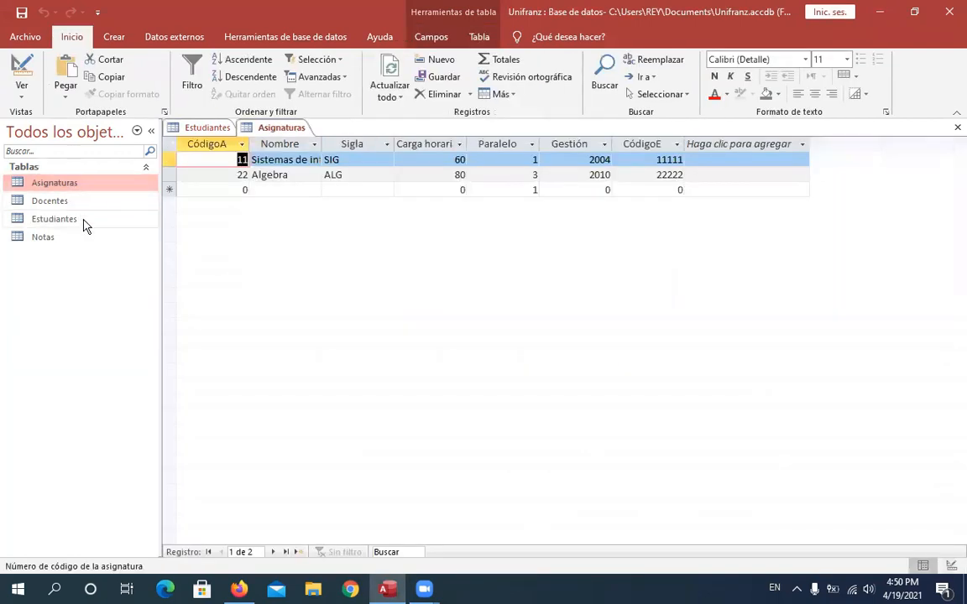
# Step: Examine the data types and properties of the Estudiantes table's fields in design view, and return to its datasheet
pyautogui.doubleClick(54, 219)
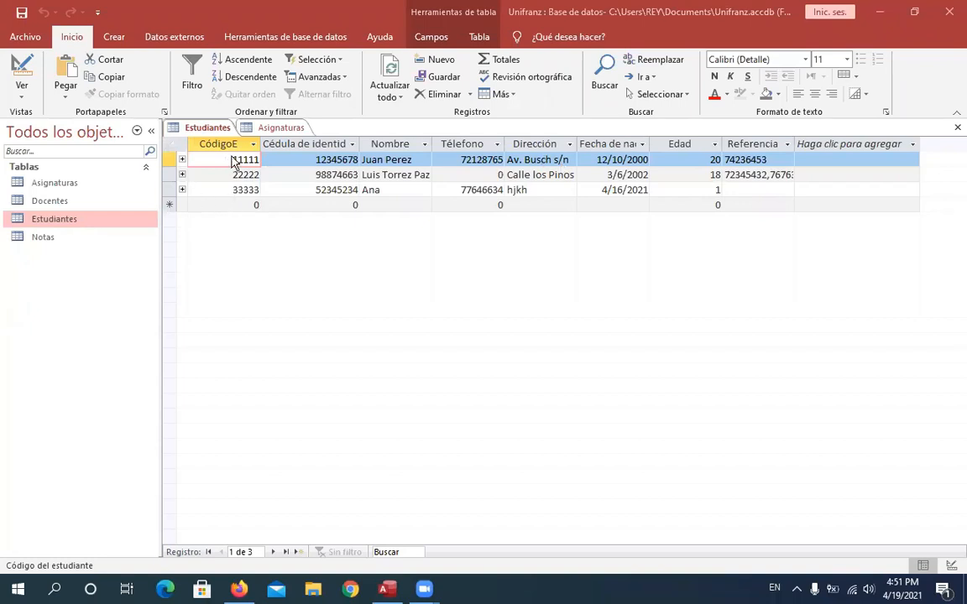
pyautogui.click(27, 68)
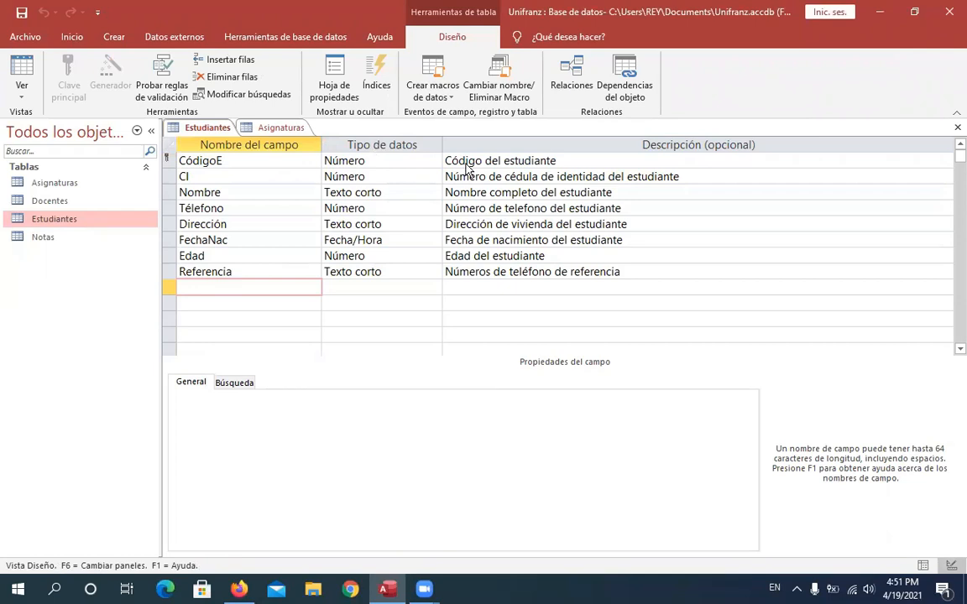
pyautogui.click(388, 207)
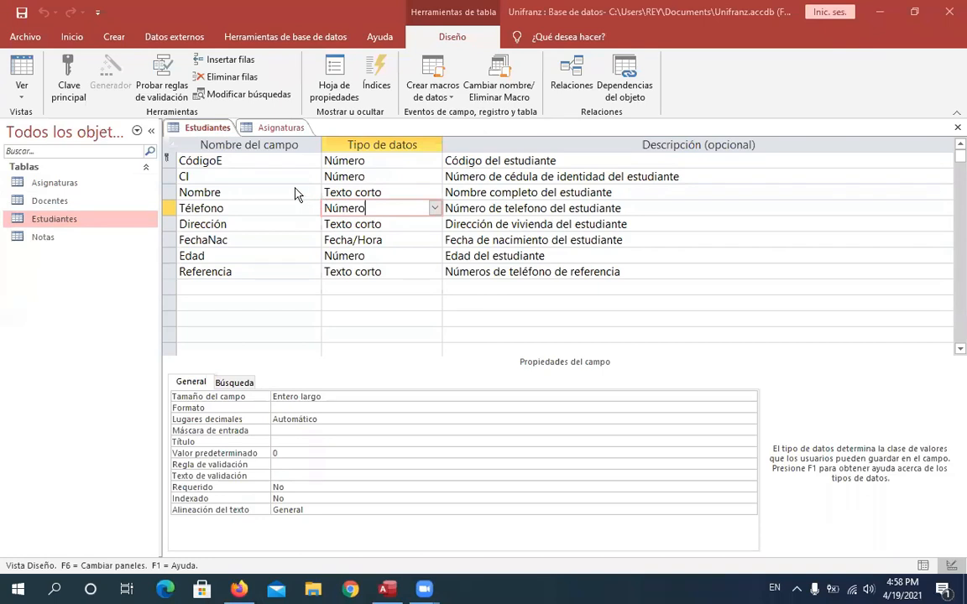
pyautogui.click(372, 240)
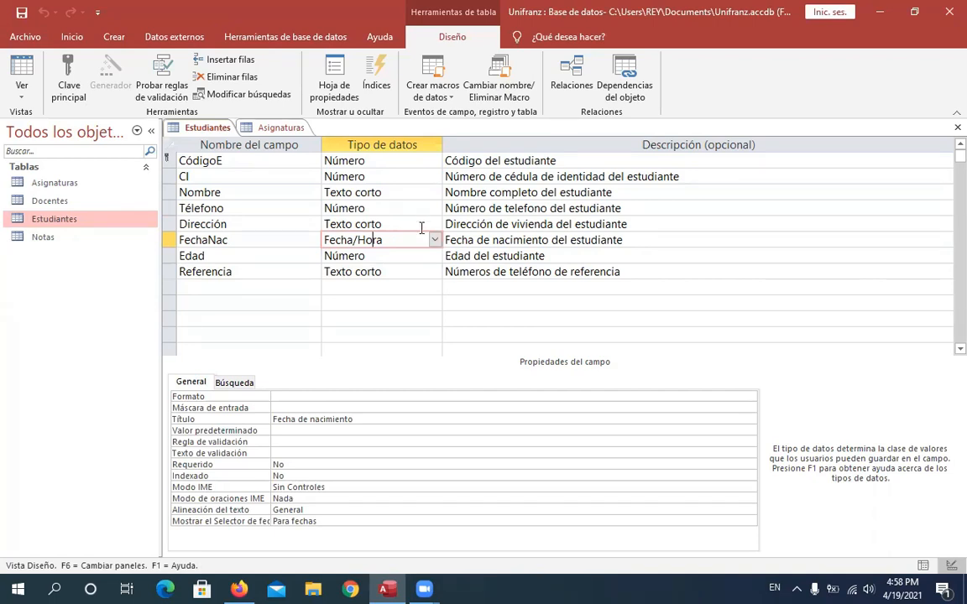
pyautogui.click(406, 270)
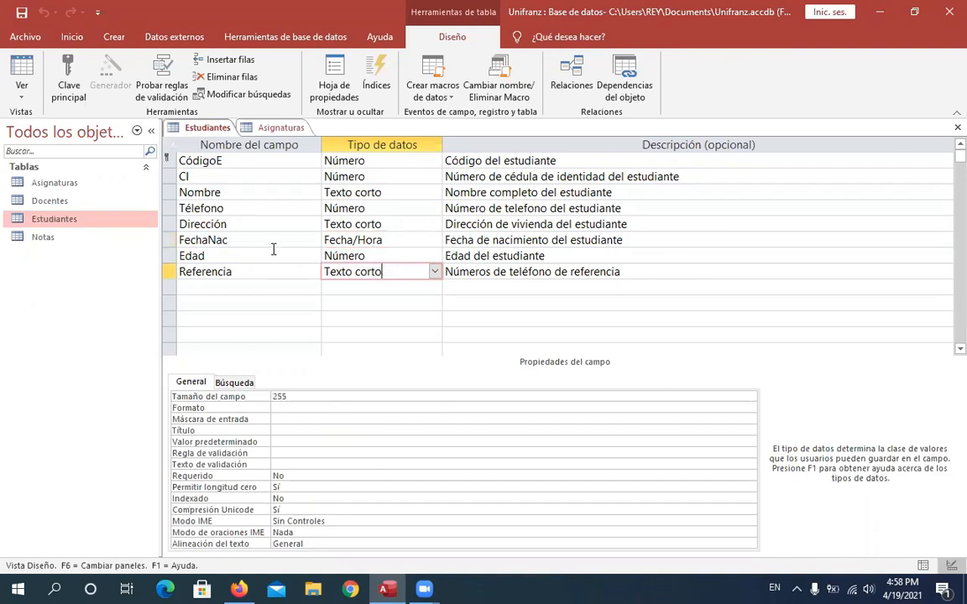
pyautogui.click(57, 222)
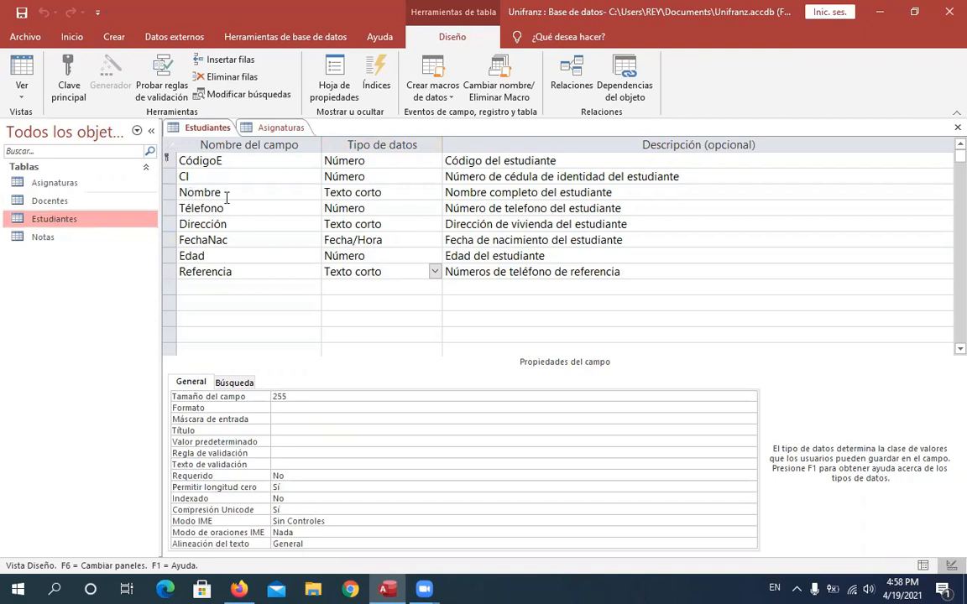
pyautogui.click(53, 185)
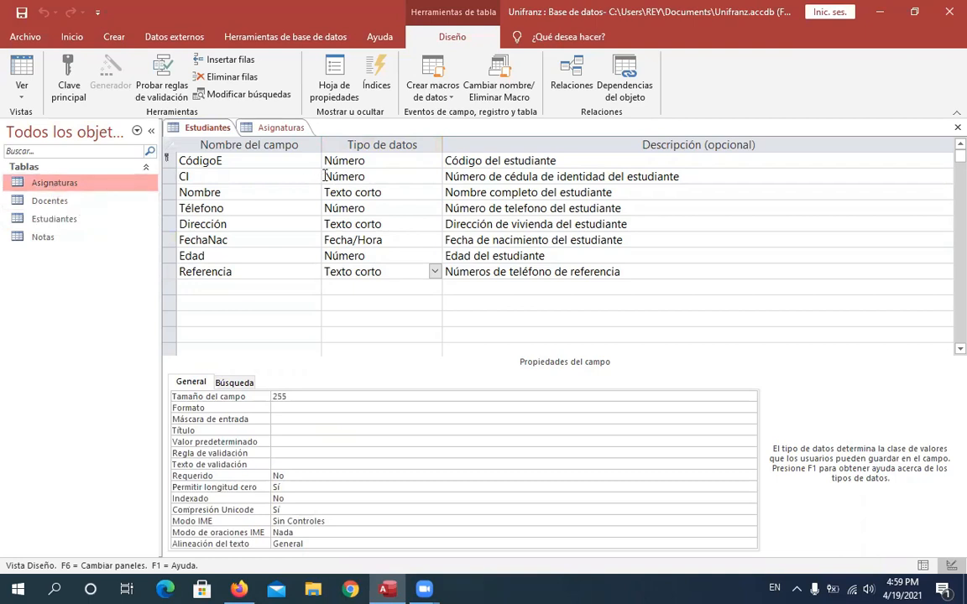
pyautogui.click(268, 164)
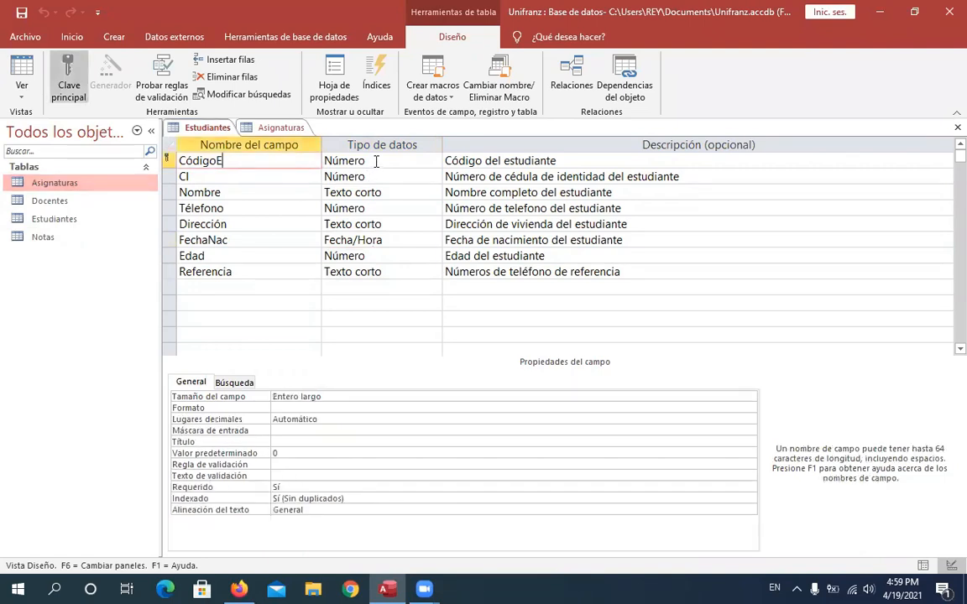
pyautogui.click(376, 163)
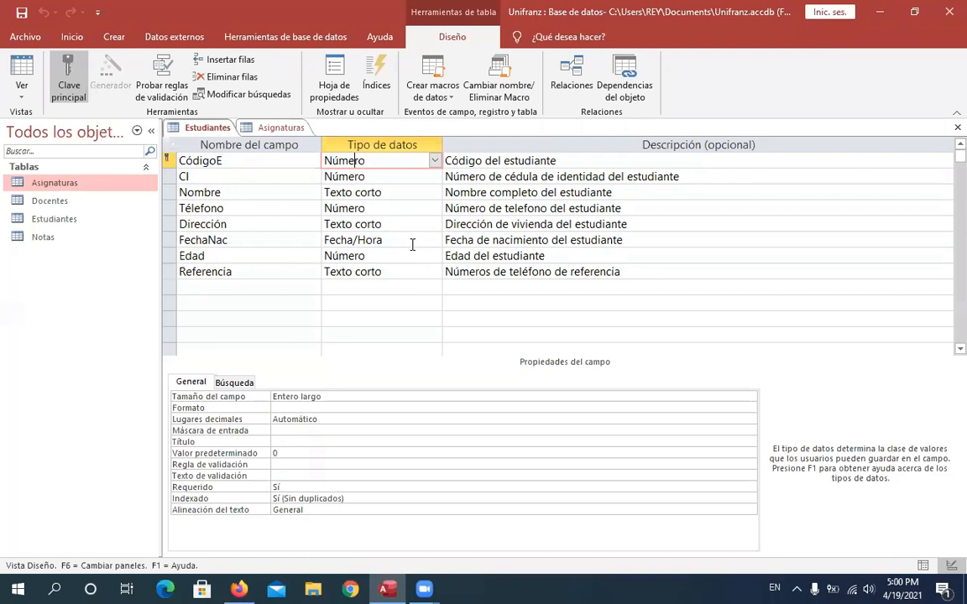
pyautogui.click(387, 192)
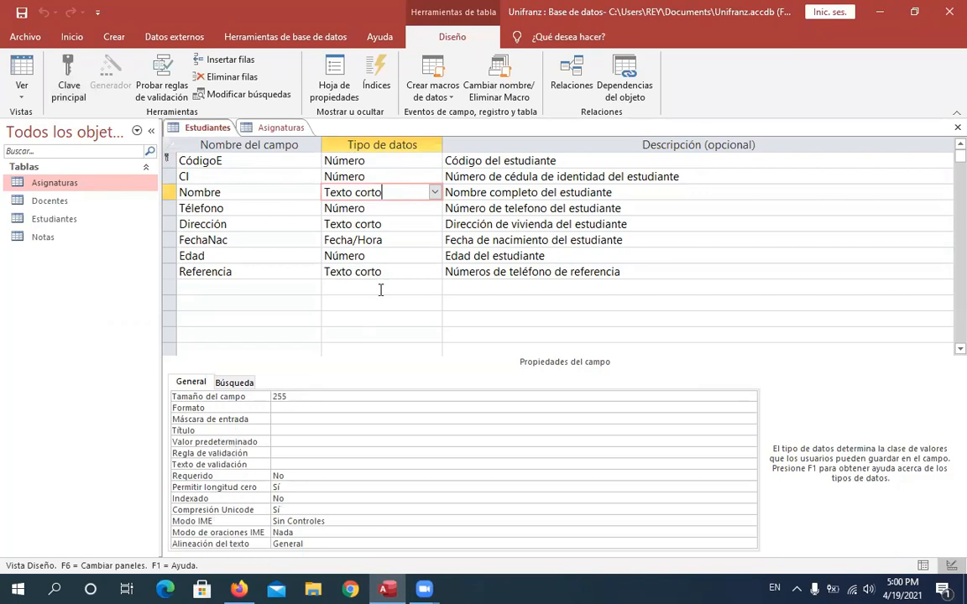
pyautogui.click(395, 239)
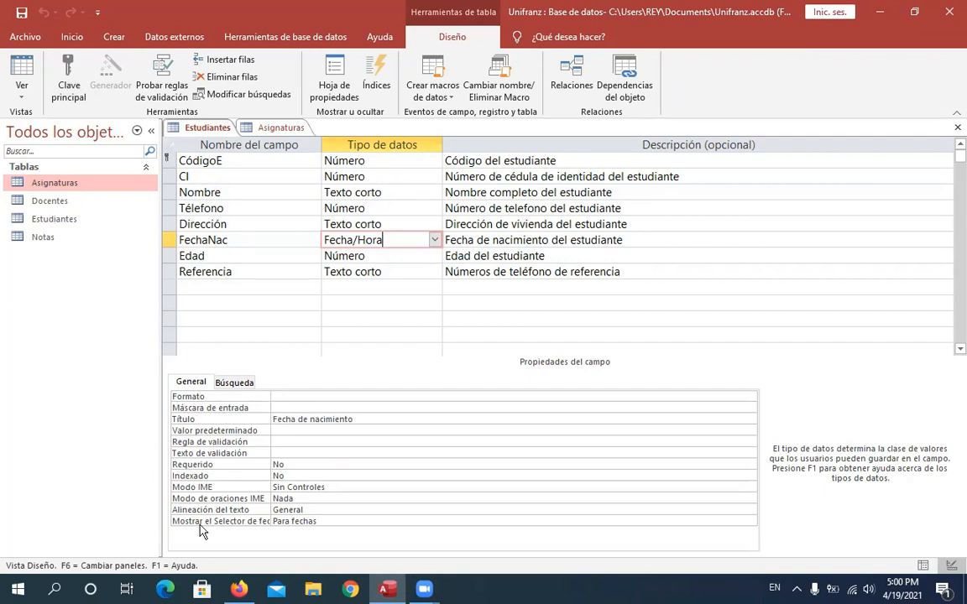
pyautogui.click(71, 220)
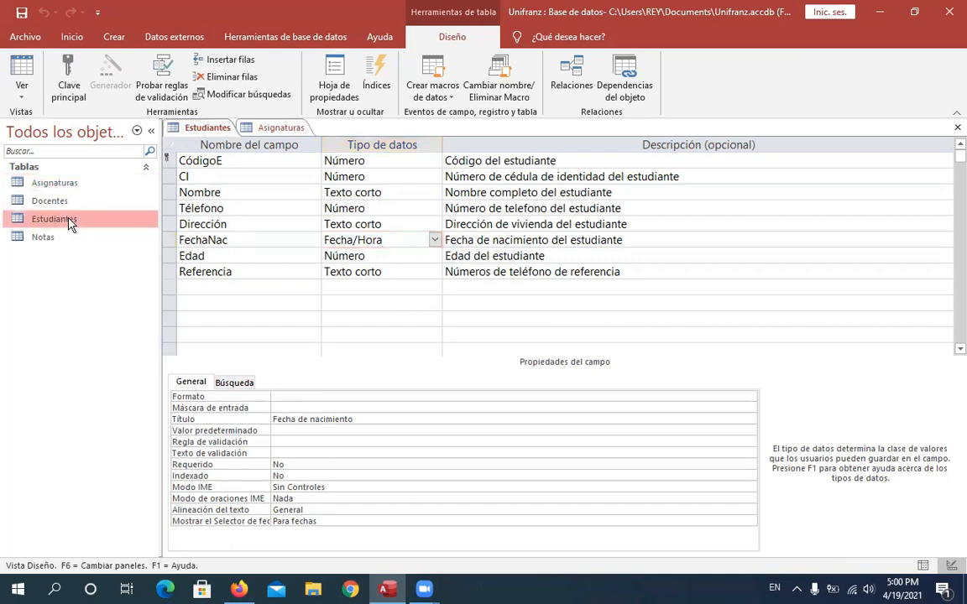
pyautogui.doubleClick(69, 219)
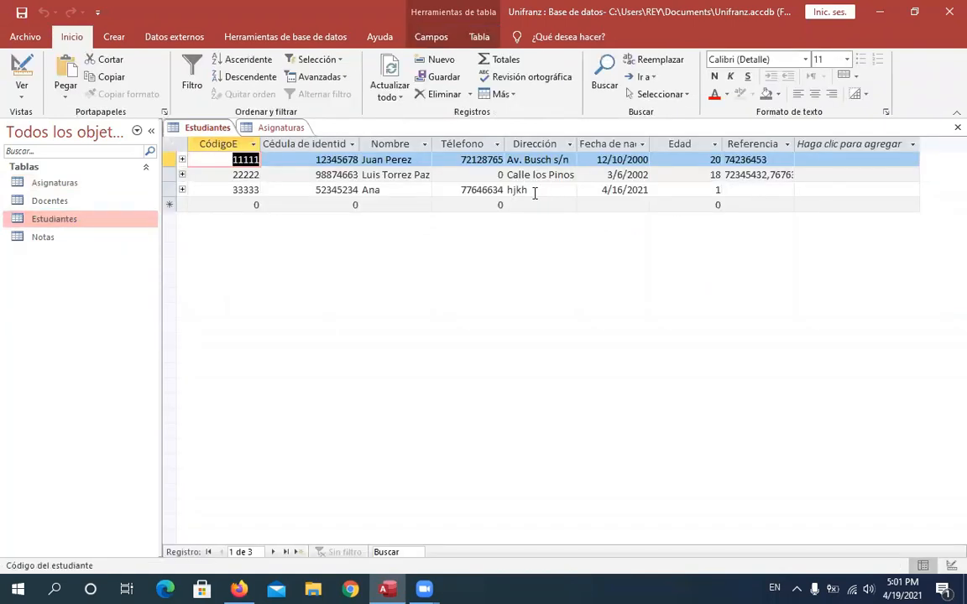
# Step: In the Estudiantes table's design view, add a field named "Nacionaliad" with the data type Texto corto
pyautogui.click(22, 71)
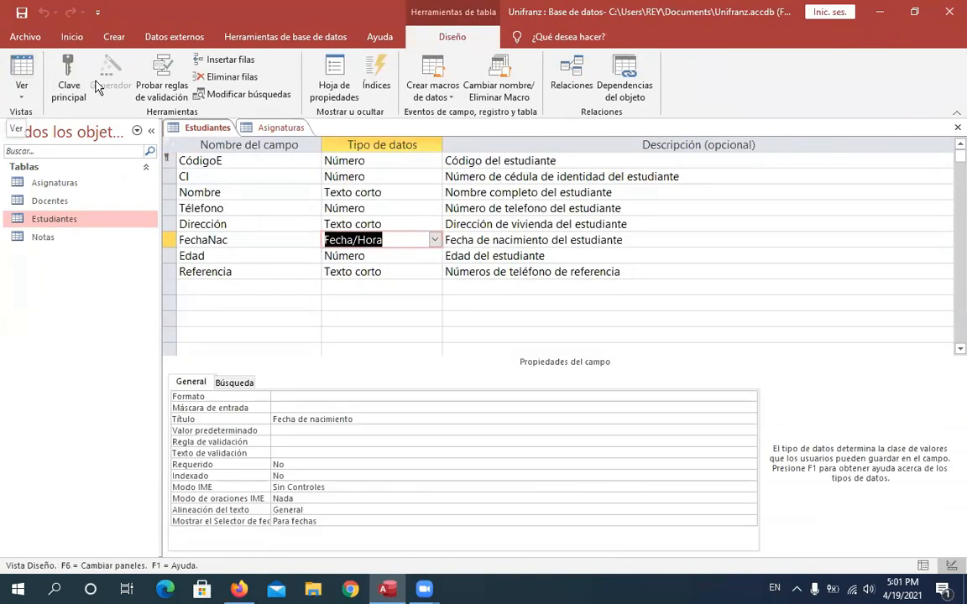
pyautogui.click(345, 281)
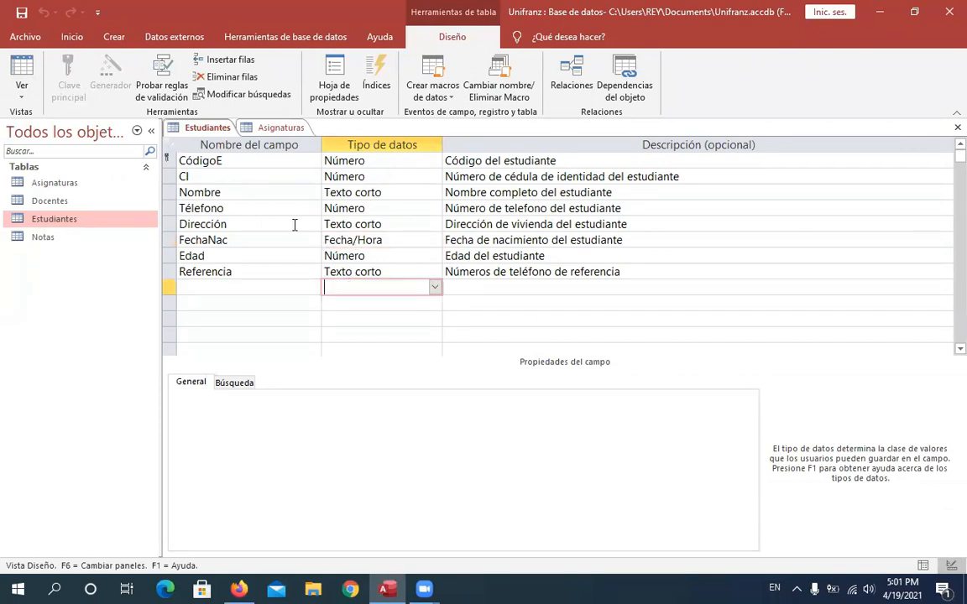
pyautogui.click(287, 287)
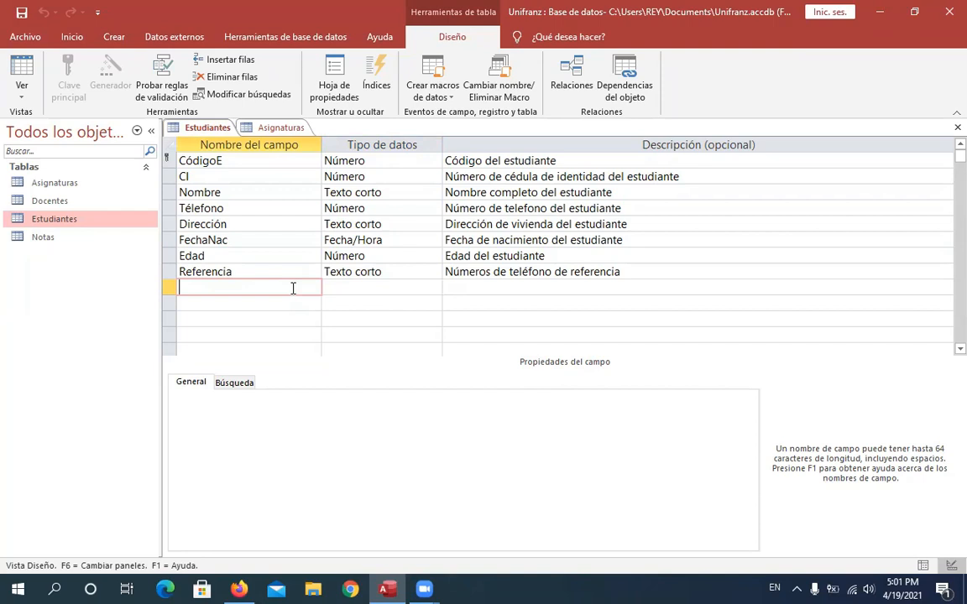
pyautogui.write('Nacionaliad')
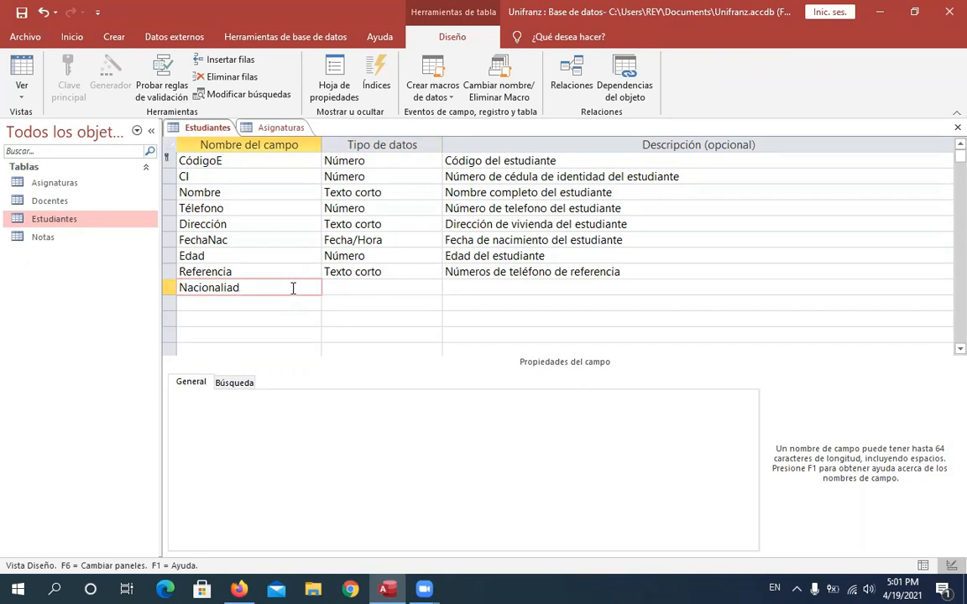
pyautogui.press('Tab')
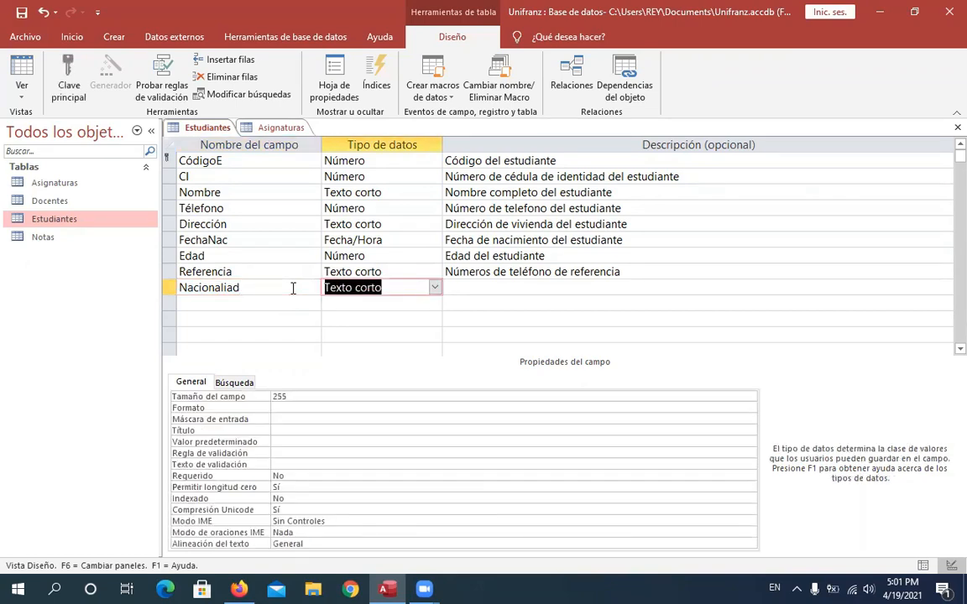
pyautogui.click(435, 288)
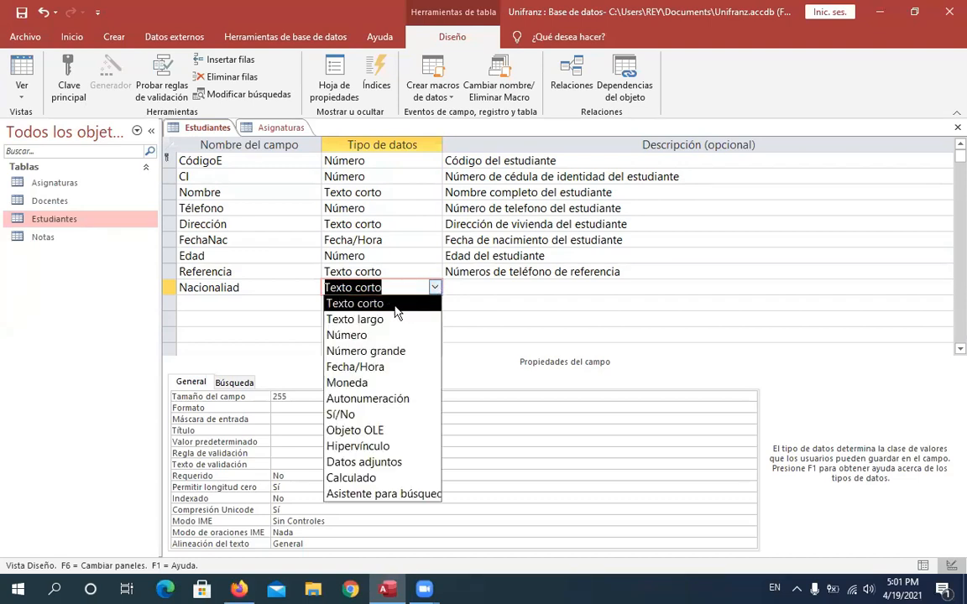
pyautogui.click(395, 307)
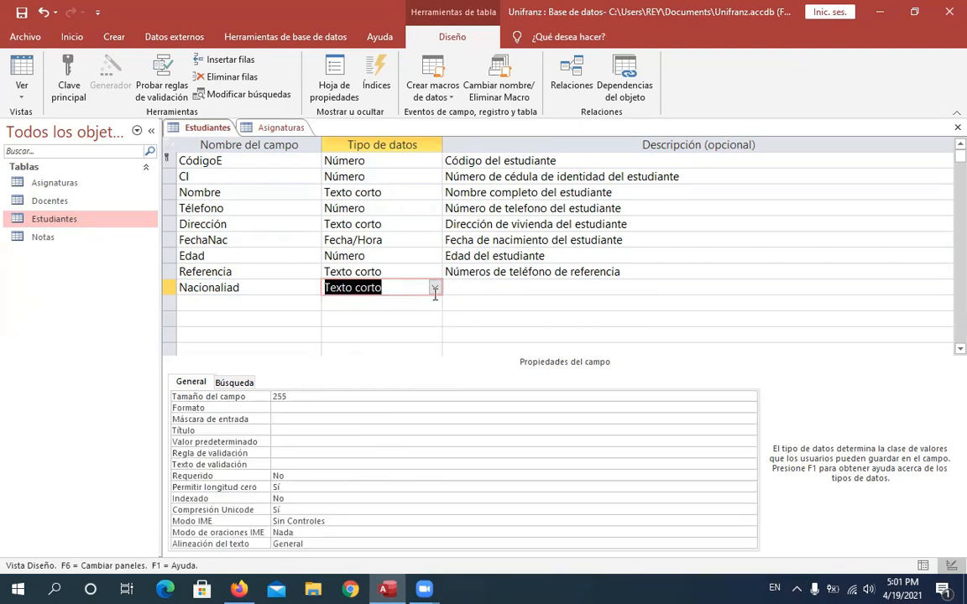
# Step: Enter "Nacionalidad del estudiates" as the description of the Nacionaliad field
pyautogui.click(461, 286)
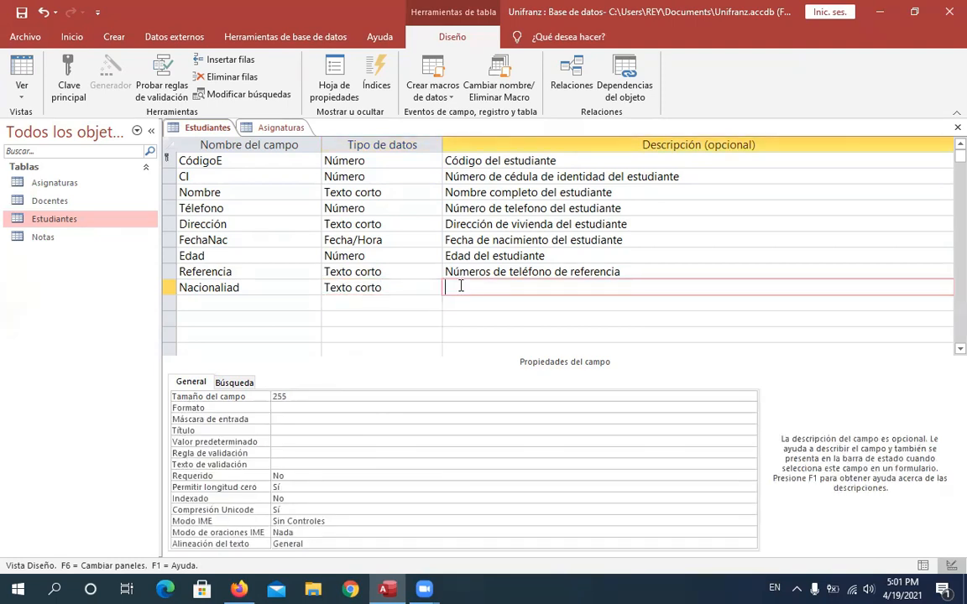
pyautogui.write('Nacionalidad del estudiates')
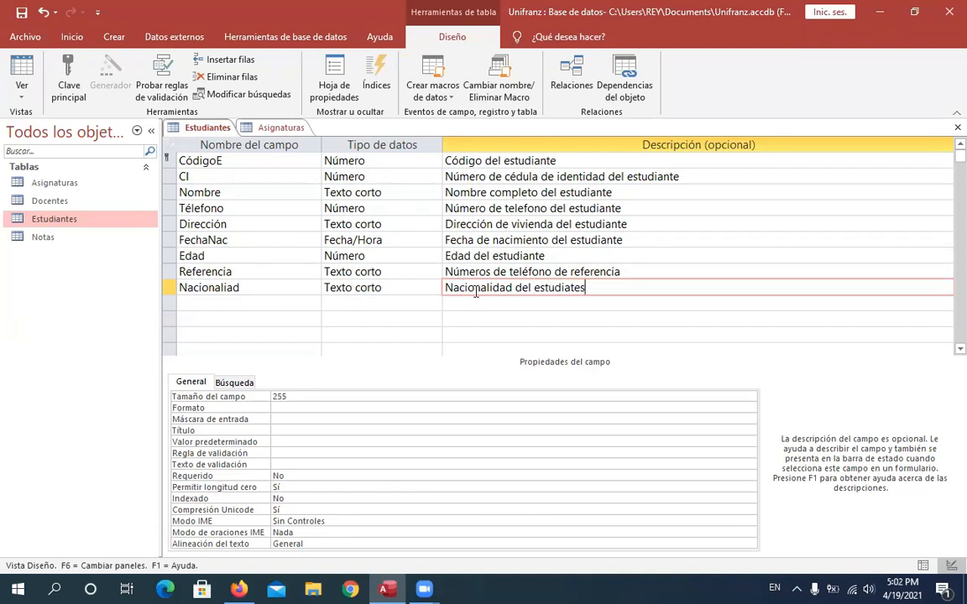
pyautogui.press('Down')
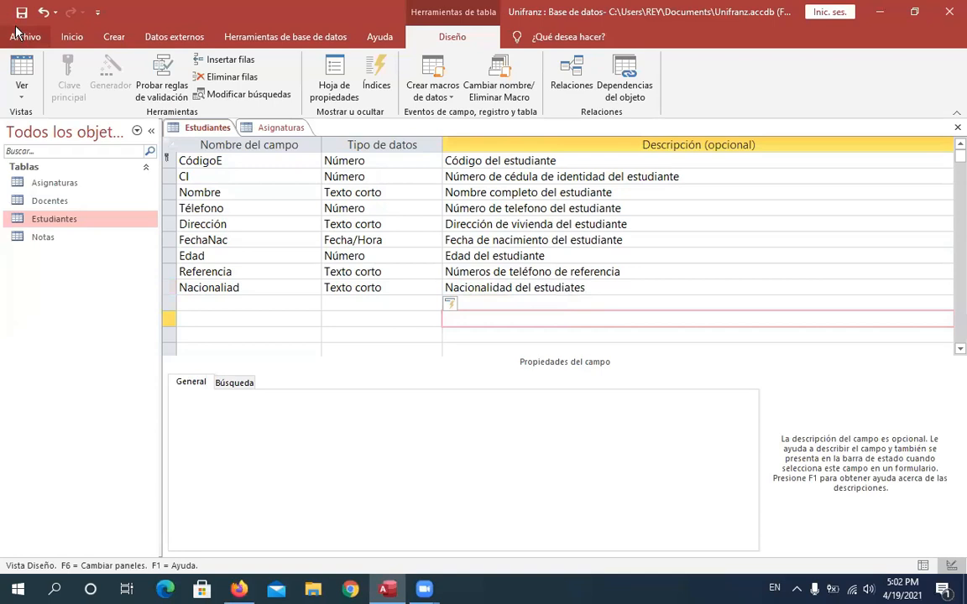
# Step: Save the Estudiantes table design and check its records in datasheet view
pyautogui.click(21, 16)
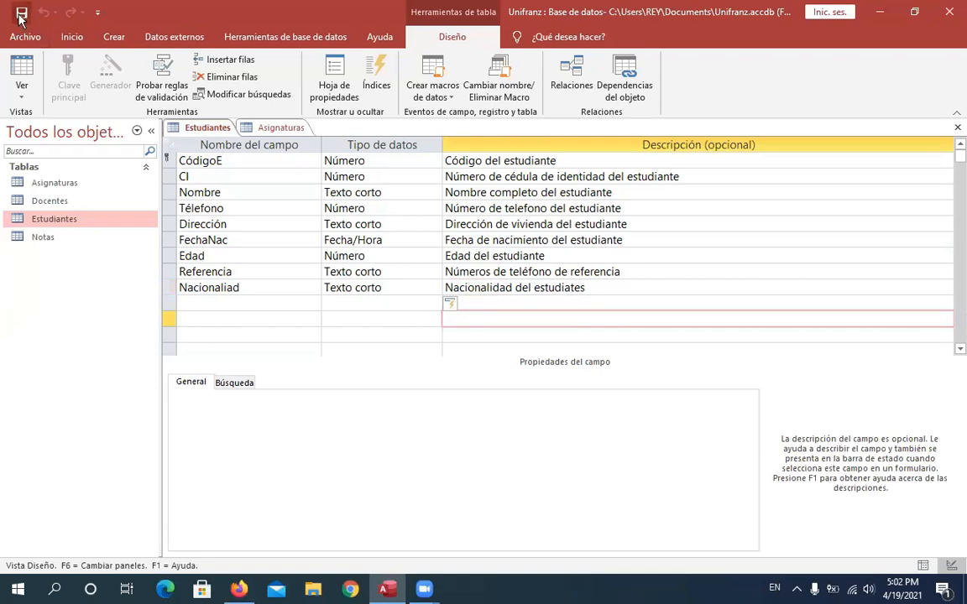
pyautogui.click(27, 67)
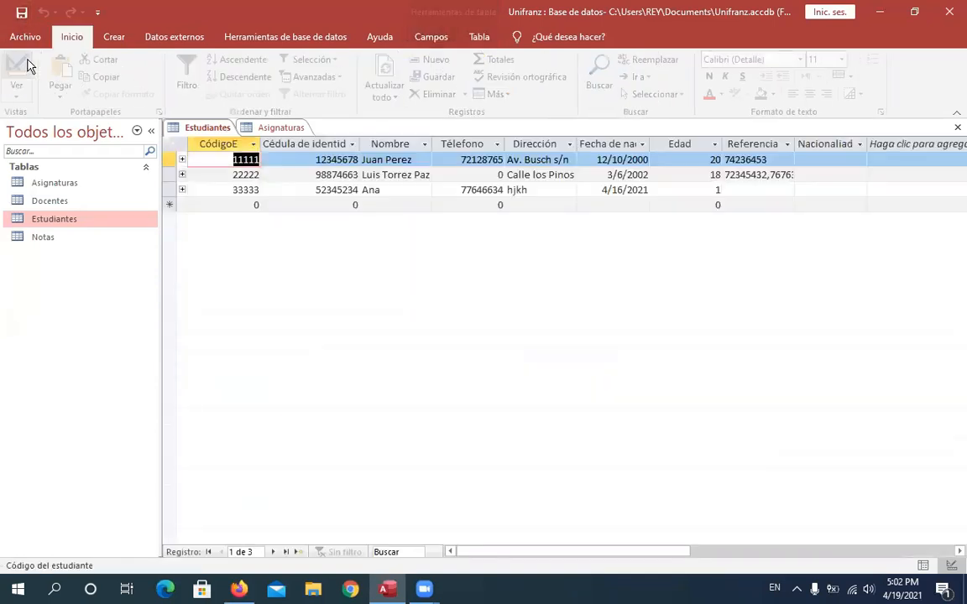
pyautogui.click(294, 178)
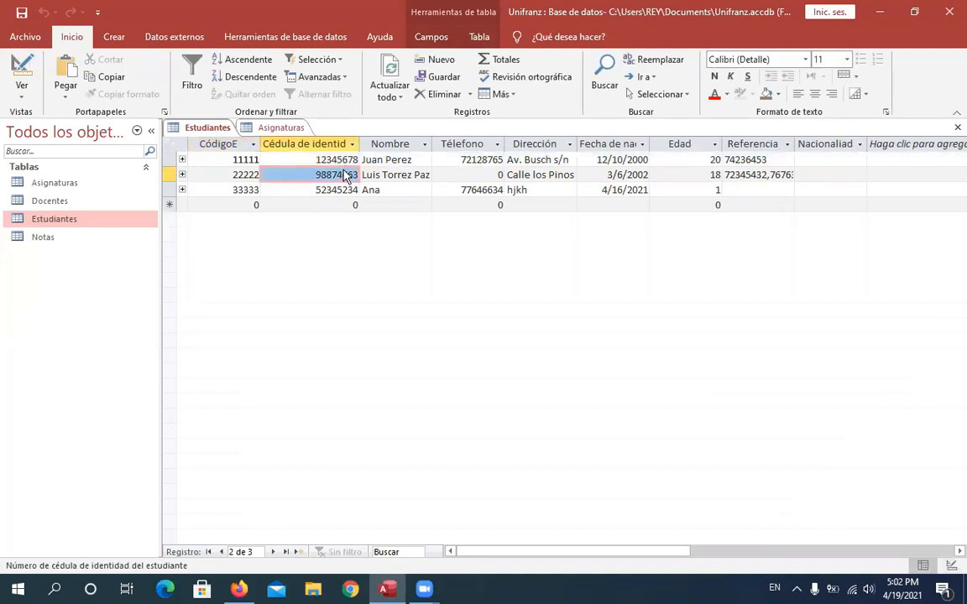
pyautogui.click(334, 159)
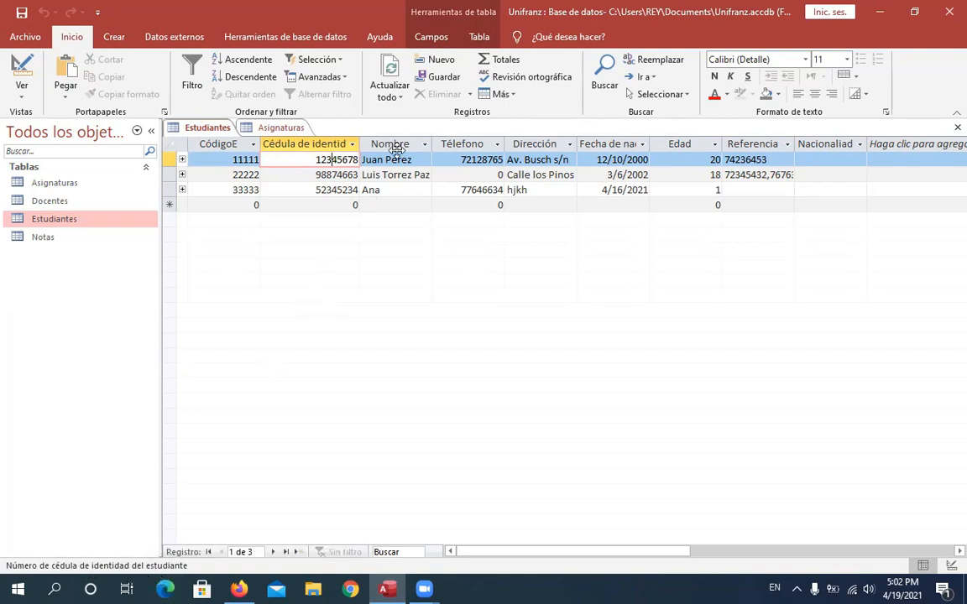
pyautogui.press('Tab')
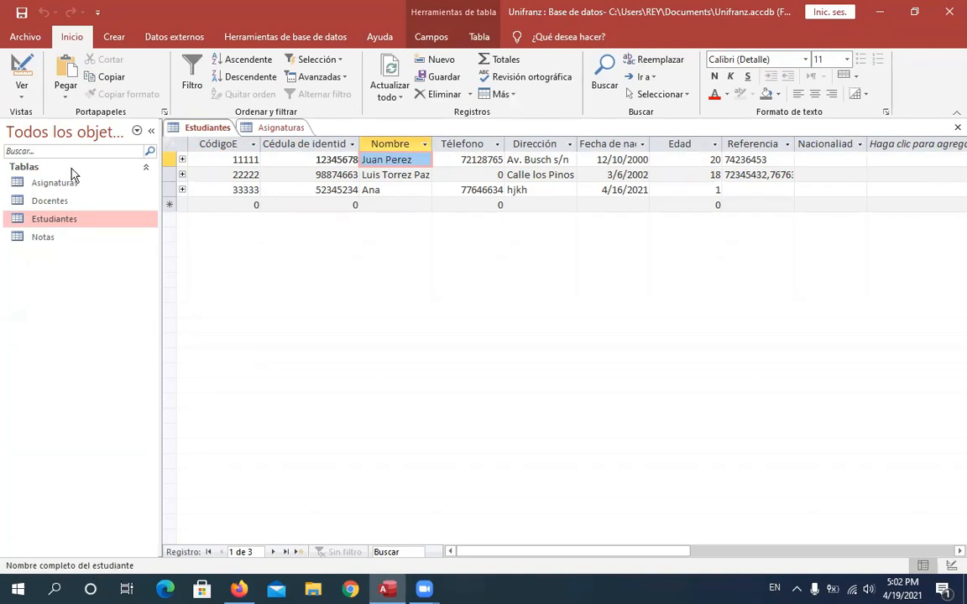
# Step: Return to the Estudiantes table's design view and set the Nacionaliad field's size (Tamaño del campo) to 50
pyautogui.click(21, 74)
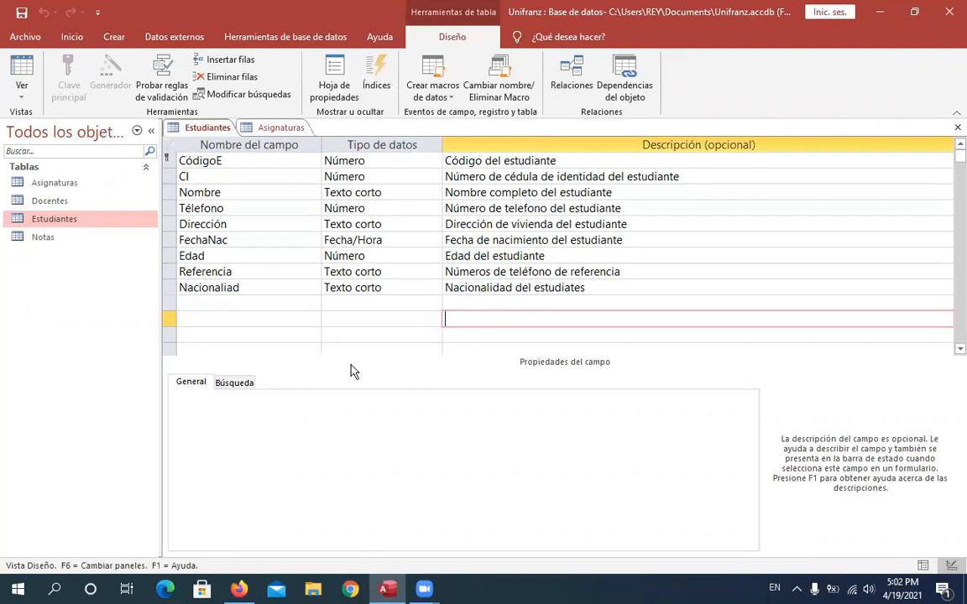
pyautogui.click(203, 304)
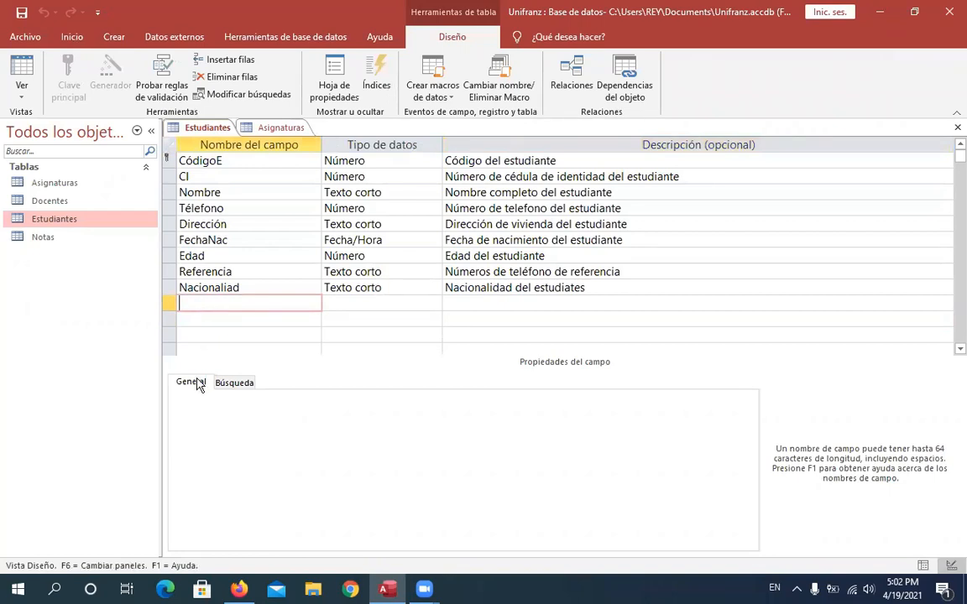
pyautogui.click(246, 287)
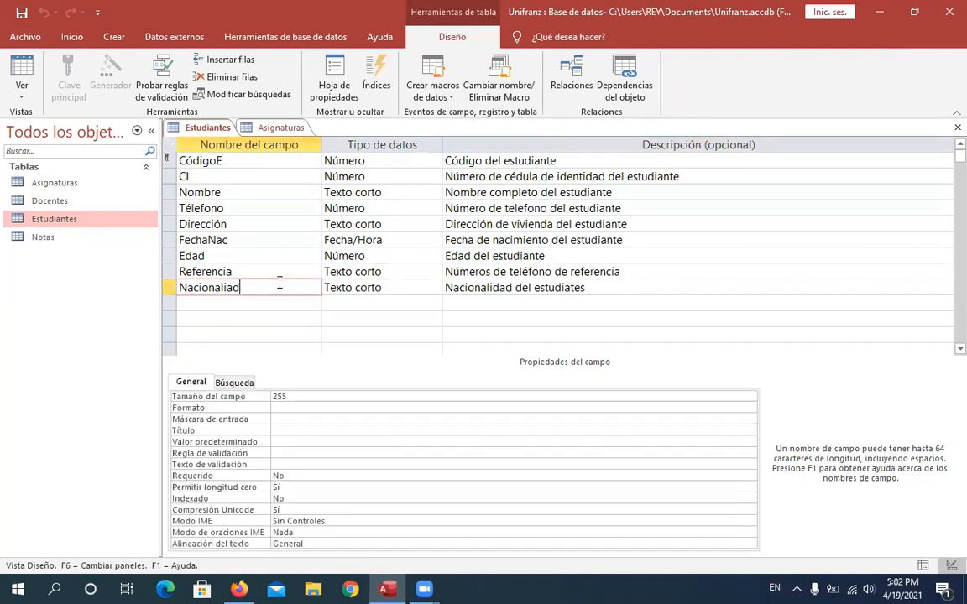
pyautogui.click(340, 287)
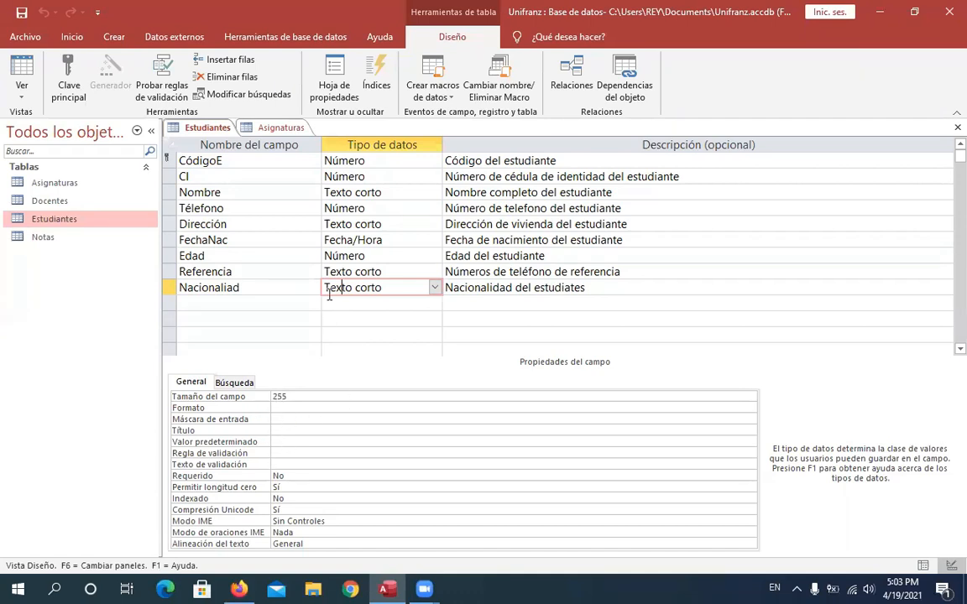
pyautogui.click(295, 396)
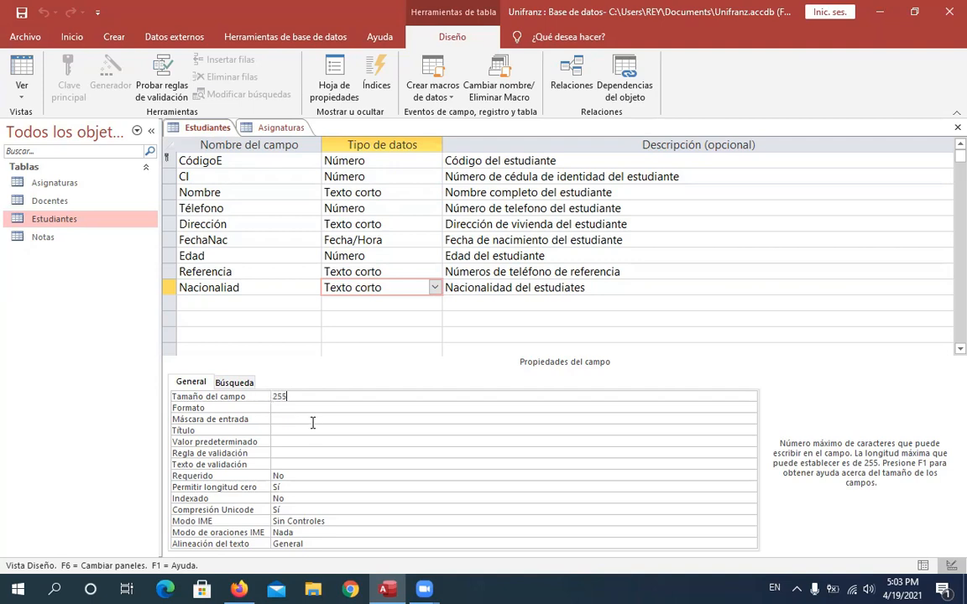
pyautogui.press('BackSpace')
pyautogui.press('BackSpace')
pyautogui.press('BackSpace')
pyautogui.write('50')
pyautogui.click(336, 410)
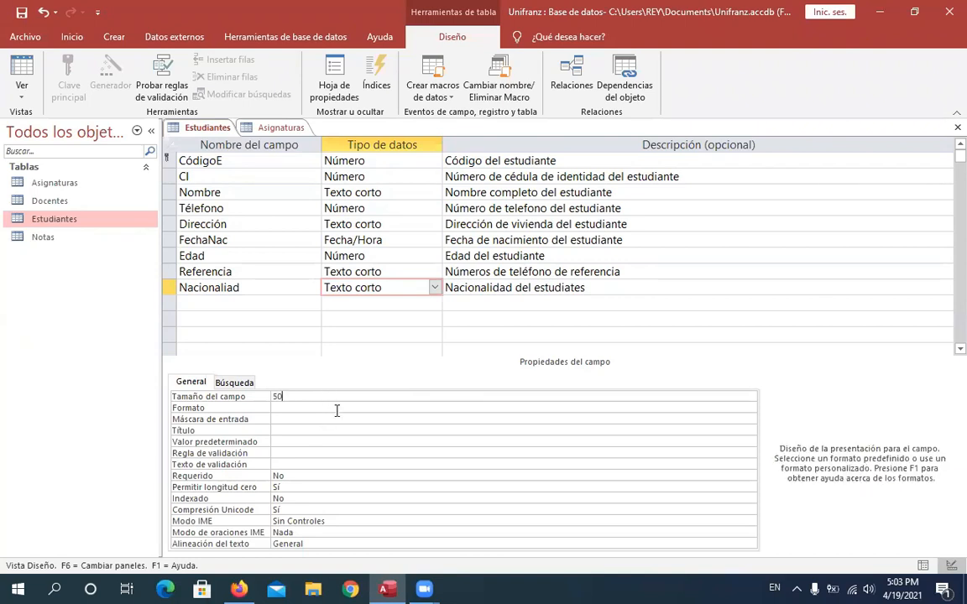
pyautogui.click(293, 394)
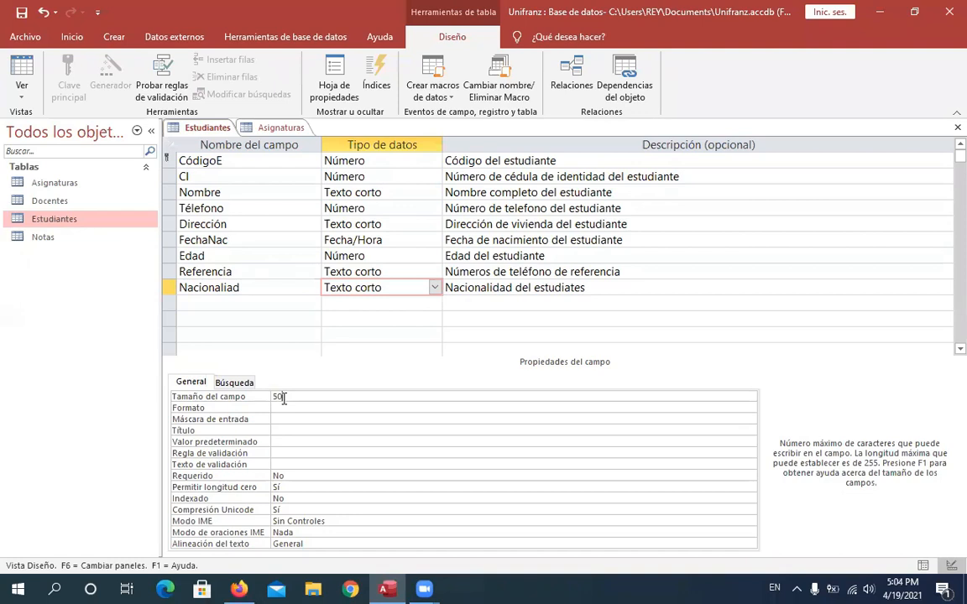
# Step: Set the Nacionaliad field's size (Tamaño del campo) to 30
pyautogui.press('BackSpace')
pyautogui.press('BackSpace')
pyautogui.write('30')
pyautogui.press('BackSpace')
pyautogui.press('BackSpace')
pyautogui.write('30')
pyautogui.press('Return')
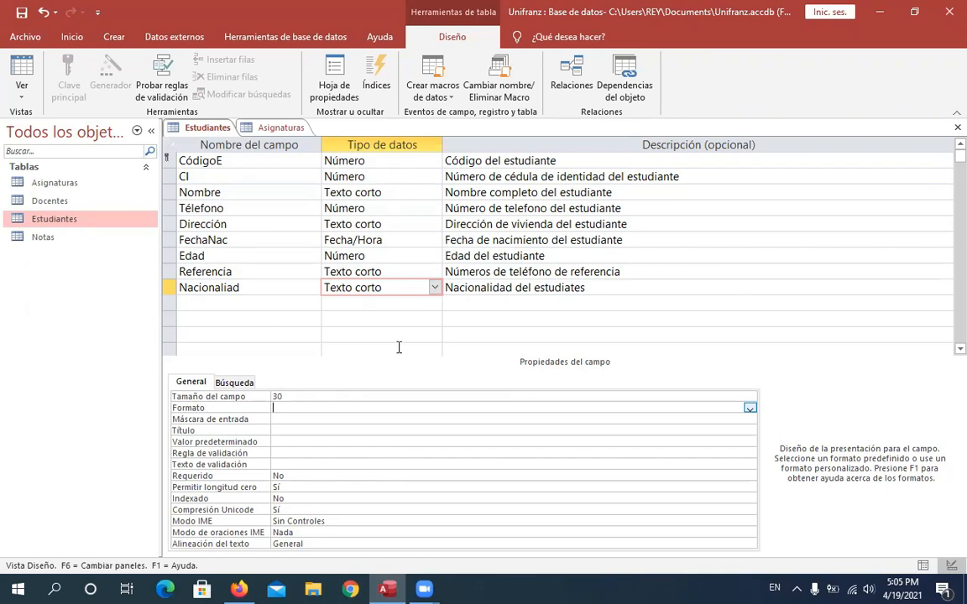
# Step: Review the CódigoE field's properties and choose Byte as the Edad field's size (Tamaño del campo)
pyautogui.click(423, 163)
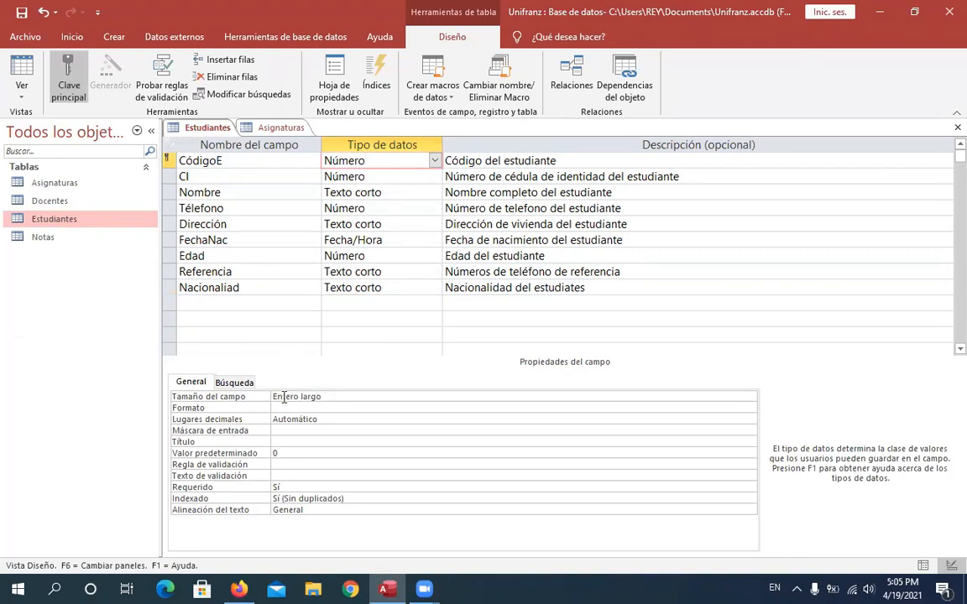
pyautogui.click(349, 255)
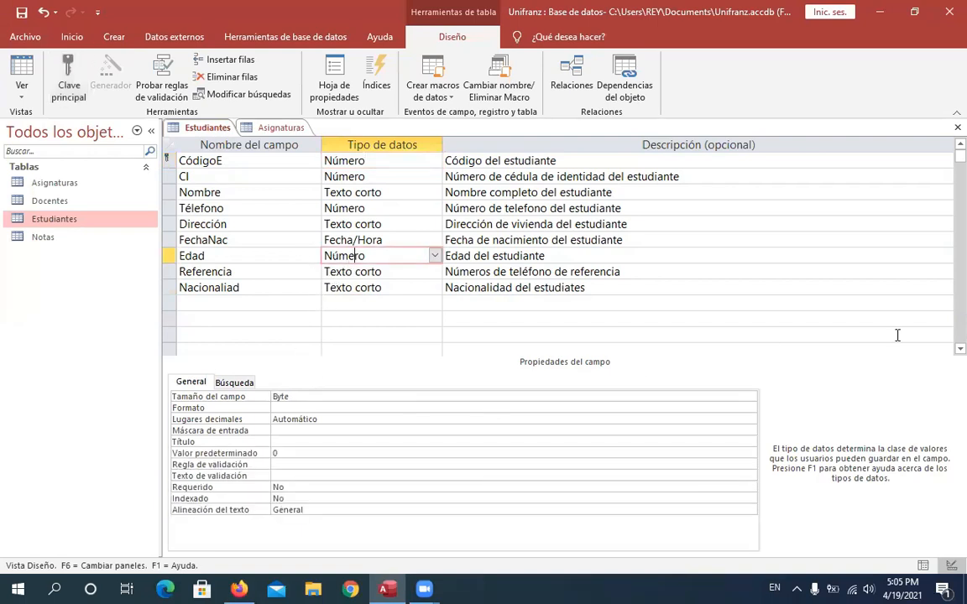
pyautogui.click(749, 396)
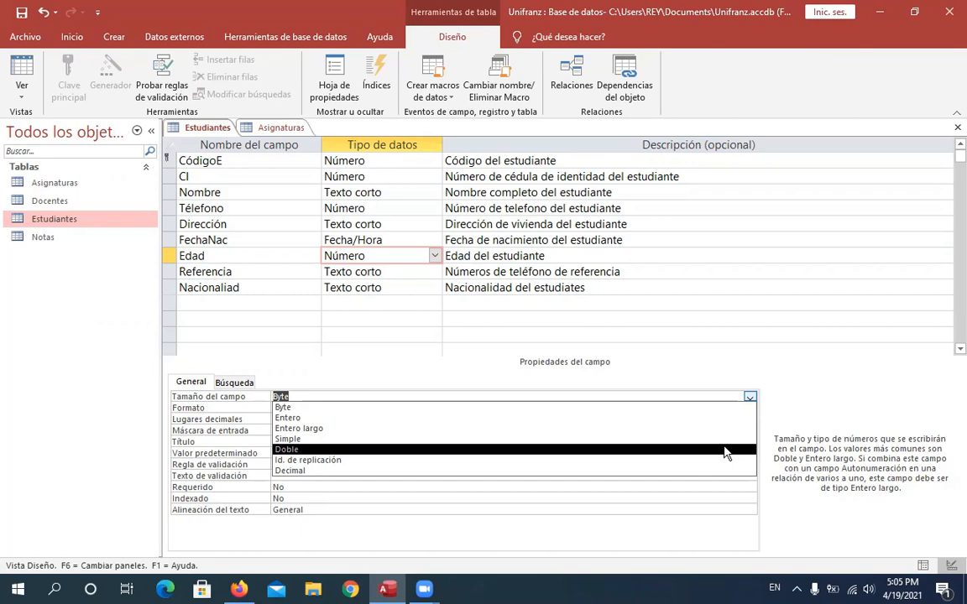
pyautogui.click(745, 408)
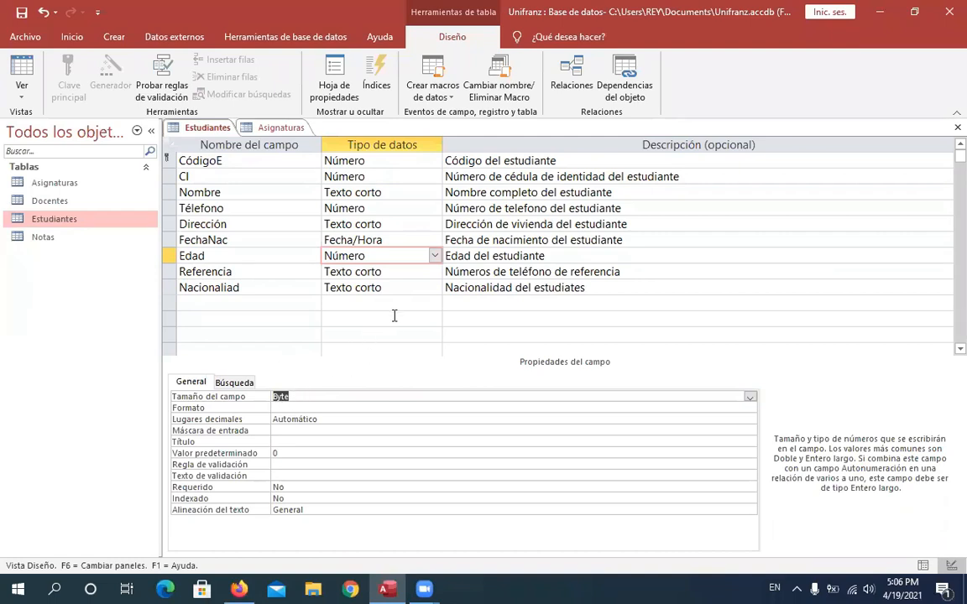
# Step: Save the Estudiantes table design, accepting the reduced field size, and switch to datasheet view
pyautogui.click(21, 15)
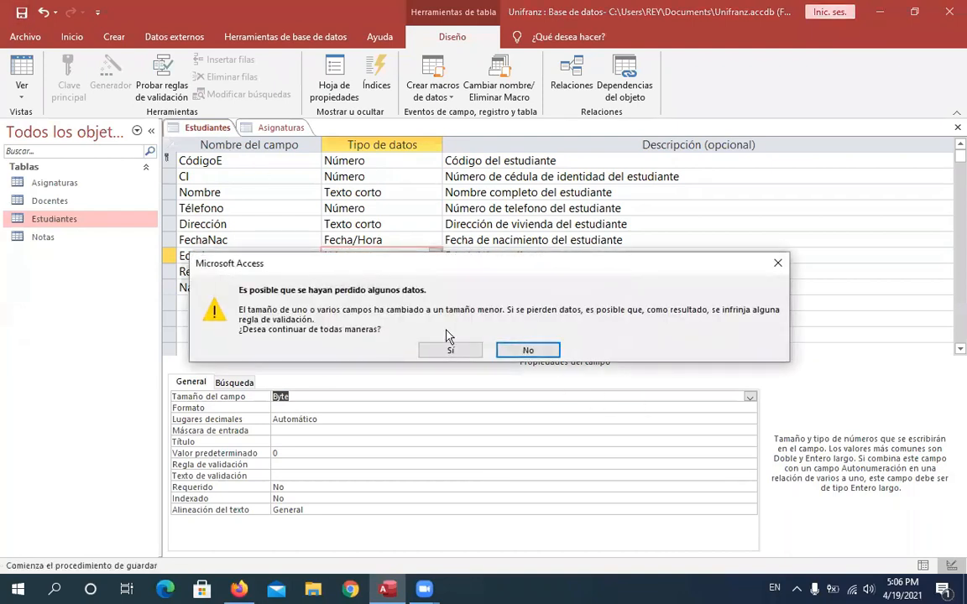
pyautogui.click(450, 349)
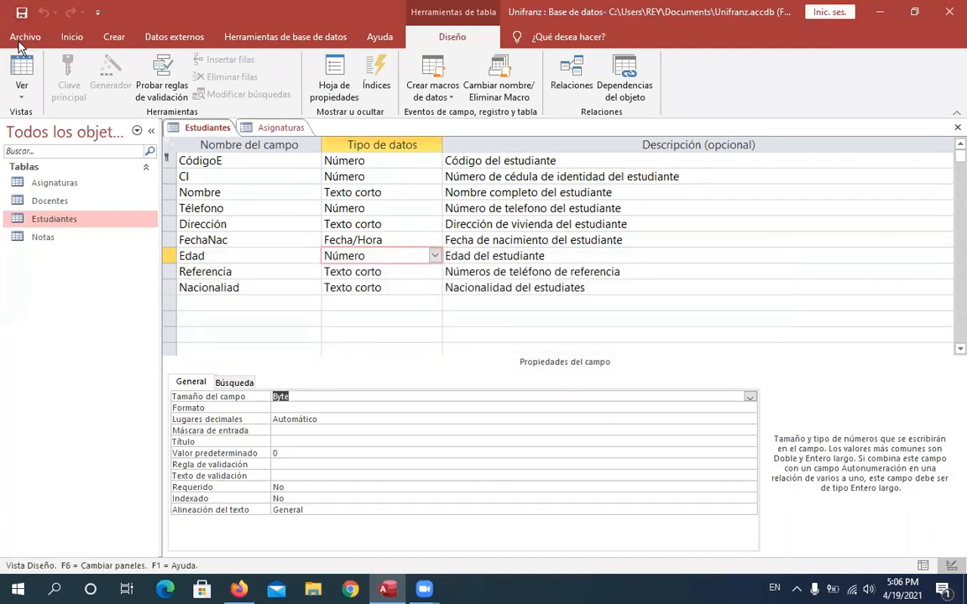
pyautogui.click(22, 68)
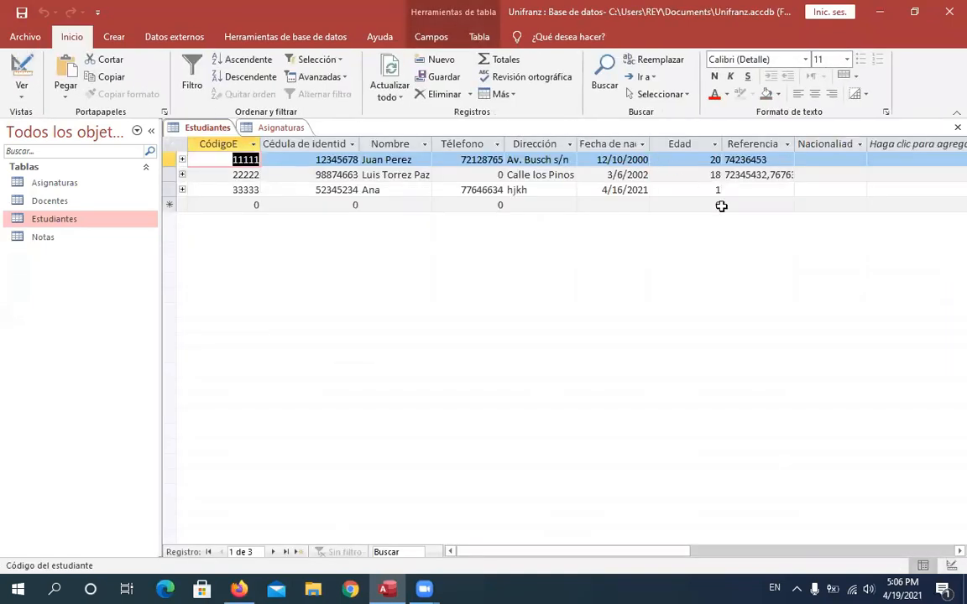
# Step: In the third student record, try to enter -45 as the Edad value and clear the cell
pyautogui.click(711, 192)
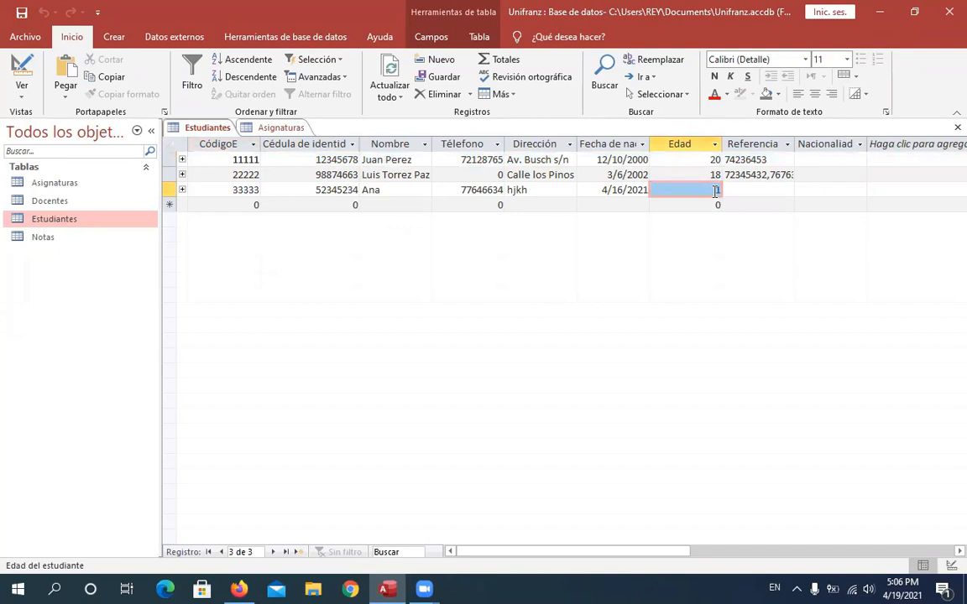
pyautogui.press('BackSpace')
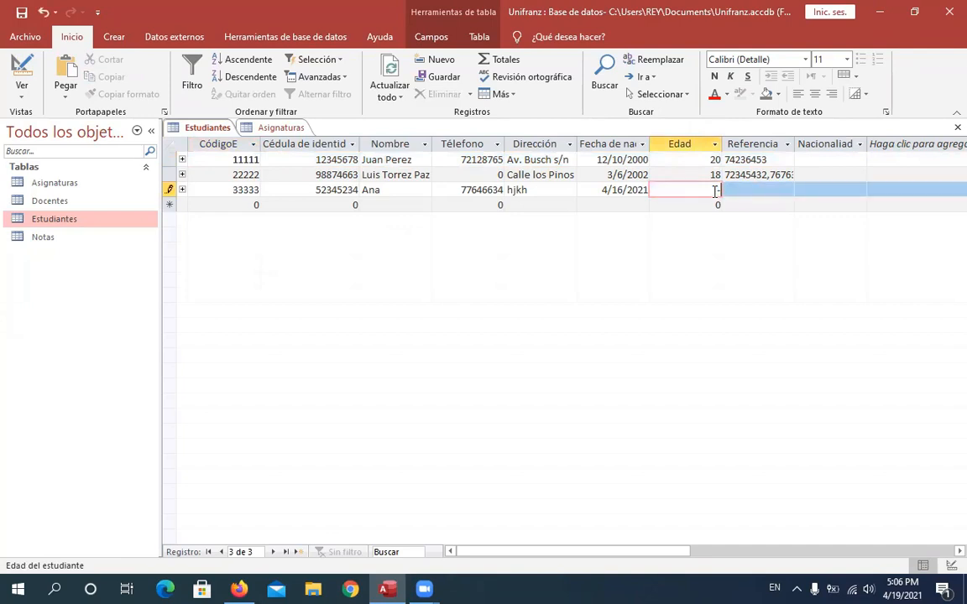
pyautogui.write('-45')
pyautogui.press('Return')
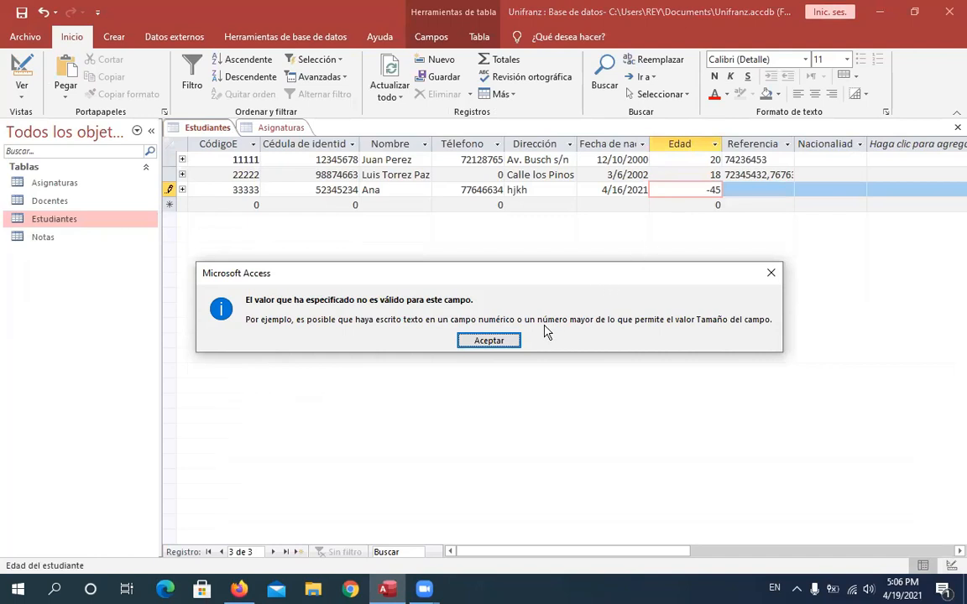
pyautogui.click(489, 341)
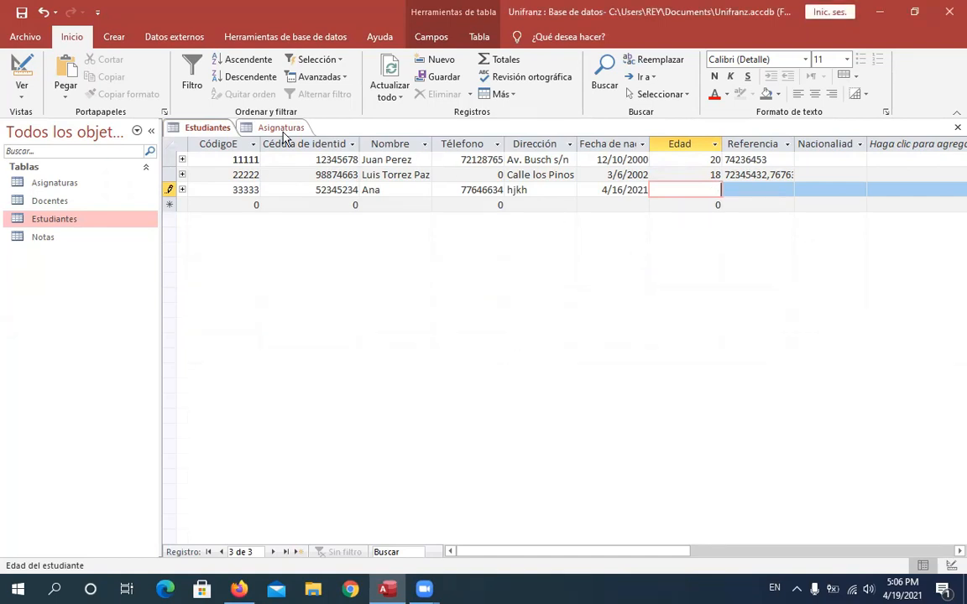
# Step: Review the FechaNac field's properties in design view and the birth dates in datasheet view
pyautogui.click(11, 67)
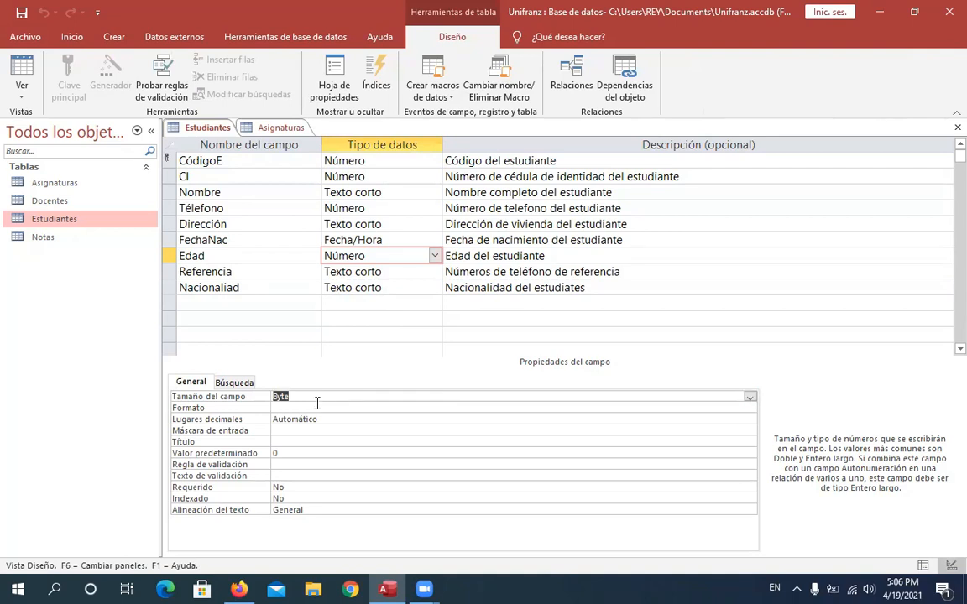
pyautogui.click(380, 240)
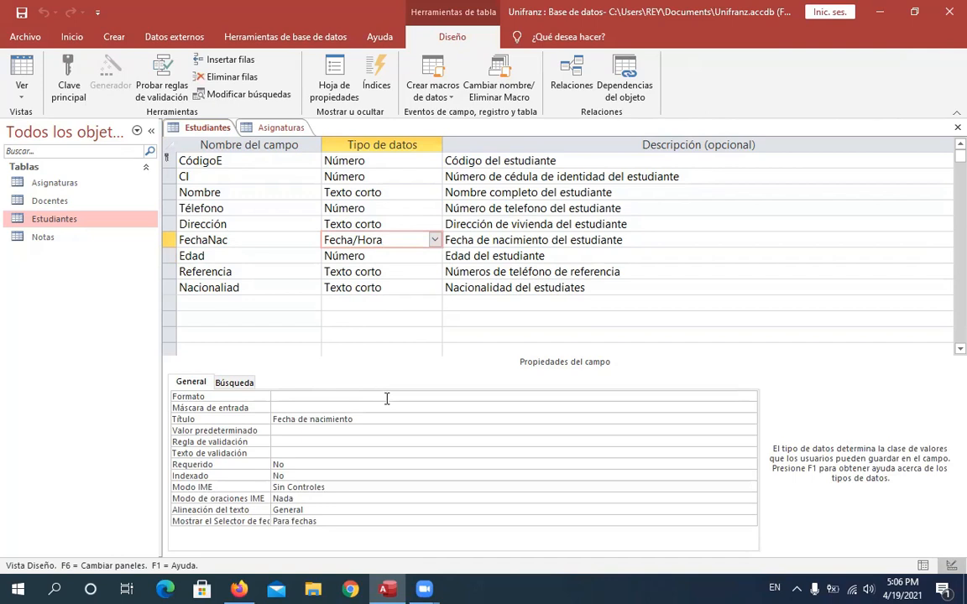
pyautogui.click(25, 63)
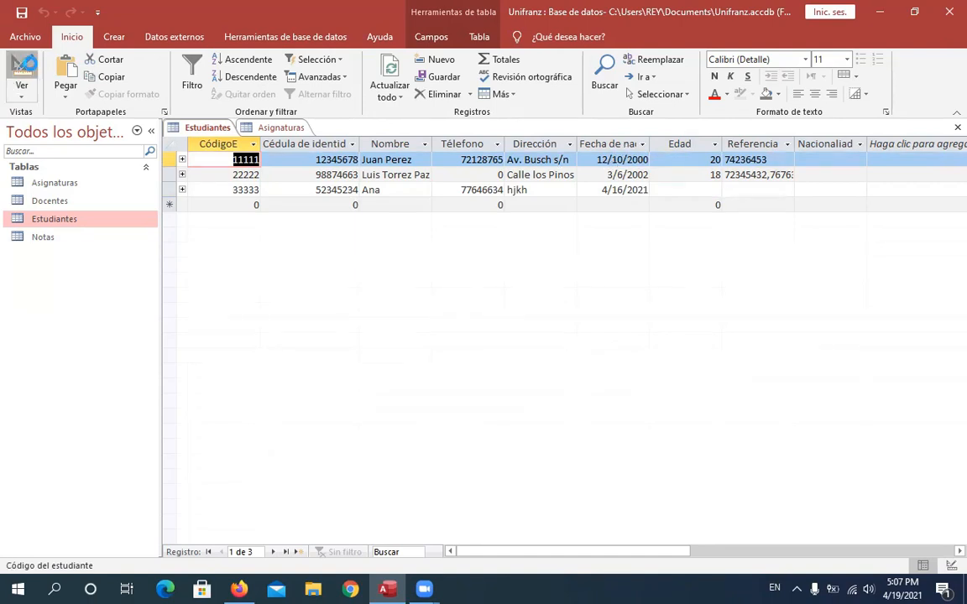
# Step: In the Estudiantes table's design view, set the FechaNac field's format (Formato) to Fecha mediana
pyautogui.click(22, 65)
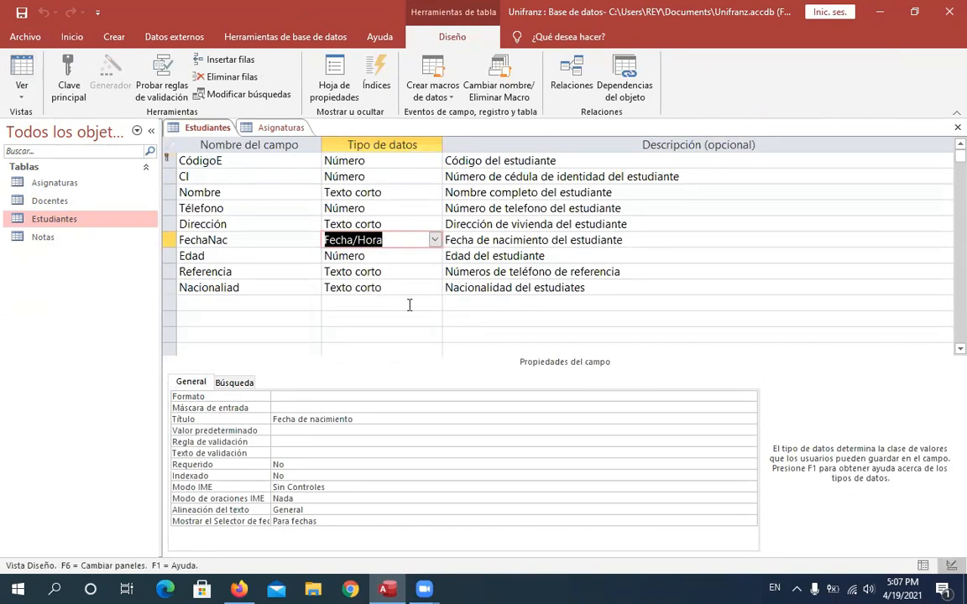
pyautogui.click(442, 396)
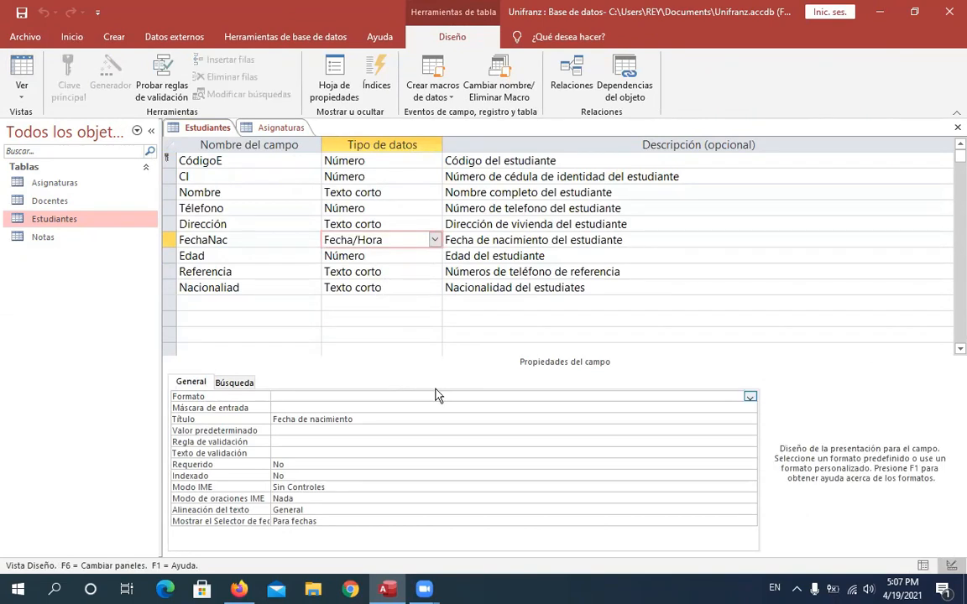
pyautogui.click(749, 398)
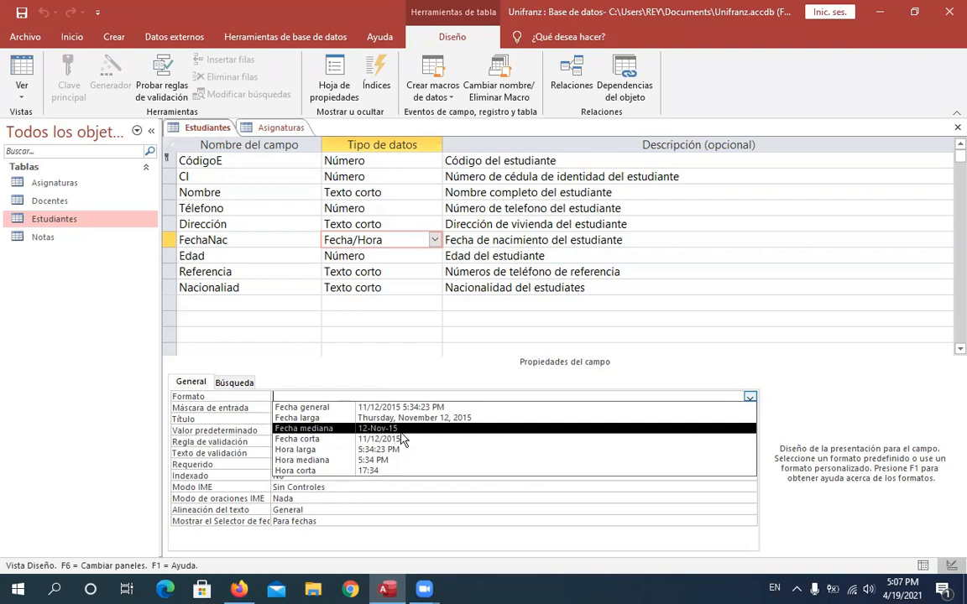
pyautogui.click(360, 429)
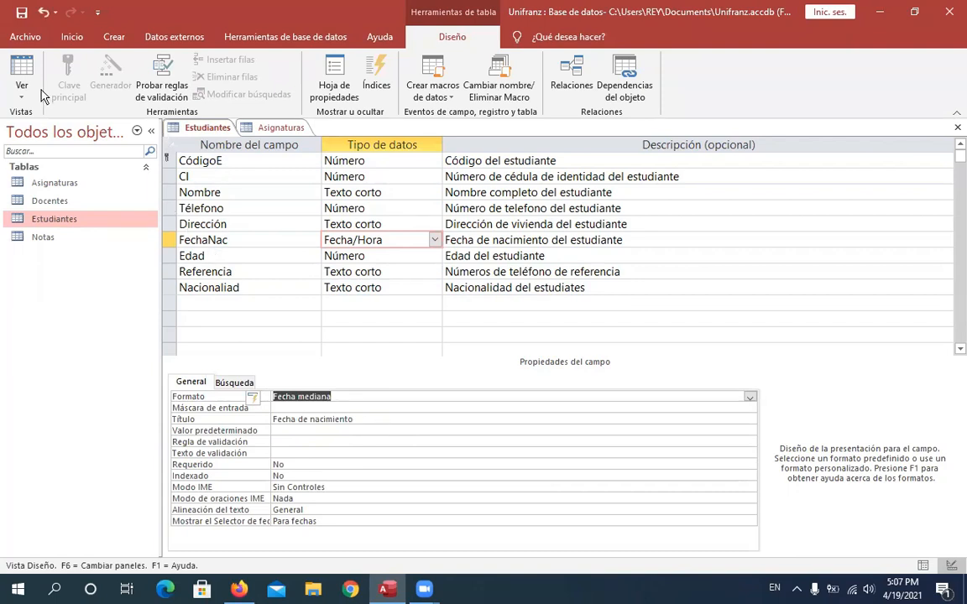
# Step: Save the Estudiantes table design and check the birth dates in datasheet view before returning to design view
pyautogui.click(21, 12)
pyautogui.click(21, 67)
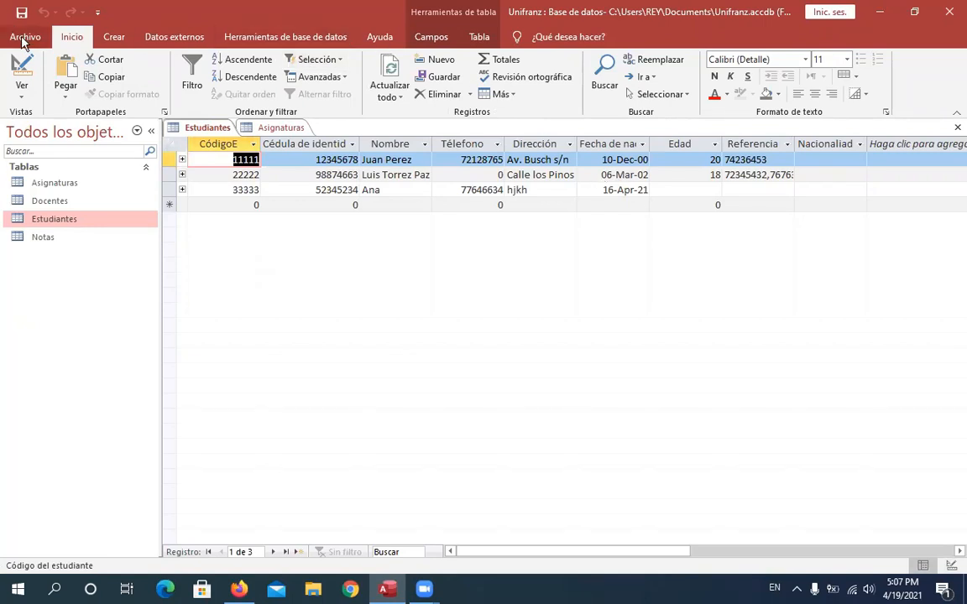
pyautogui.click(21, 66)
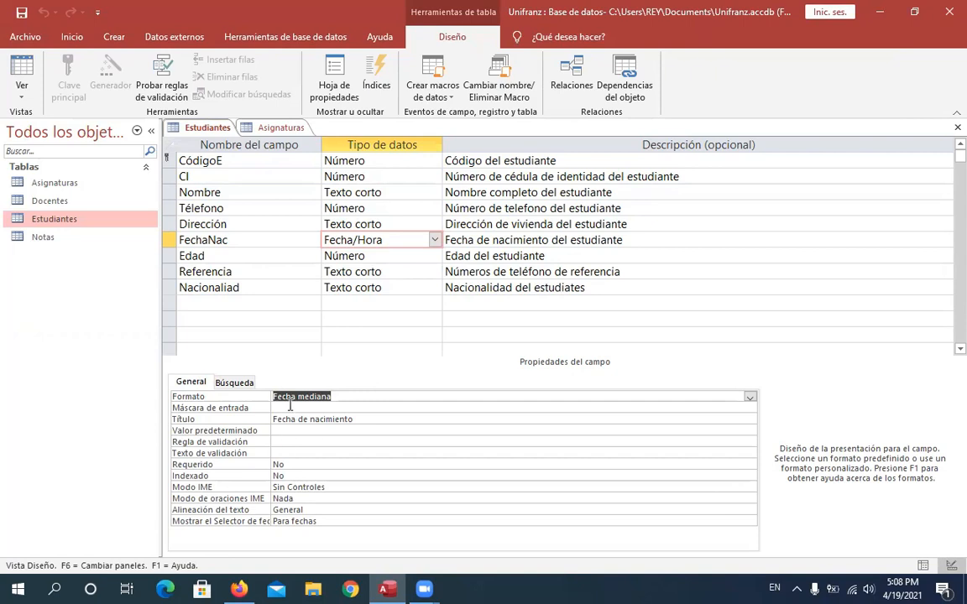
# Step: Examine the input masks (Máscara de entrada) offered for the FechaNac field and leave the wizard without applying one
pyautogui.click(353, 408)
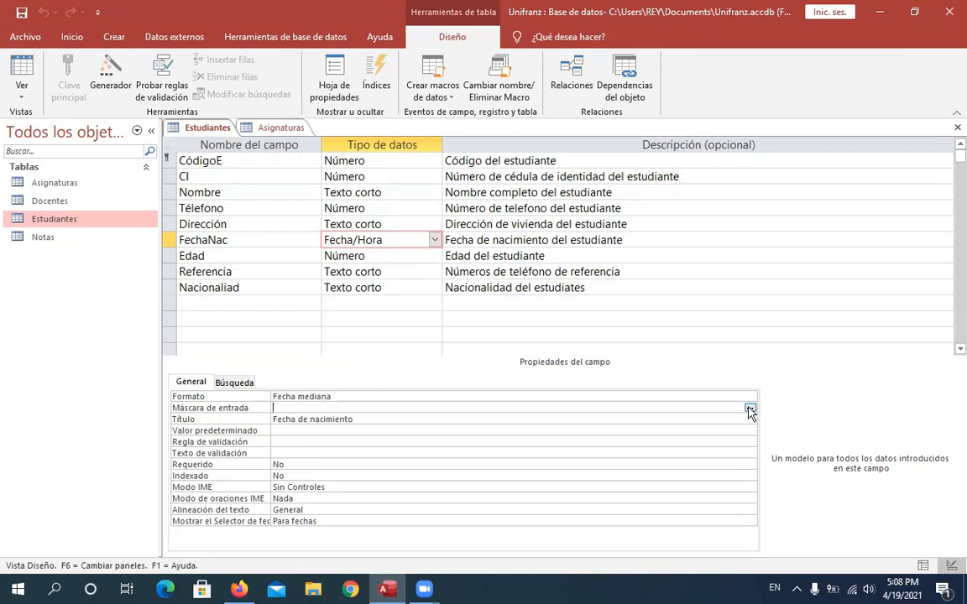
pyautogui.click(749, 410)
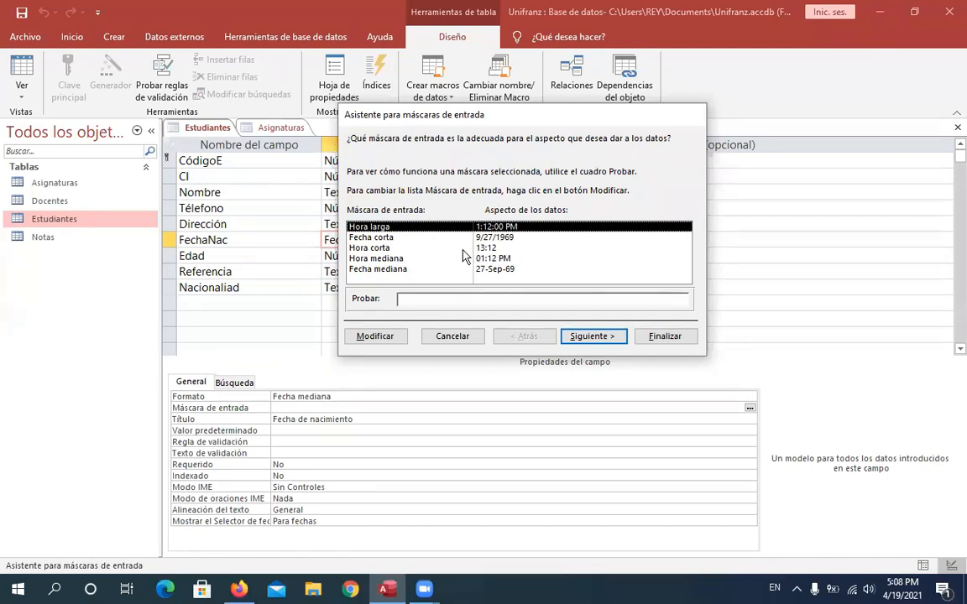
pyautogui.click(450, 337)
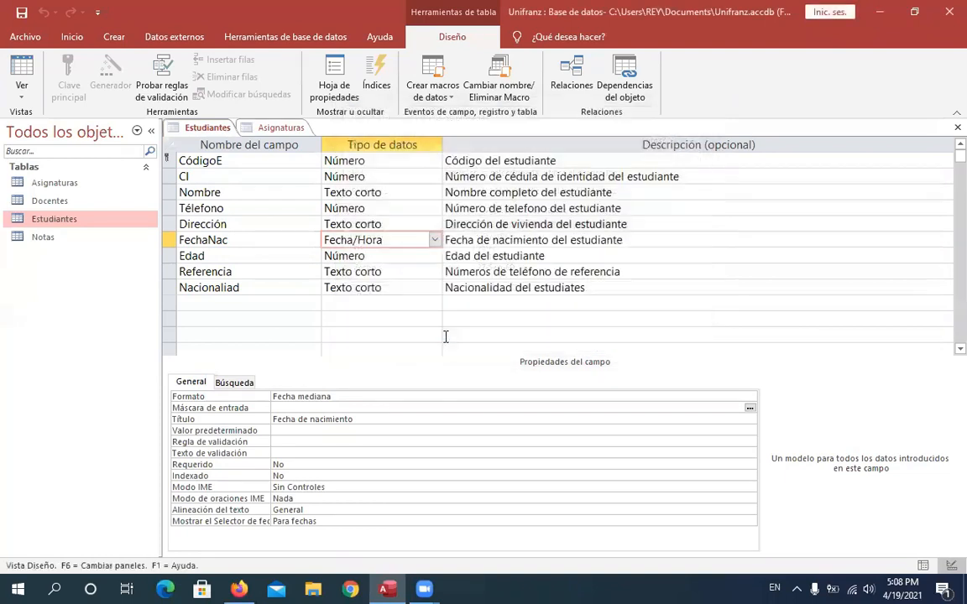
# Step: Review the CI field's properties and the number formats (Formato) available for the CódigoE field, without choosing one
pyautogui.click(359, 178)
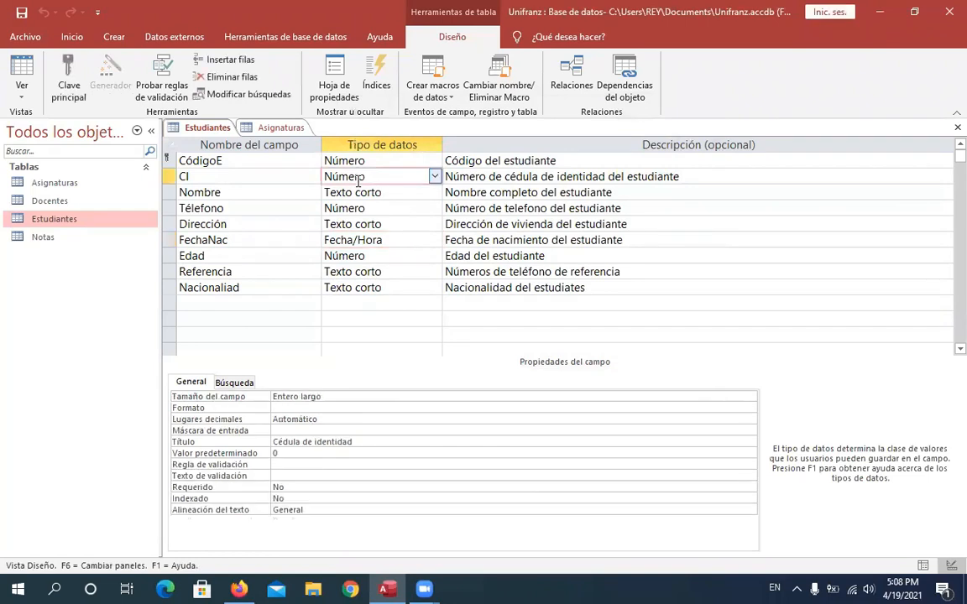
pyautogui.click(361, 161)
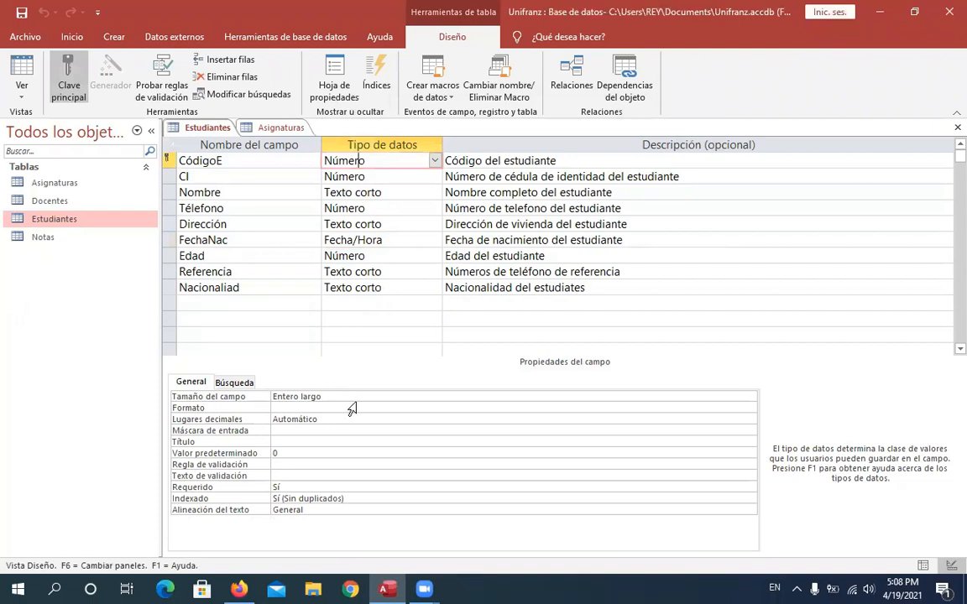
pyautogui.click(272, 408)
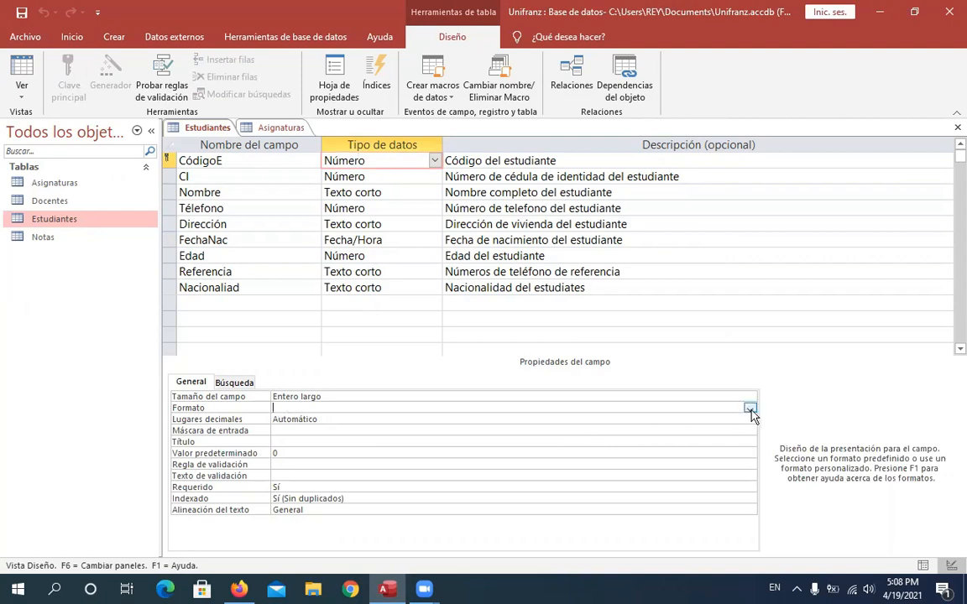
pyautogui.click(750, 409)
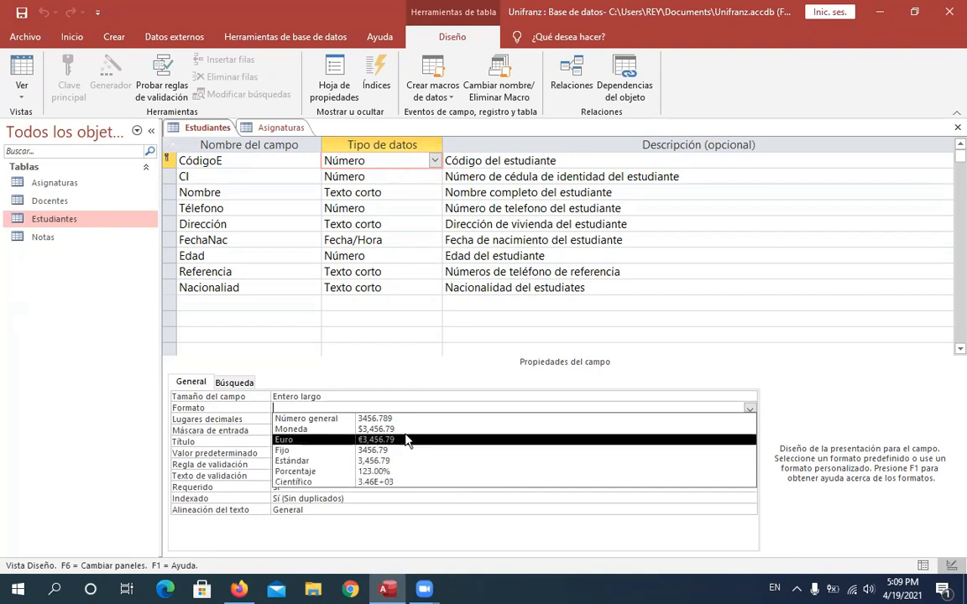
pyautogui.click(808, 409)
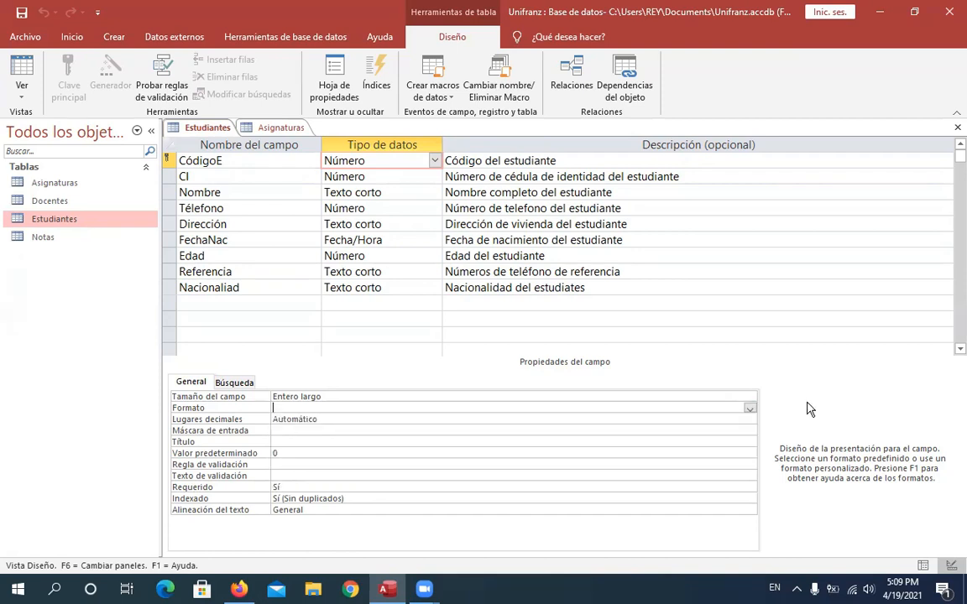
# Step: Set the Nacionaliad field's format (Formato) to > and save the table while switching to datasheet view
pyautogui.click(372, 193)
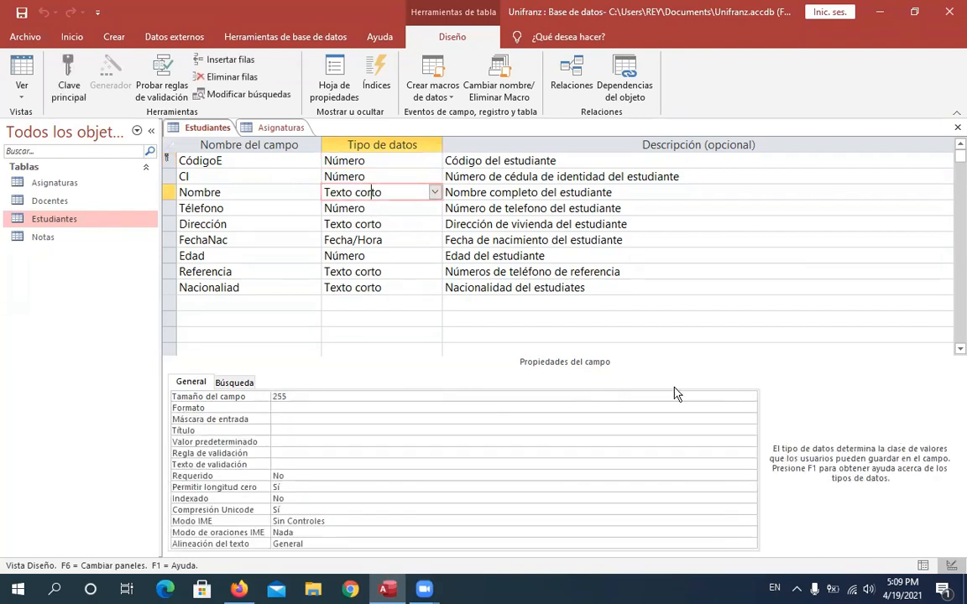
pyautogui.click(346, 287)
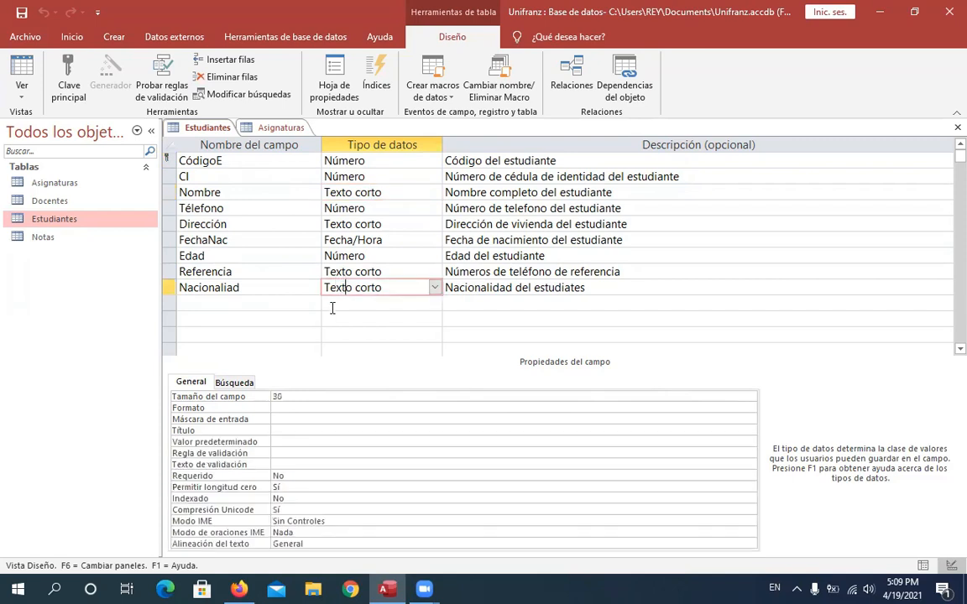
pyautogui.click(284, 410)
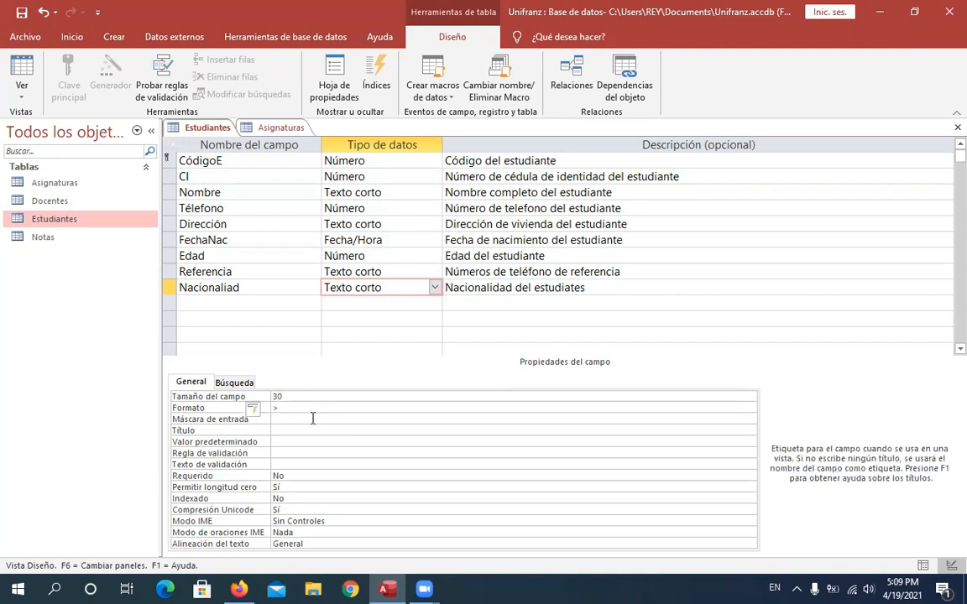
pyautogui.click(312, 418)
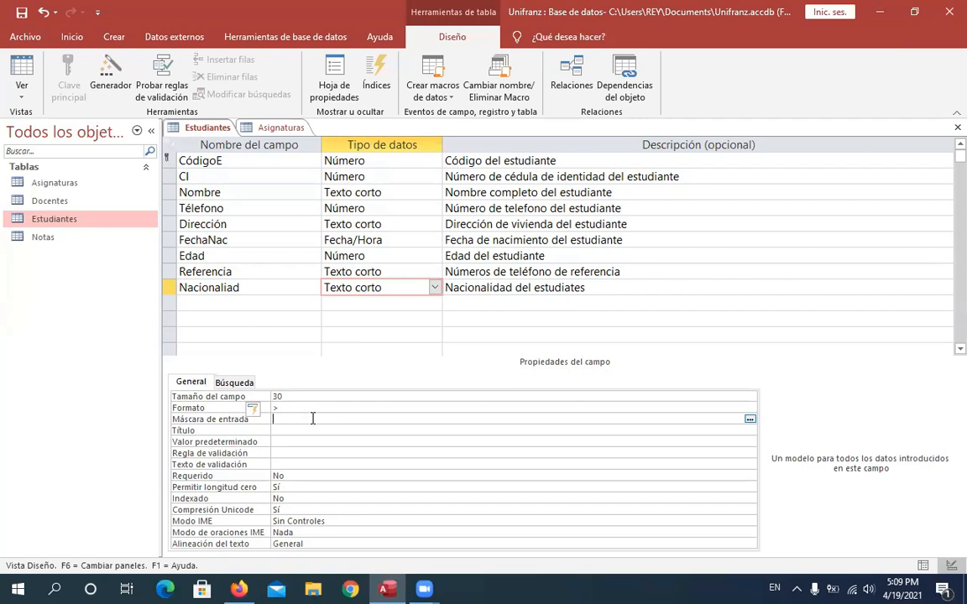
pyautogui.click(15, 72)
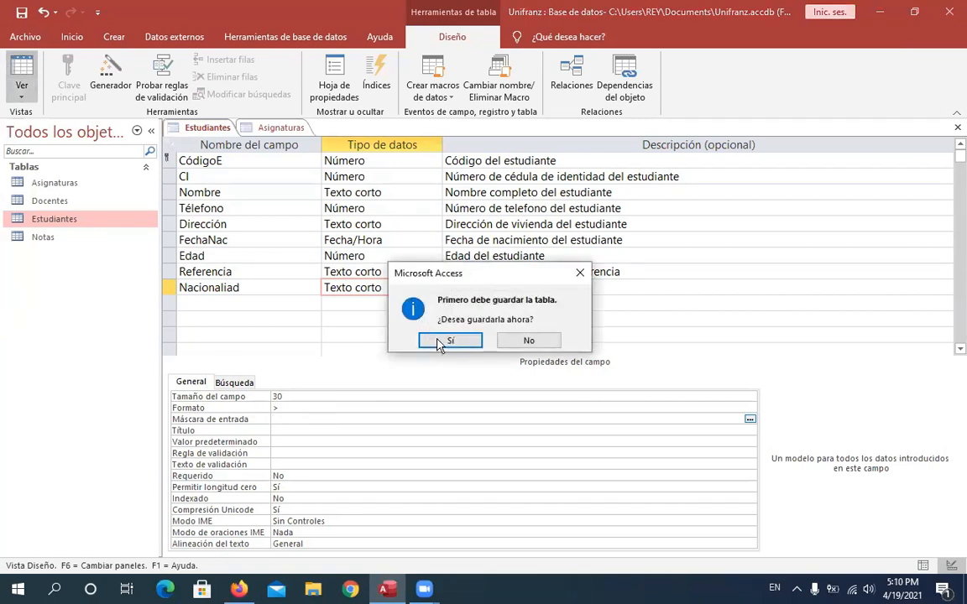
pyautogui.click(439, 341)
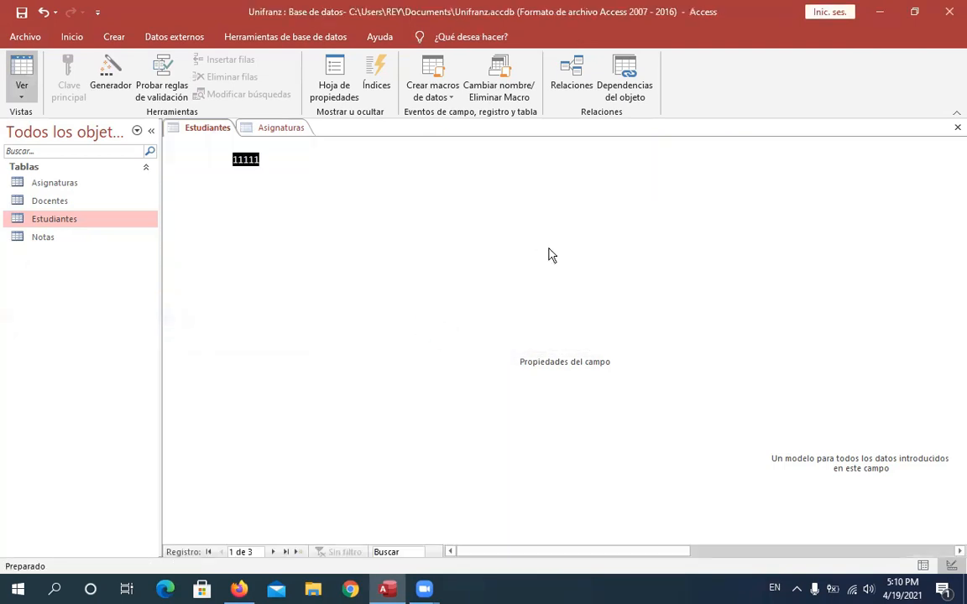
# Step: Enter boliviana as the Nacionaliad value of the first student record (código 11111)
pyautogui.click(829, 159)
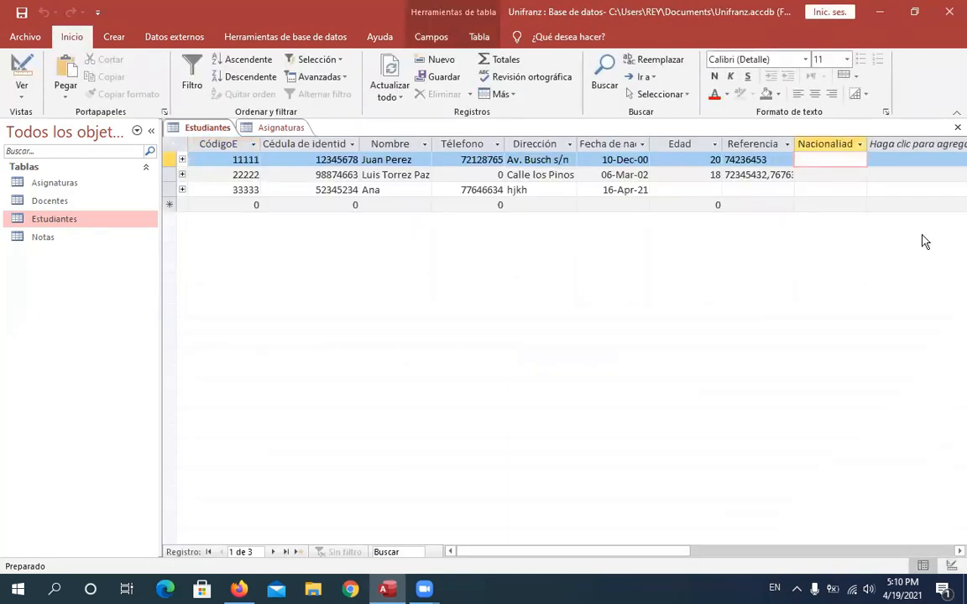
pyautogui.write('bobli')
pyautogui.press('BackSpace')
pyautogui.press('BackSpace')
pyautogui.press('BackSpace')
pyautogui.write('liviana')
pyautogui.press('Down')
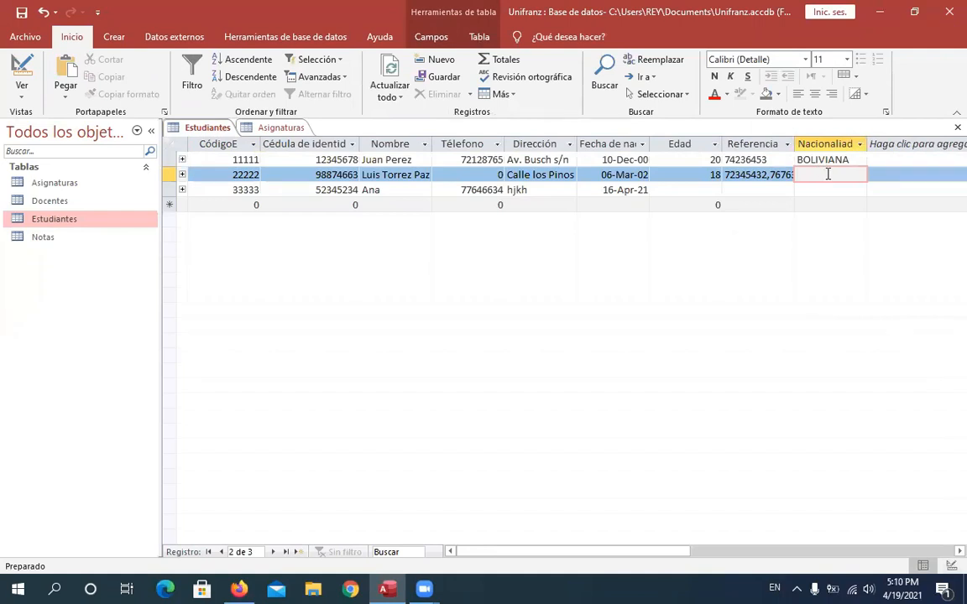
# Step: Enter argentina as the Nacionaliad value of the second student record (código 22222)
pyautogui.press('capslock')
pyautogui.write('A')
pyautogui.press('BackSpace')
pyautogui.press('capslock')
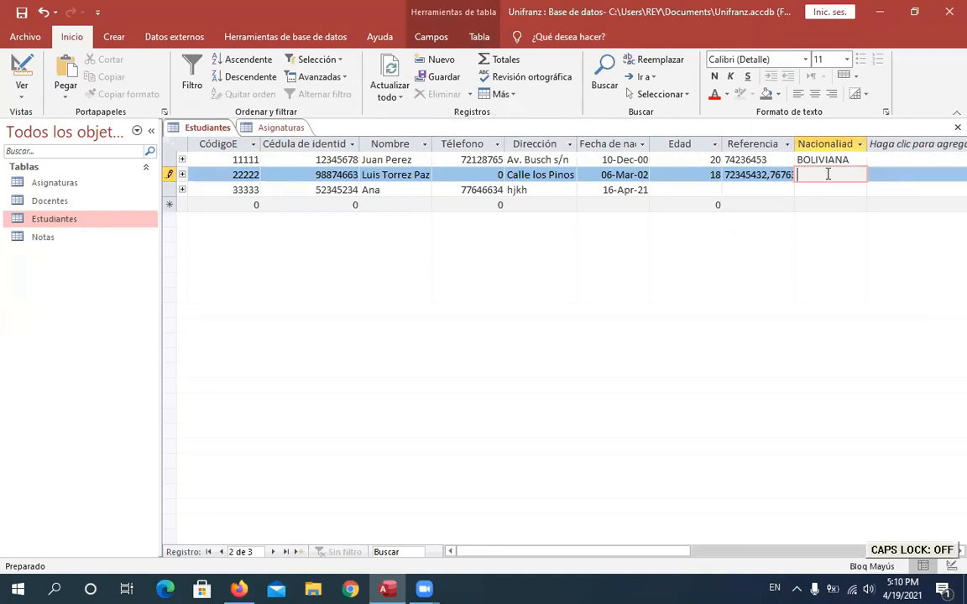
pyautogui.write('argentina')
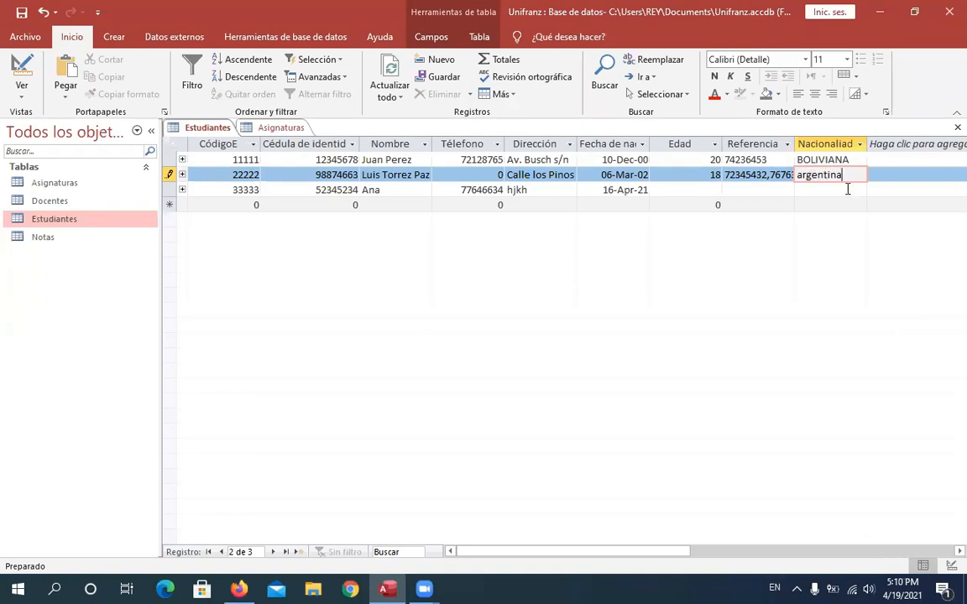
pyautogui.press('Return')
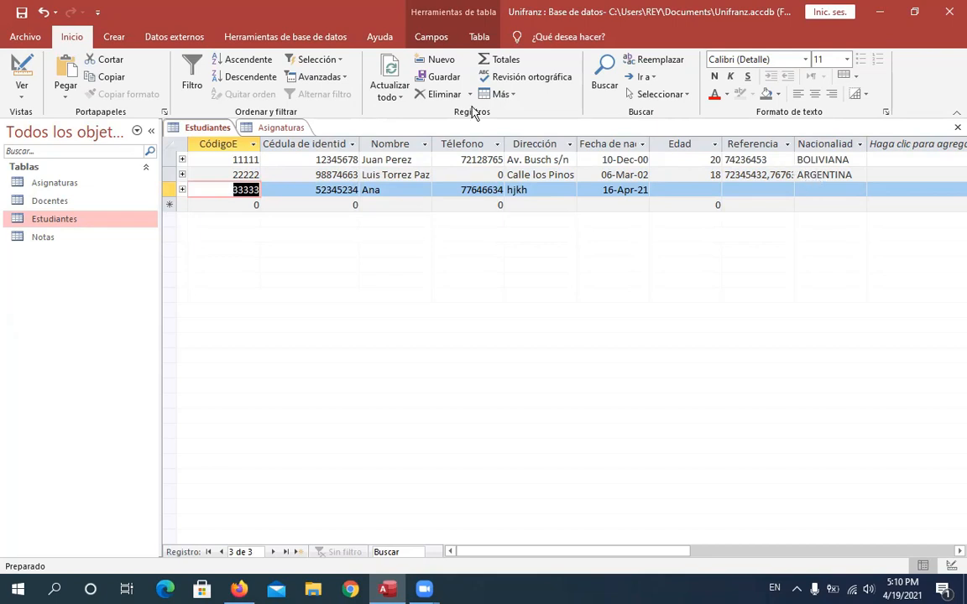
# Step: Change the Nacionaliad field's format (Formato) to <, save the table and check the nationalities in datasheet view
pyautogui.click(20, 67)
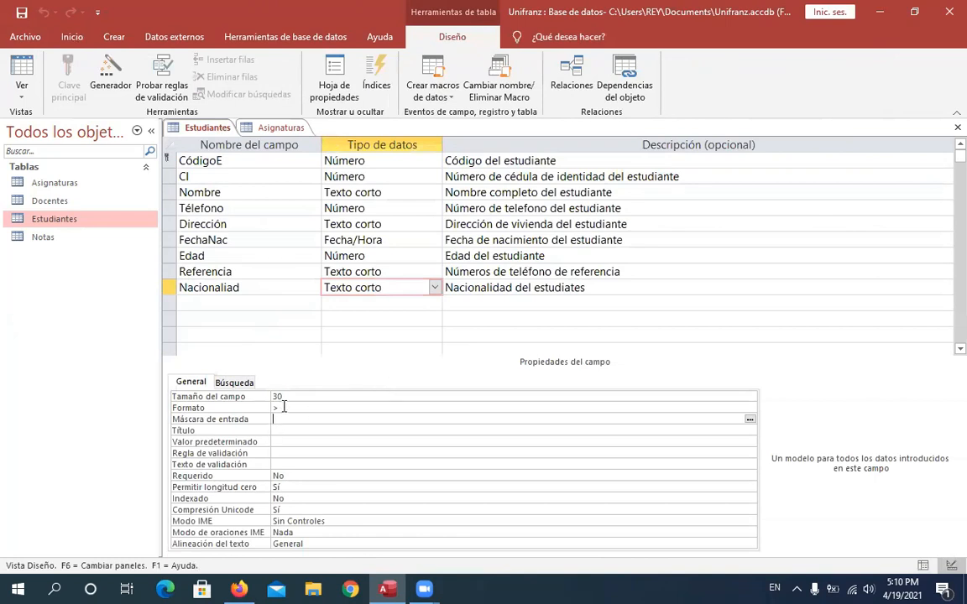
pyautogui.click(283, 407)
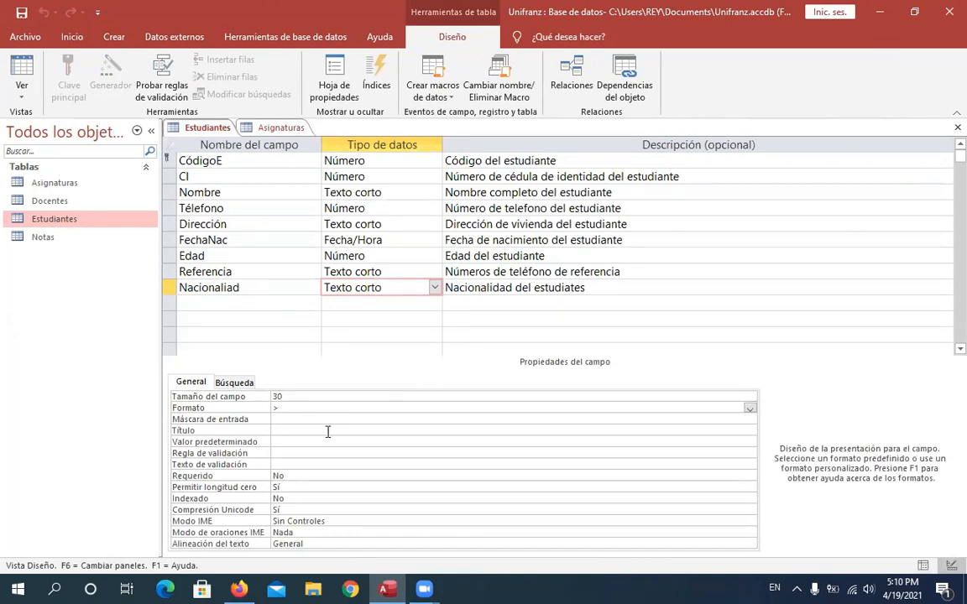
pyautogui.press('BackSpace')
pyautogui.click(278, 418)
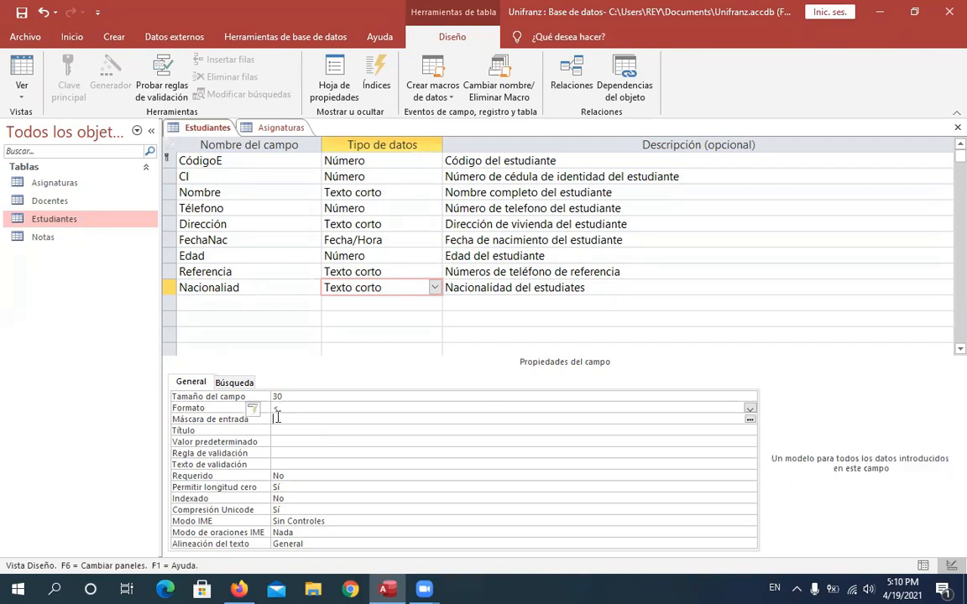
pyautogui.click(23, 13)
pyautogui.click(22, 69)
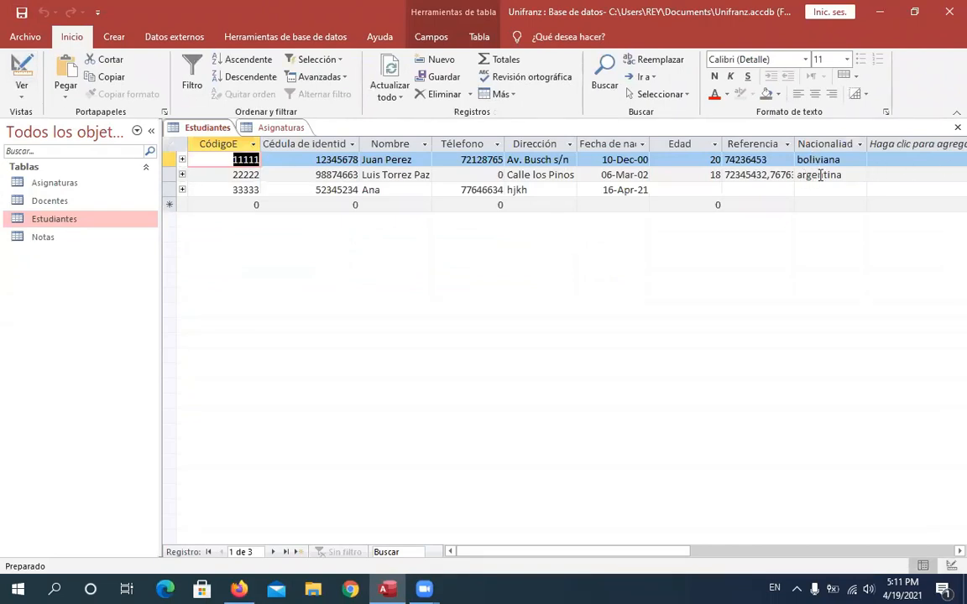
# Step: Apply the Contraseña input mask to the Nacionaliad field with the wizard, save the table and check the nationalities in datasheet view
pyautogui.click(18, 69)
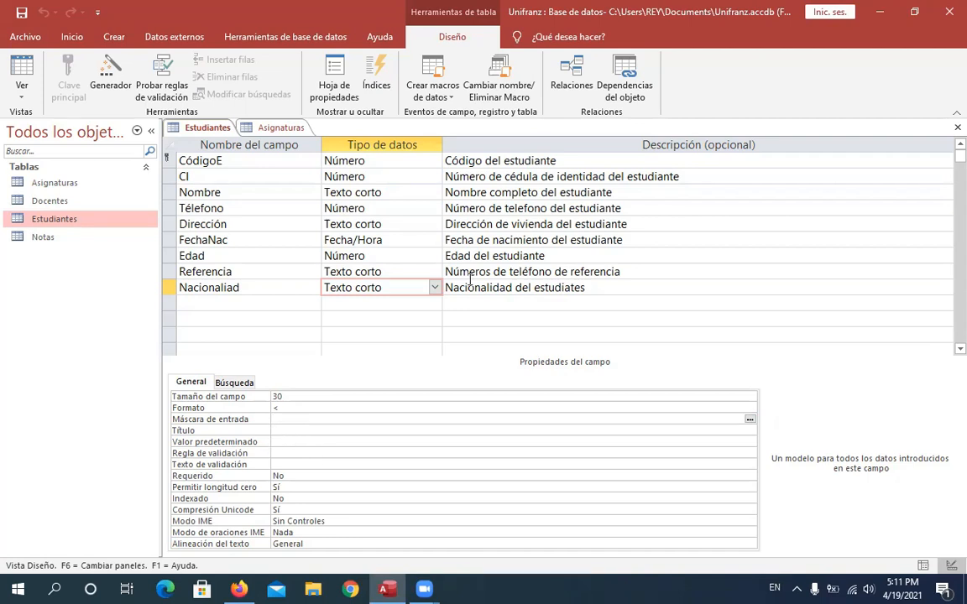
pyautogui.click(751, 420)
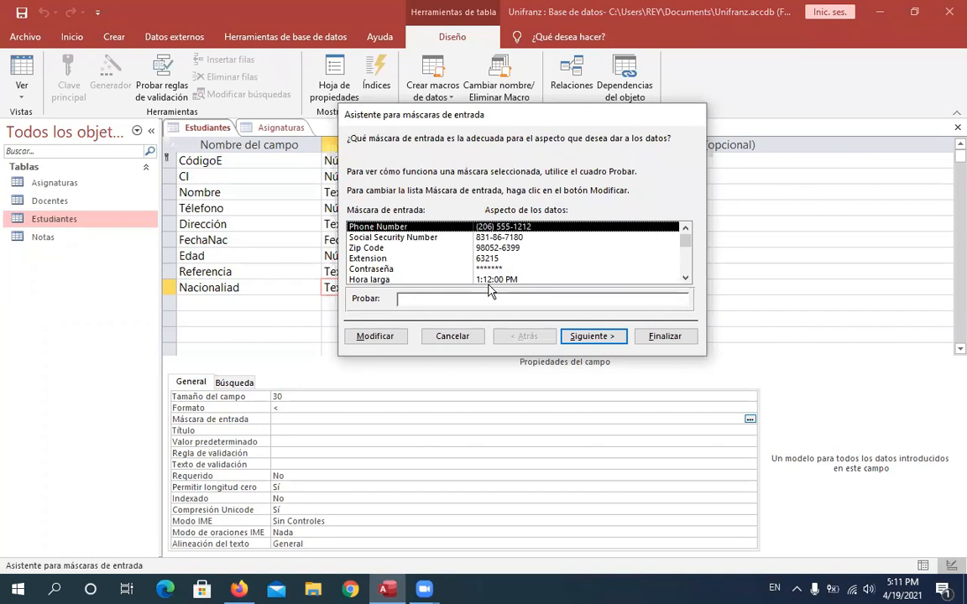
pyautogui.click(495, 269)
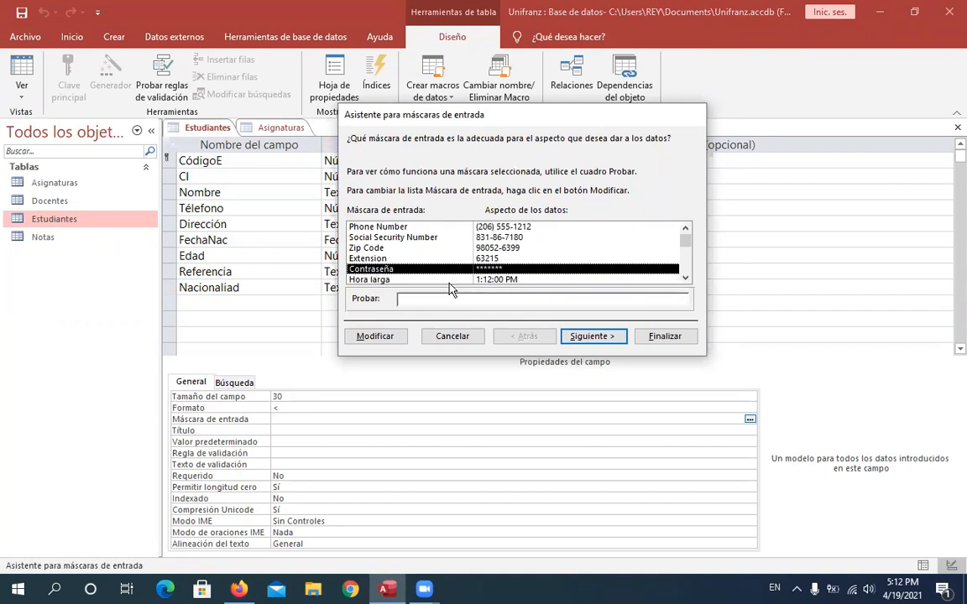
pyautogui.click(617, 339)
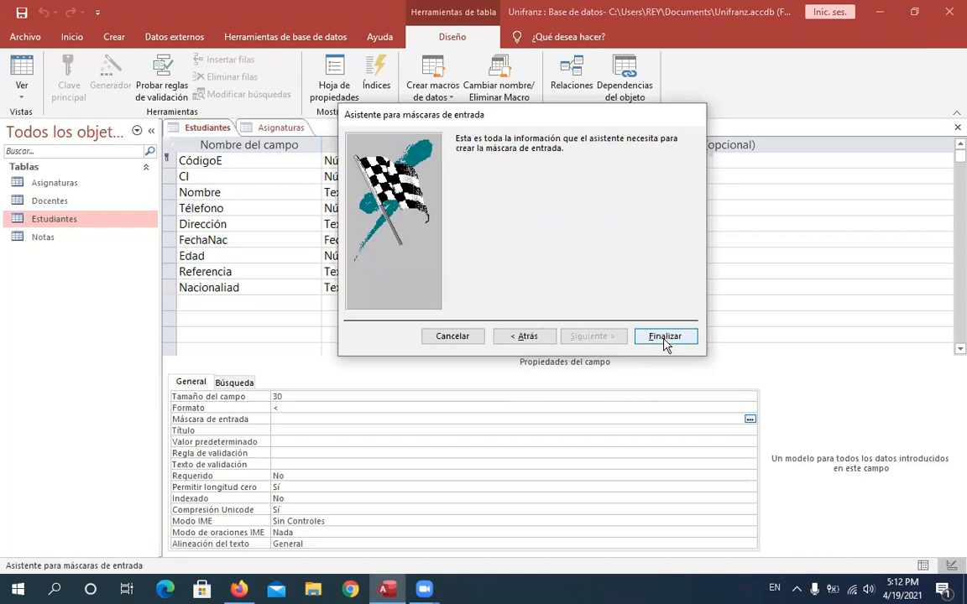
pyautogui.click(665, 338)
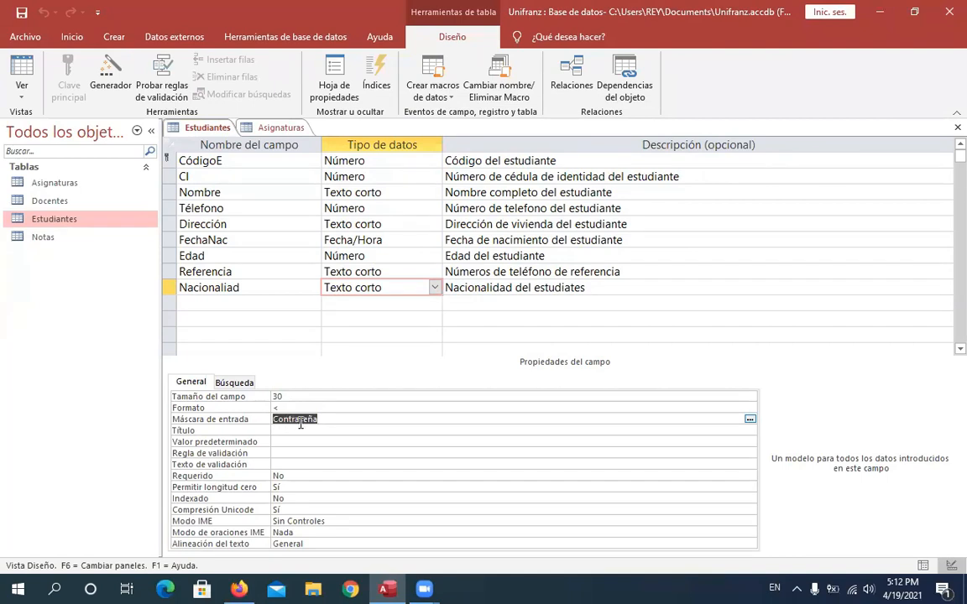
pyautogui.click(25, 69)
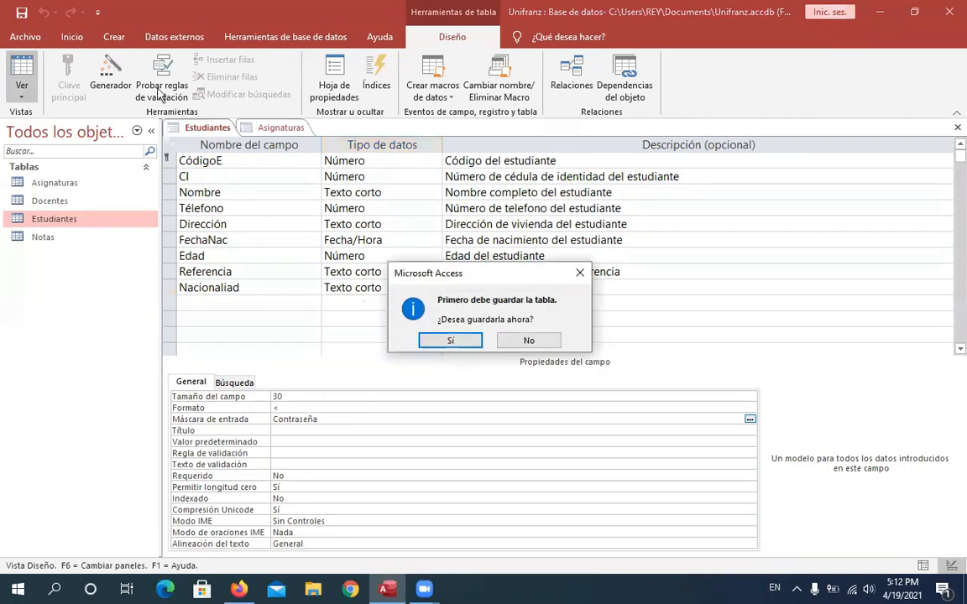
pyautogui.click(449, 340)
pyautogui.click(807, 159)
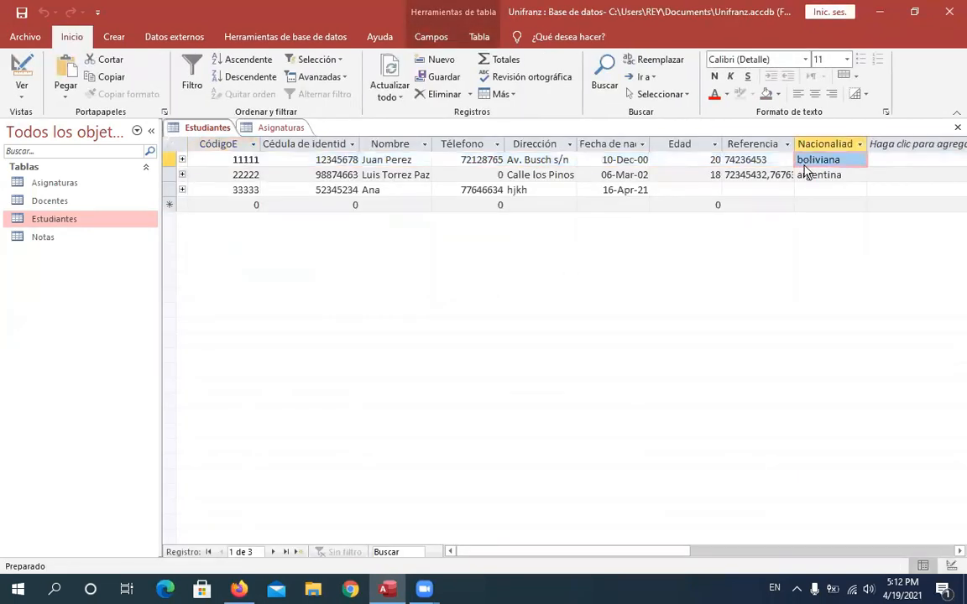
# Step: Clear the Nacionaliad field's format (Formato), save the table and check the column in datasheet view
pyautogui.click(23, 72)
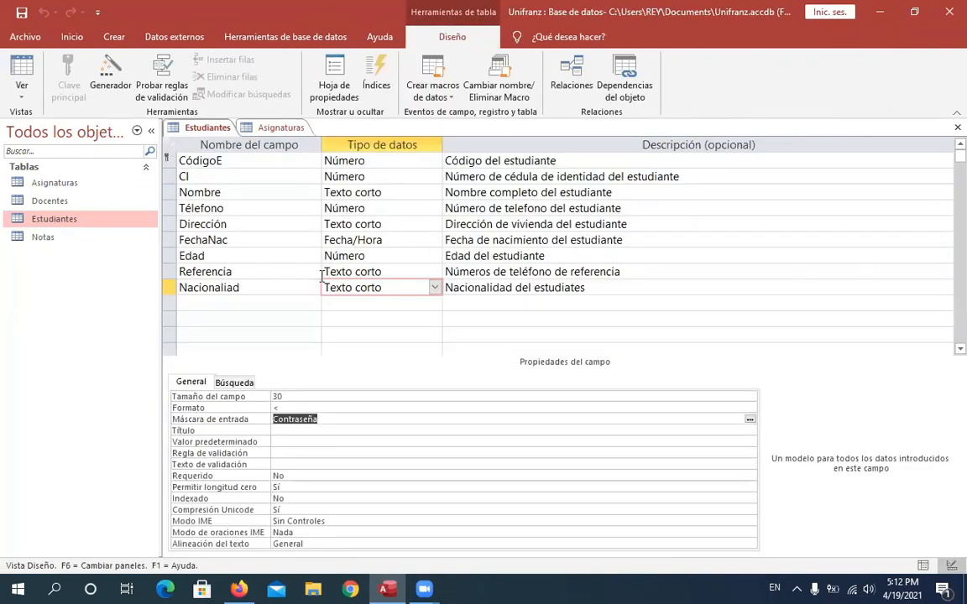
pyautogui.click(289, 408)
pyautogui.press('BackSpace')
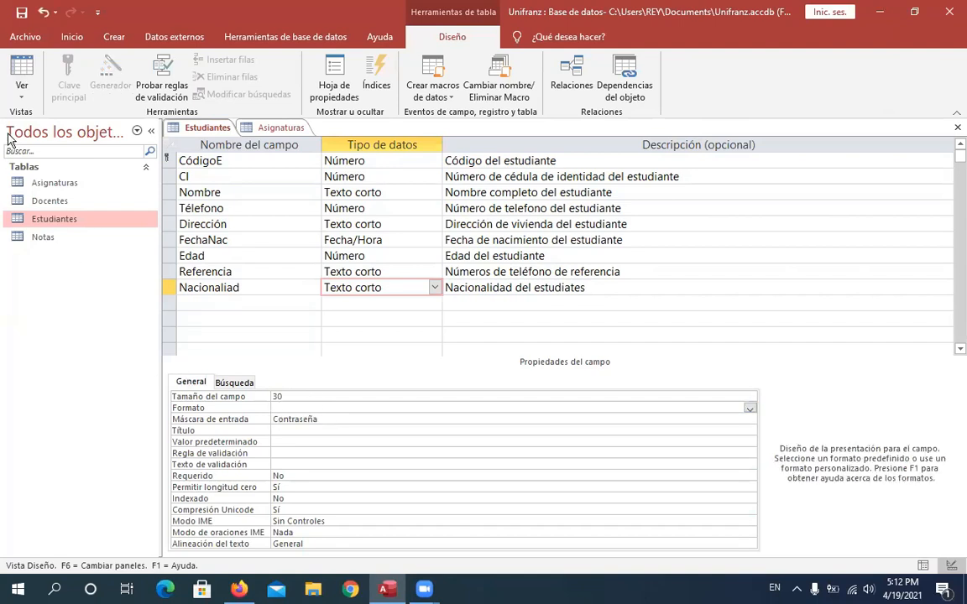
pyautogui.click(22, 11)
pyautogui.click(22, 69)
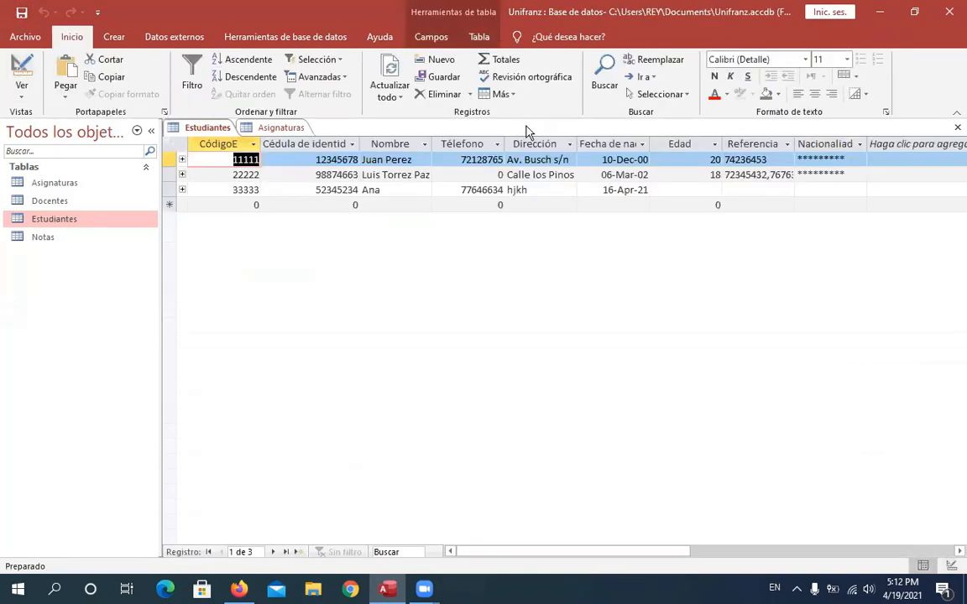
pyautogui.click(828, 160)
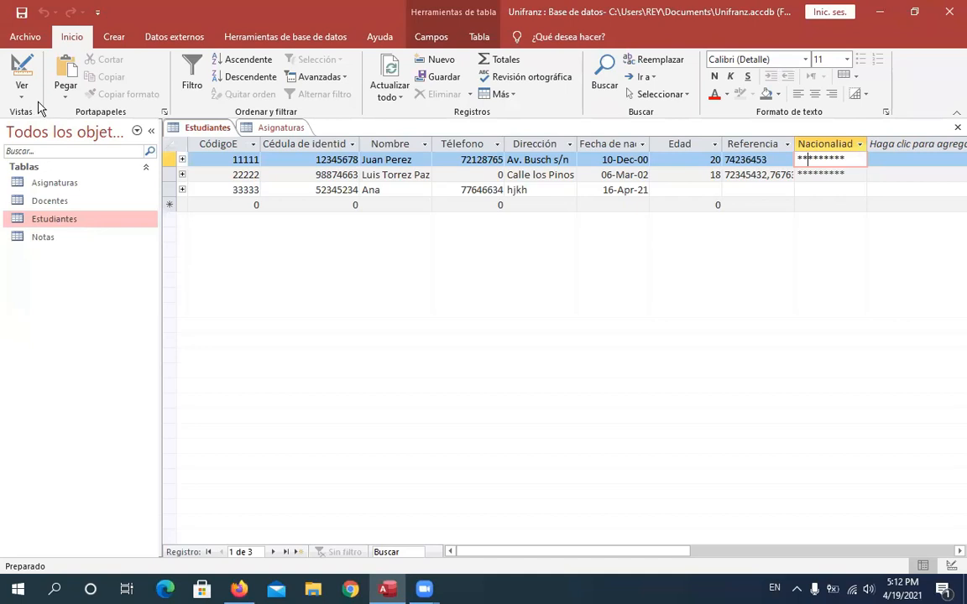
# Step: Remove the Contraseña input mask from the Nacionaliad field in design view
pyautogui.click(22, 71)
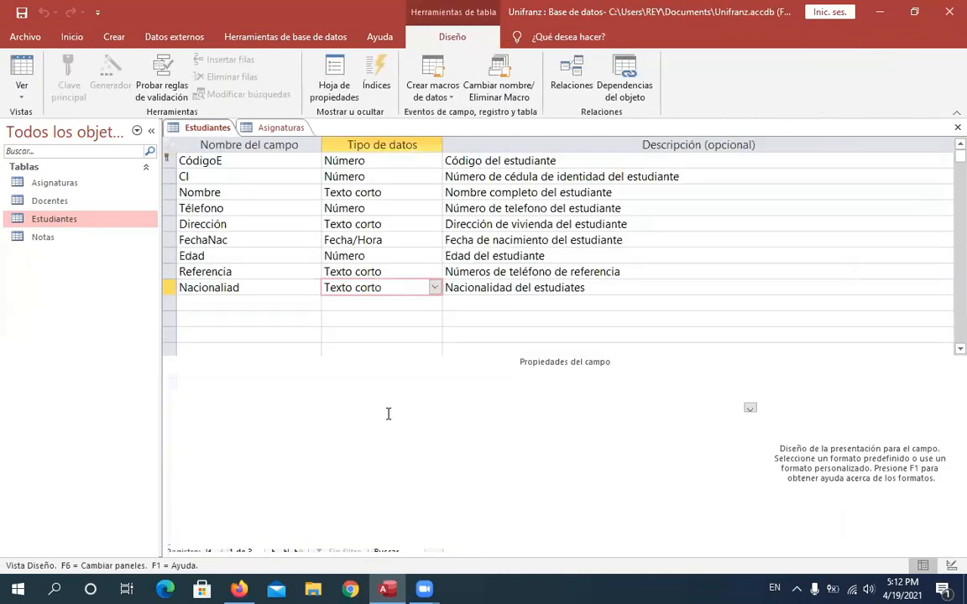
pyautogui.click(338, 424)
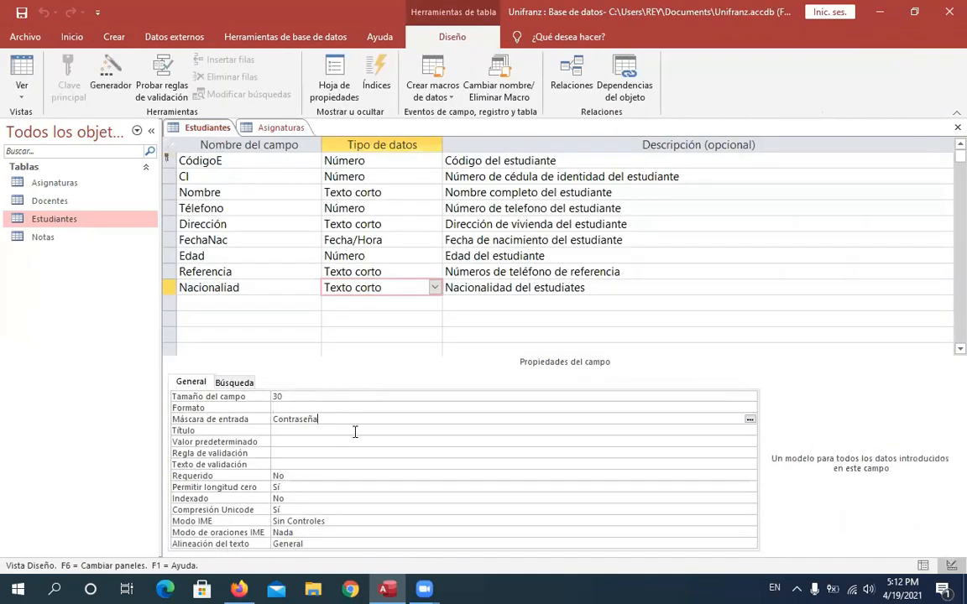
pyautogui.press('BackSpace')
pyautogui.press('BackSpace')
pyautogui.press('BackSpace')
pyautogui.press('BackSpace')
pyautogui.press('BackSpace')
pyautogui.click(286, 408)
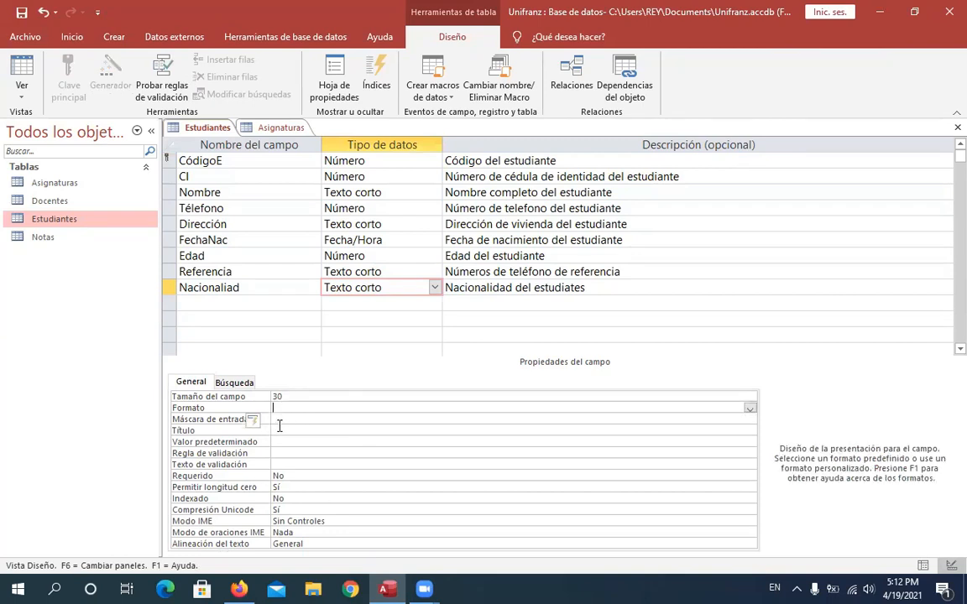
pyautogui.click(277, 430)
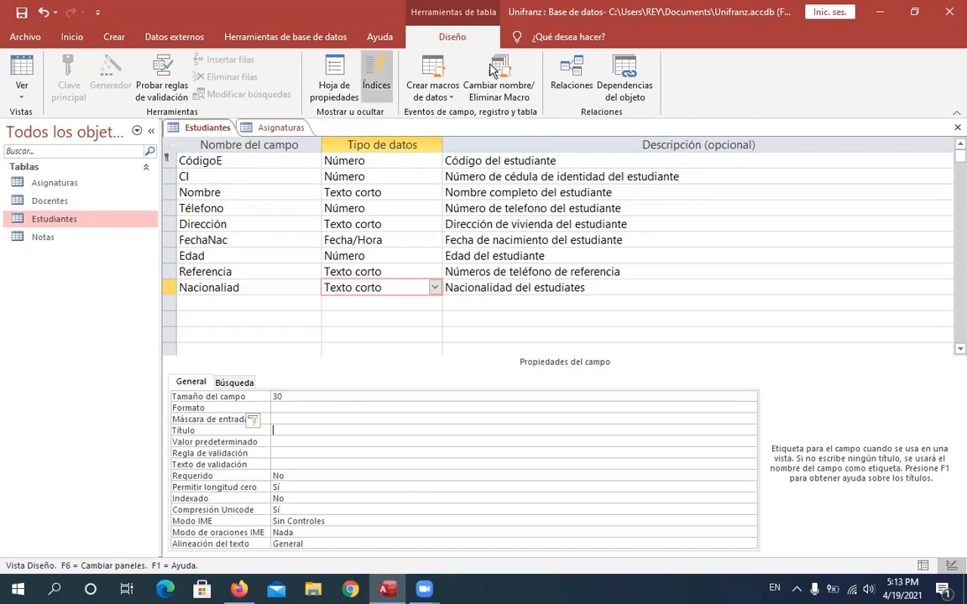
pyautogui.click(286, 37)
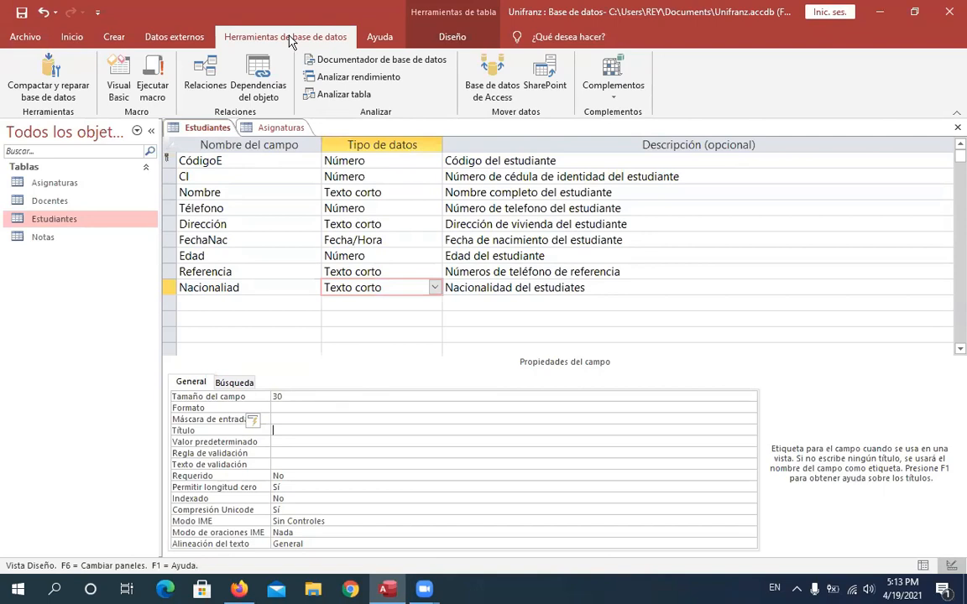
pyautogui.click(177, 39)
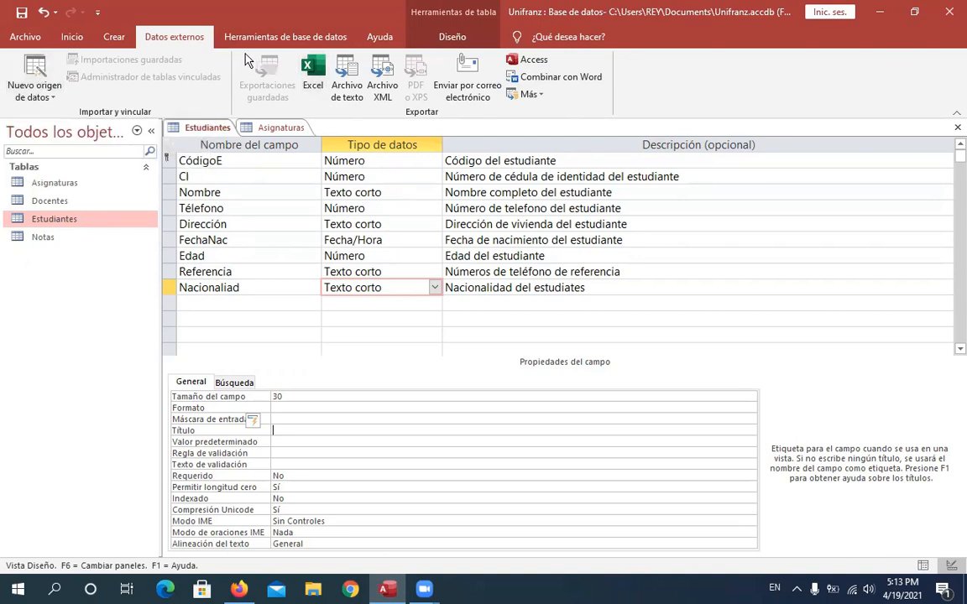
pyautogui.click(115, 37)
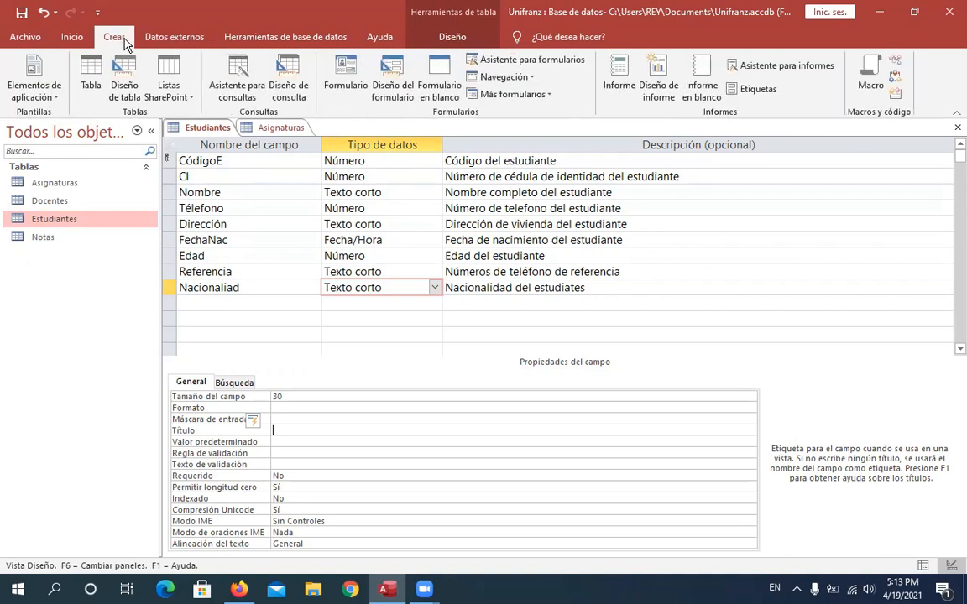
pyautogui.click(73, 39)
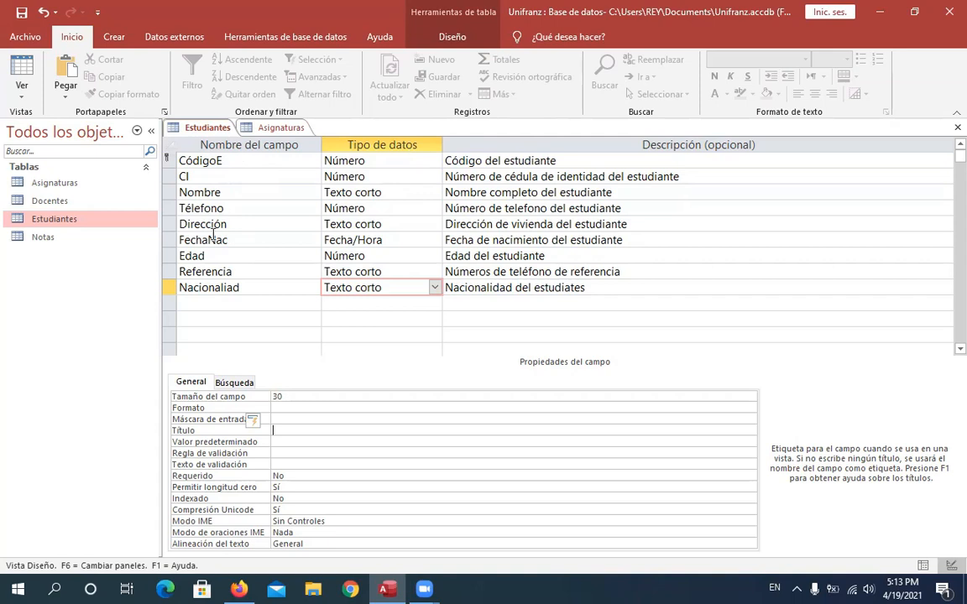
# Step: Save the Estudiantes table, check the CI column's heading in datasheet view and compare it with the field's Título property in design view
pyautogui.click(192, 178)
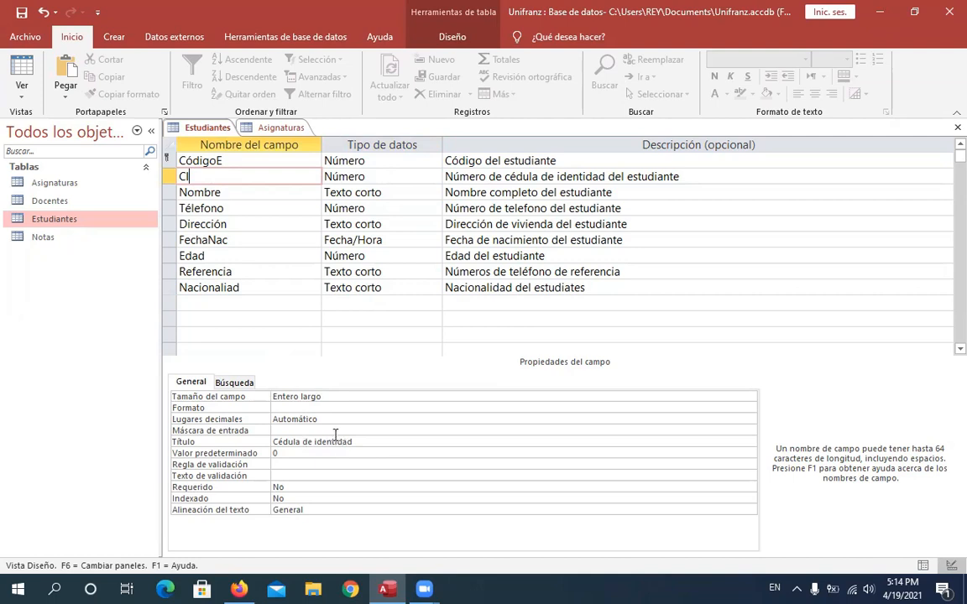
pyautogui.click(21, 68)
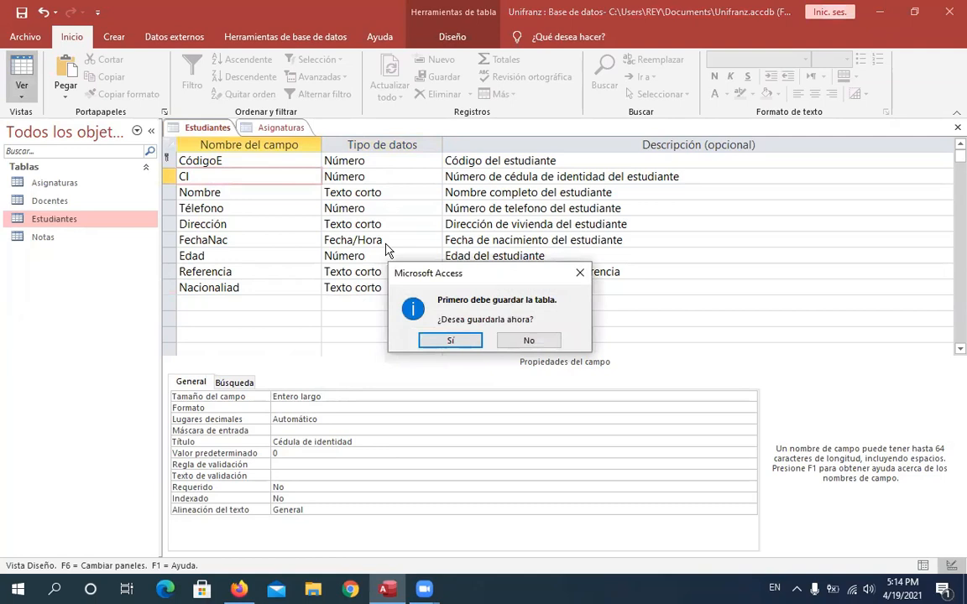
pyautogui.click(435, 340)
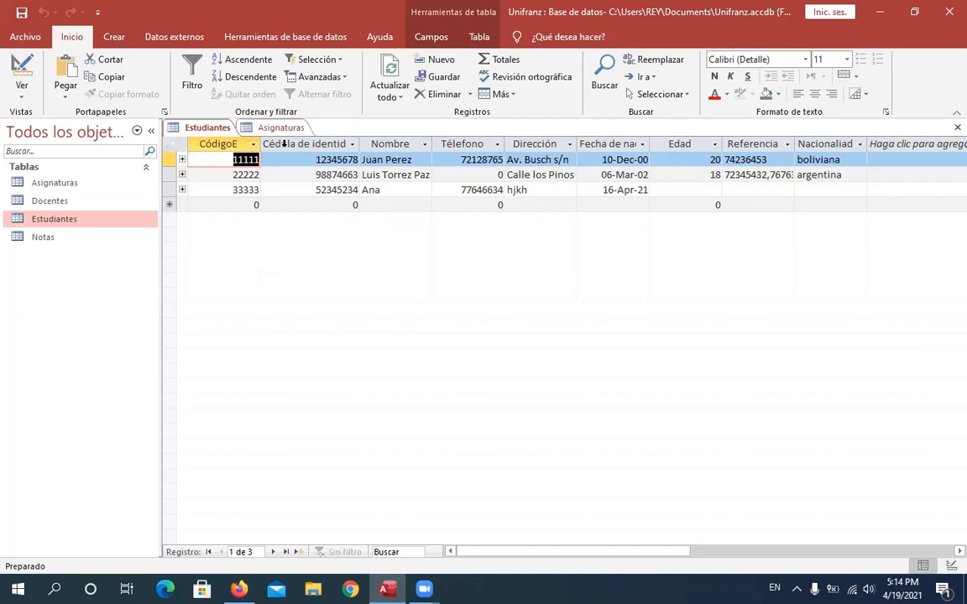
pyautogui.click(23, 65)
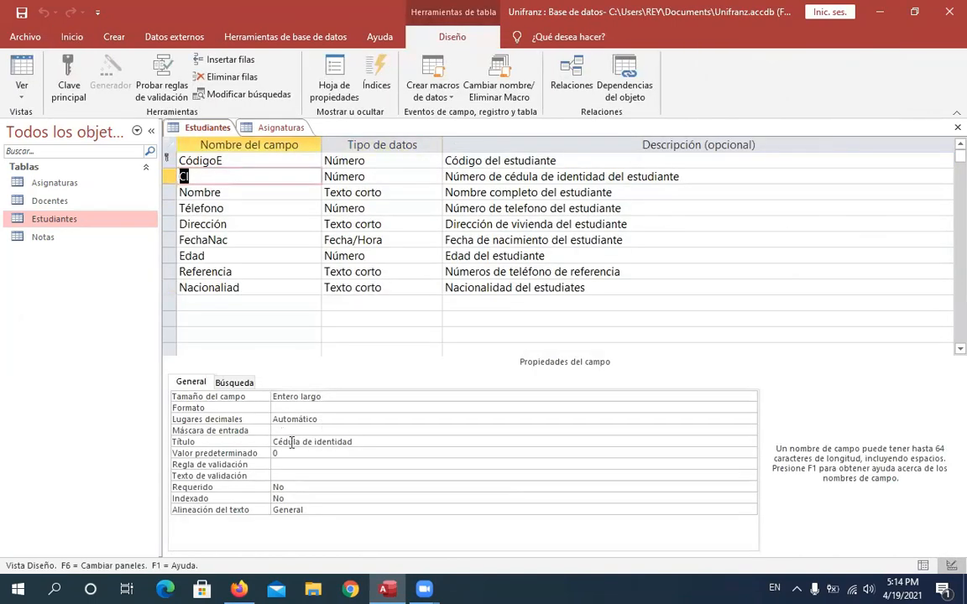
pyautogui.moveTo(279, 442); pyautogui.dragTo(358, 442)
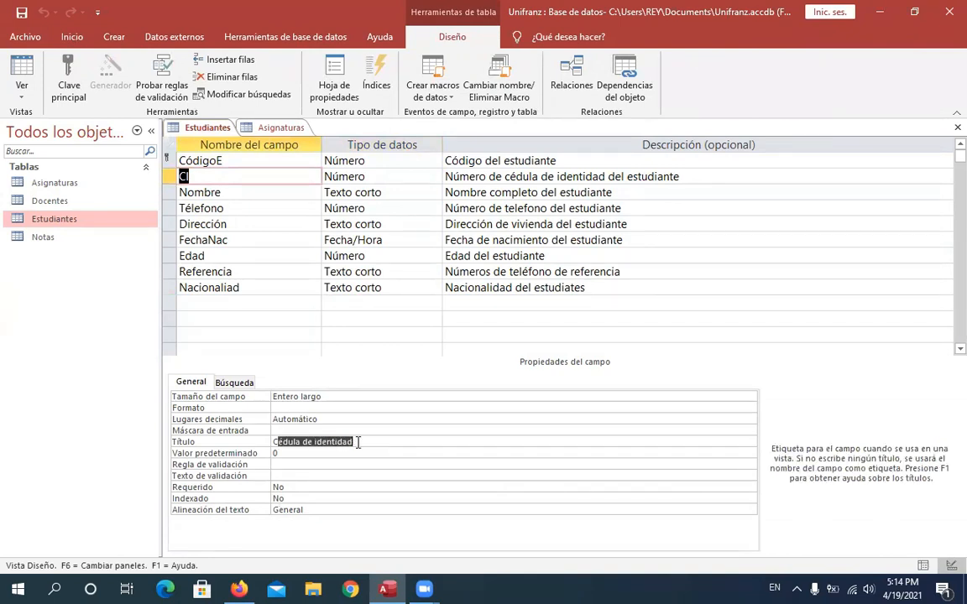
# Step: Review the Nombre field's name and its Título property
pyautogui.click(355, 195)
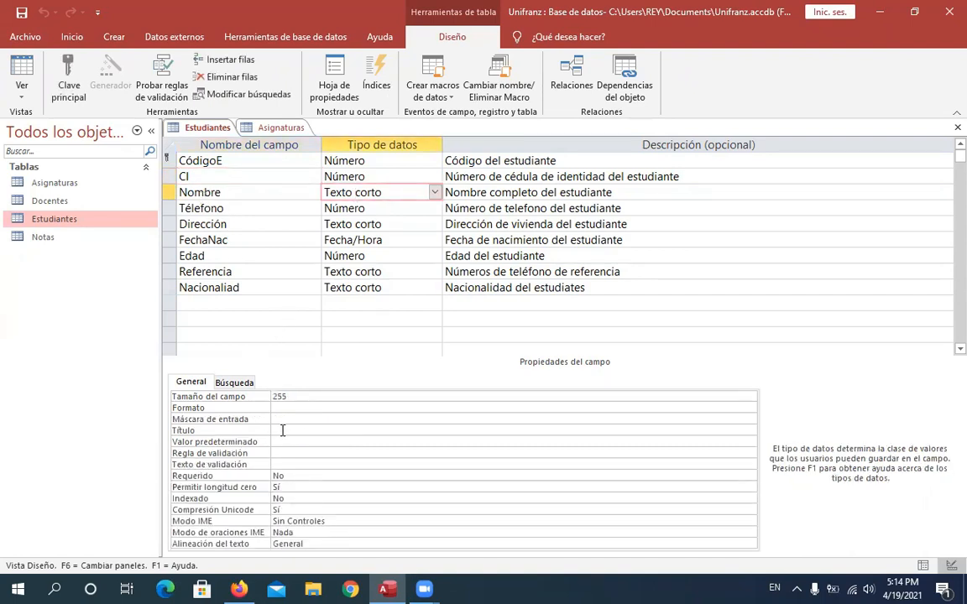
pyautogui.click(223, 192)
pyautogui.moveTo(222, 192); pyautogui.dragTo(164, 188)
pyautogui.click(231, 192)
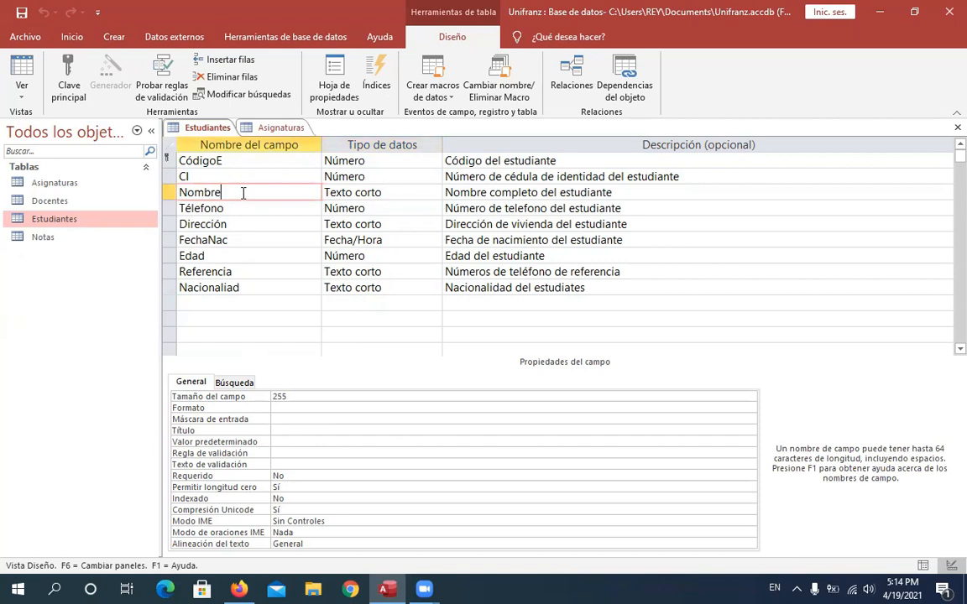
# Step: Rename the Nombre field to Nombres, save the Estudiantes table and check the column heading in datasheet view
pyautogui.write('s')
pyautogui.click(20, 12)
pyautogui.click(22, 74)
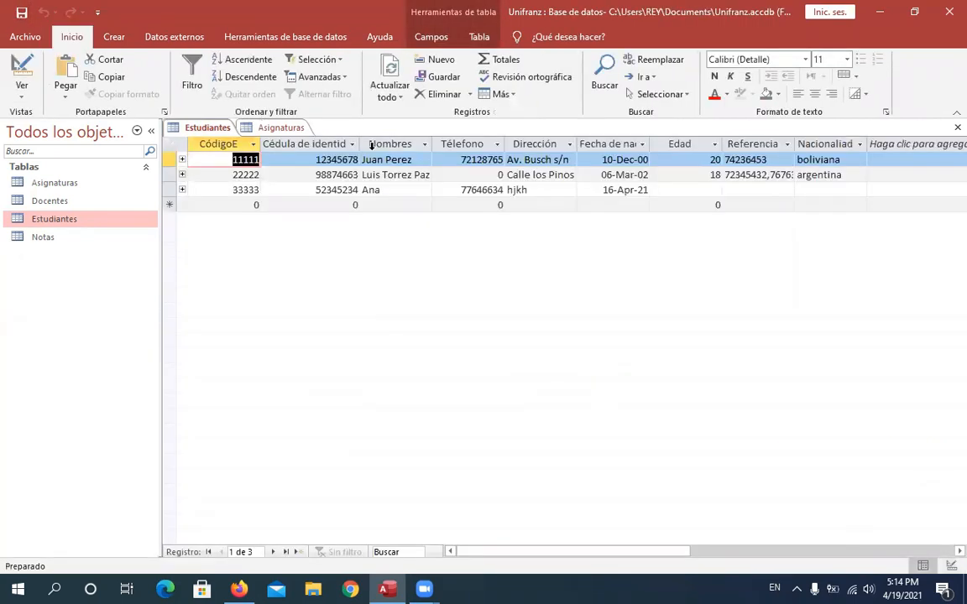
pyautogui.click(22, 71)
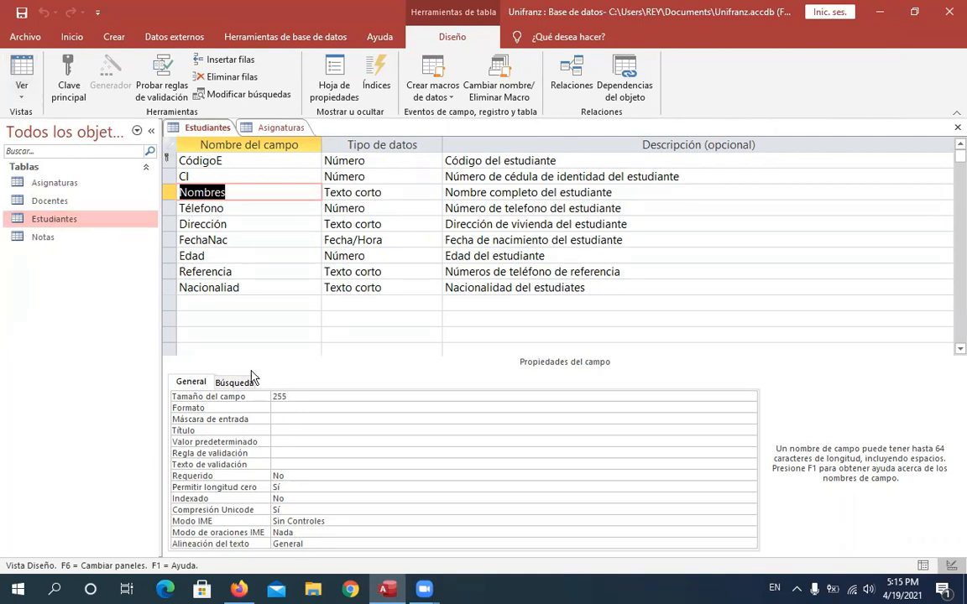
# Step: Review the default value property (Valor predeterminado) of the Nombres and CódigoE fields in design view
pyautogui.click(291, 441)
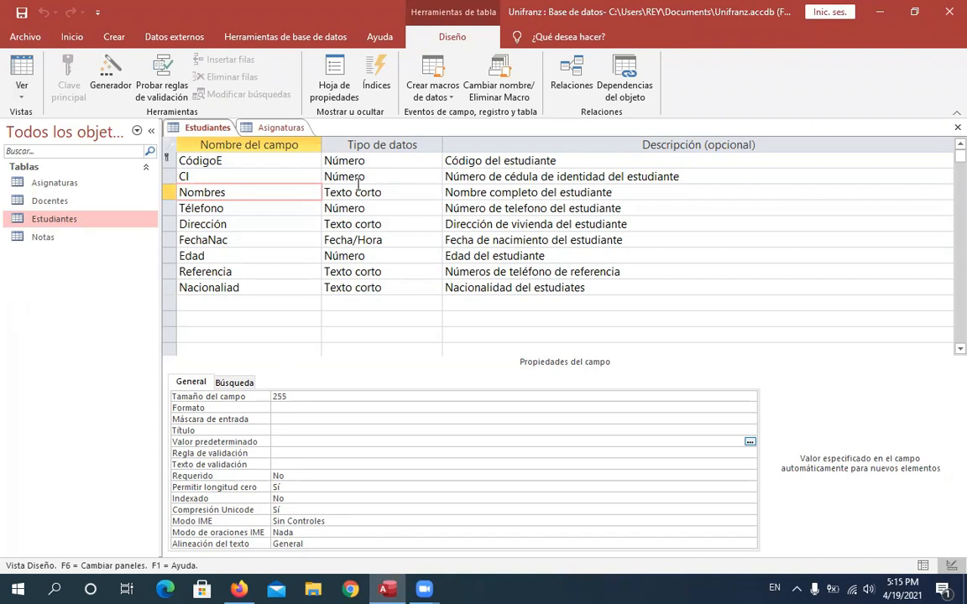
pyautogui.click(338, 162)
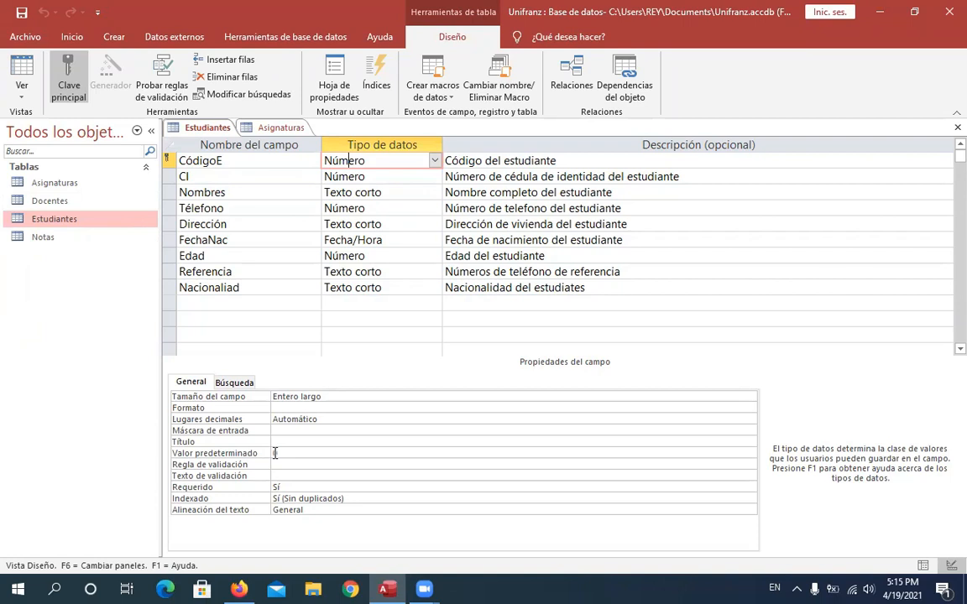
pyautogui.moveTo(277, 453); pyautogui.dragTo(270, 452)
pyautogui.press('Delete')
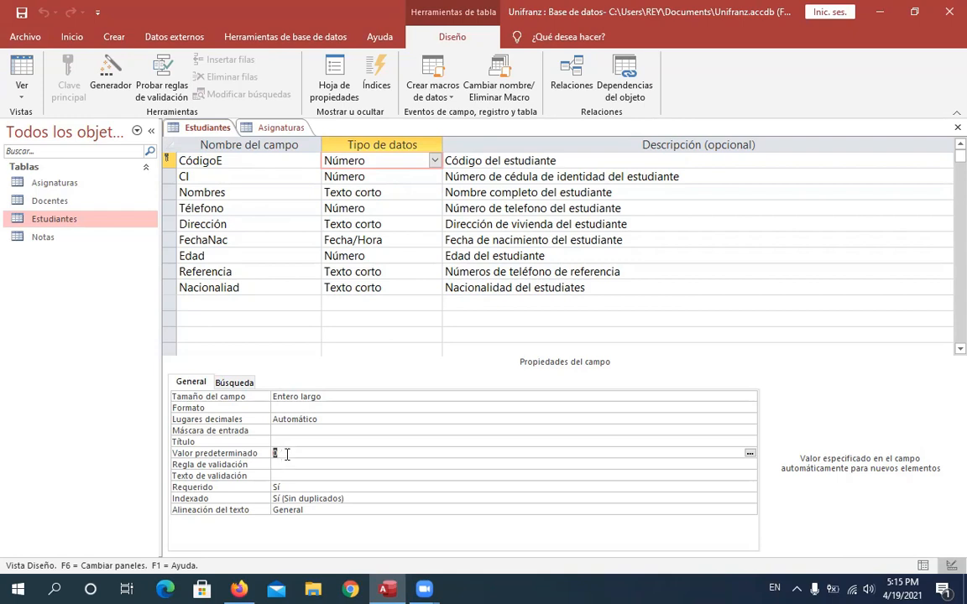
pyautogui.click(276, 452)
# Step: Set the Nacionaliad field's default value (Valor predeterminado) to Boliviana, save the table and check it in datasheet view
pyautogui.click(336, 287)
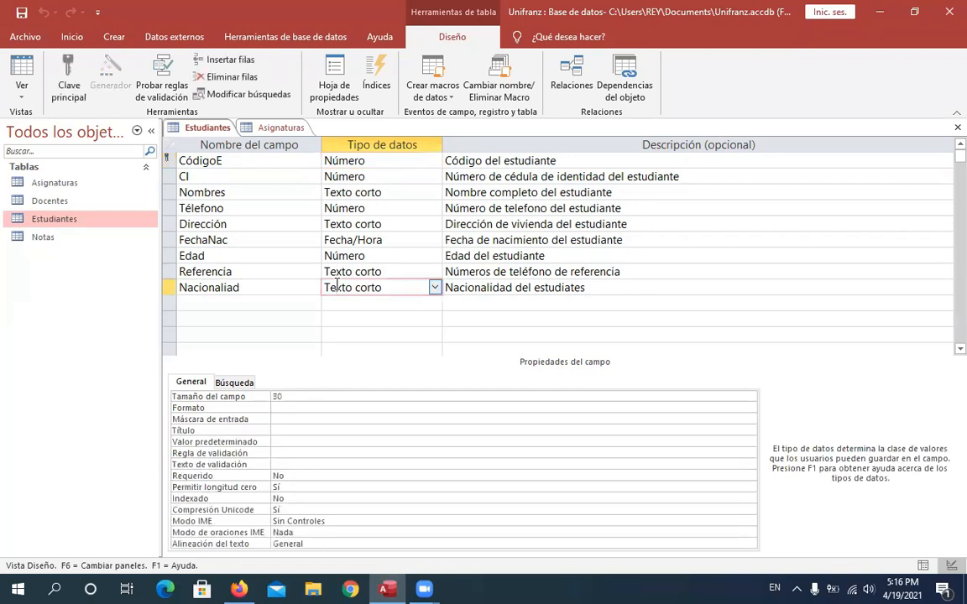
pyautogui.click(291, 442)
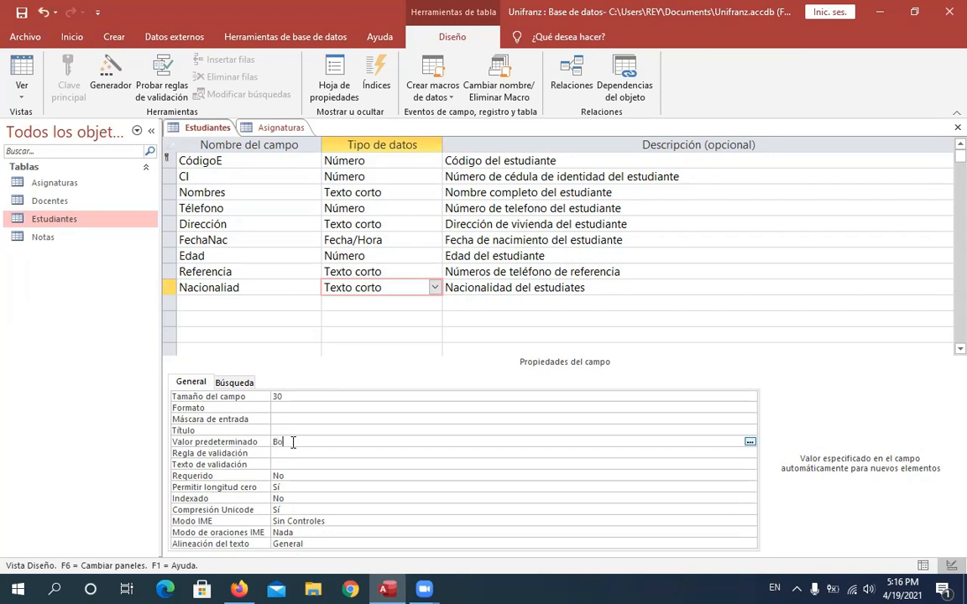
pyautogui.write('iana')
pyautogui.press('Return')
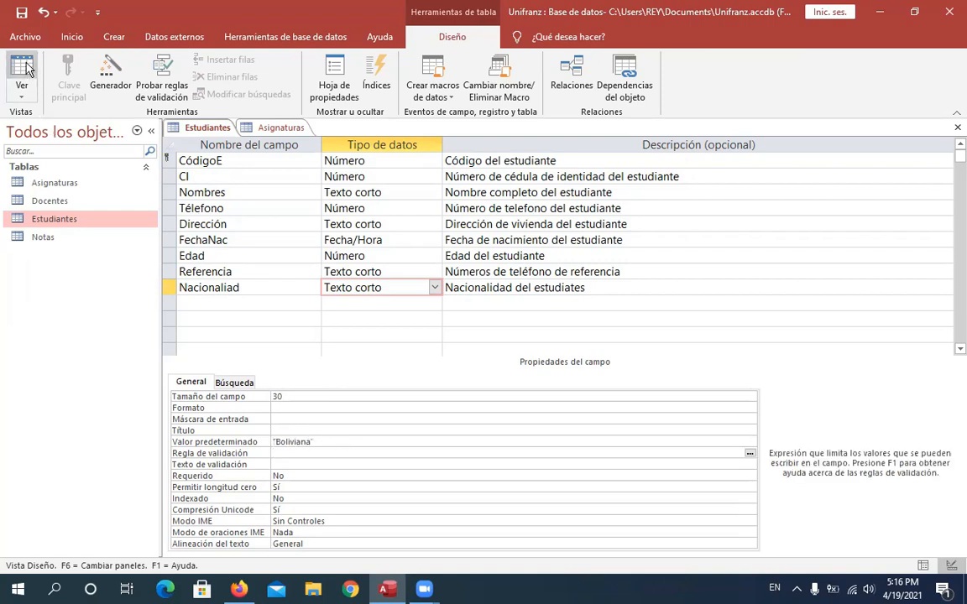
pyautogui.click(22, 15)
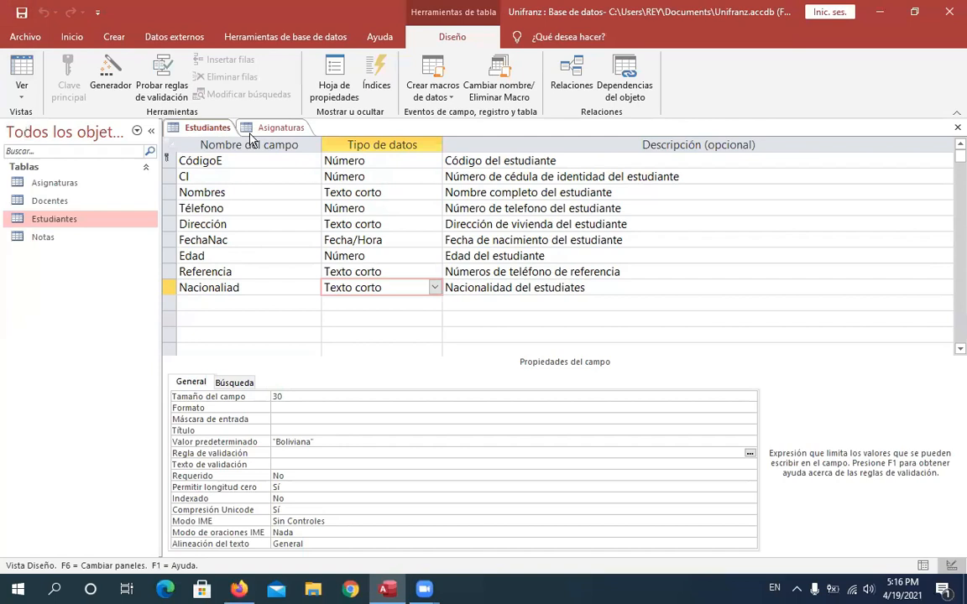
pyautogui.click(22, 71)
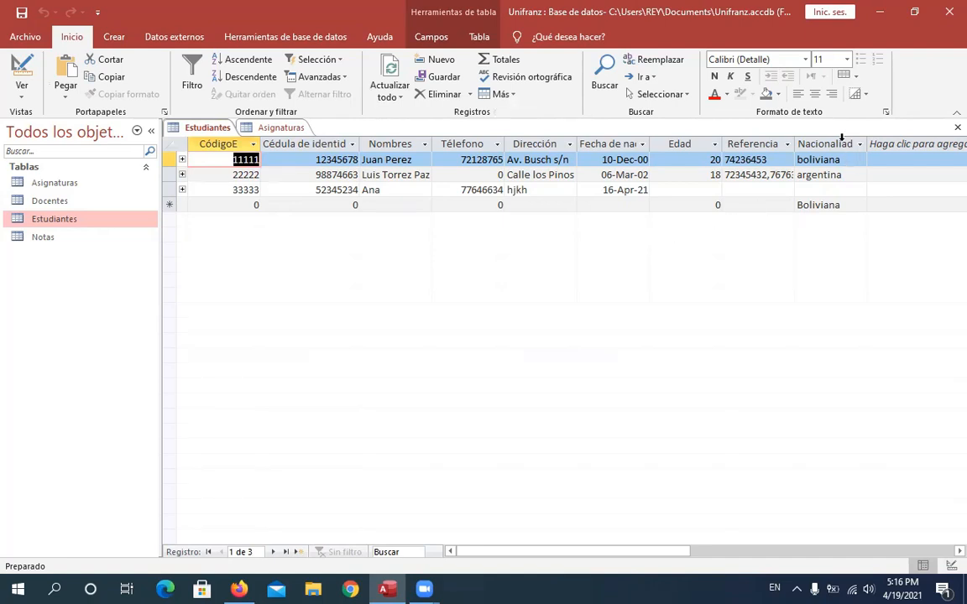
# Step: Try replacing the new record's default Nacionaliad value with Ardsfd, and cancel the entry to restore the default
pyautogui.click(848, 205)
pyautogui.press('BackSpace')
pyautogui.press('BackSpace')
pyautogui.press('BackSpace')
pyautogui.press('BackSpace')
pyautogui.press('BackSpace')
pyautogui.press('BackSpace')
pyautogui.press('BackSpace')
pyautogui.press('BackSpace')
pyautogui.press('BackSpace')
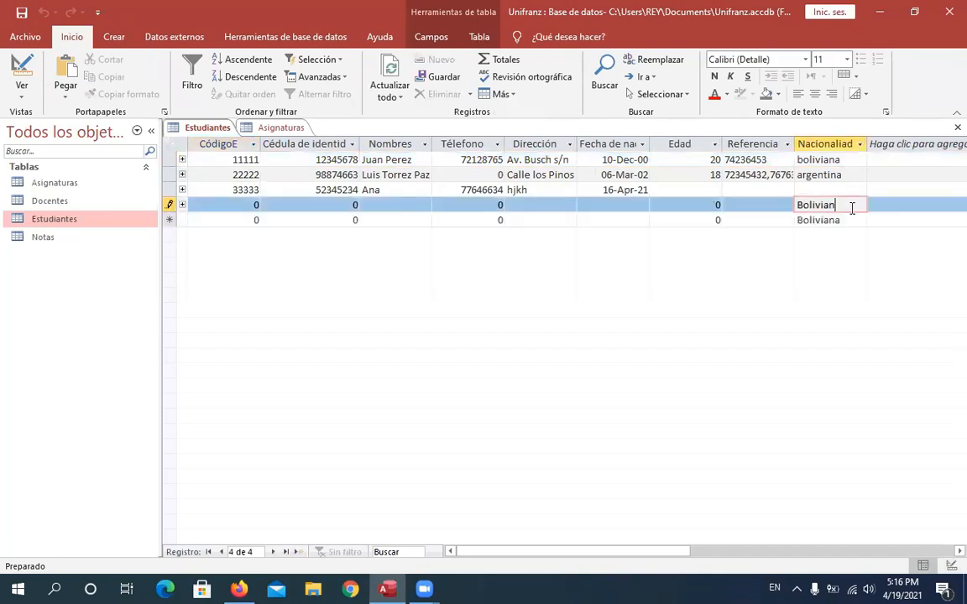
pyautogui.write('Ardsfd')
pyautogui.press('BackSpace')
pyautogui.press('BackSpace')
pyautogui.press('BackSpace')
pyautogui.press('BackSpace')
pyautogui.press('BackSpace')
pyautogui.press('BackSpace')
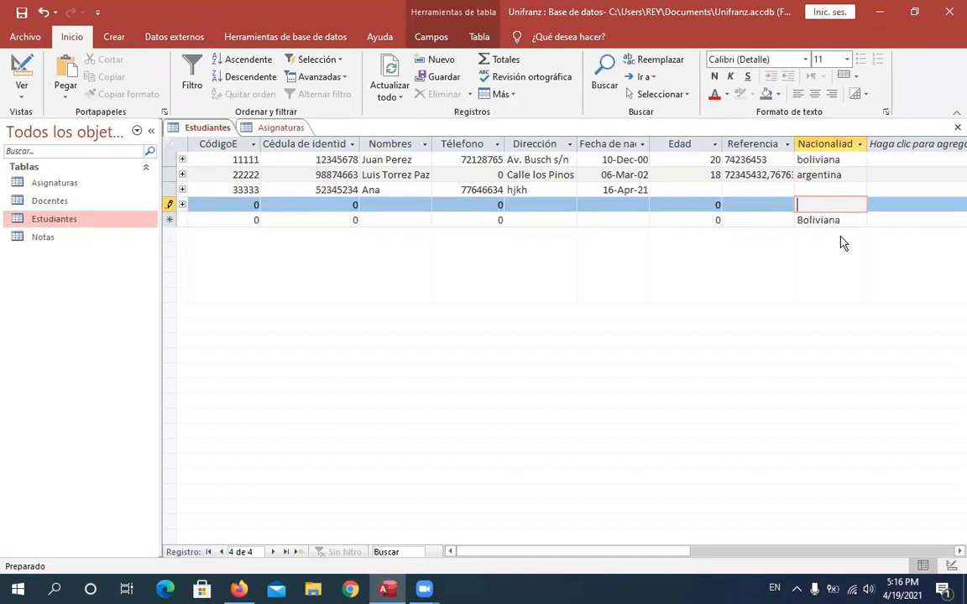
pyautogui.press('Escape')
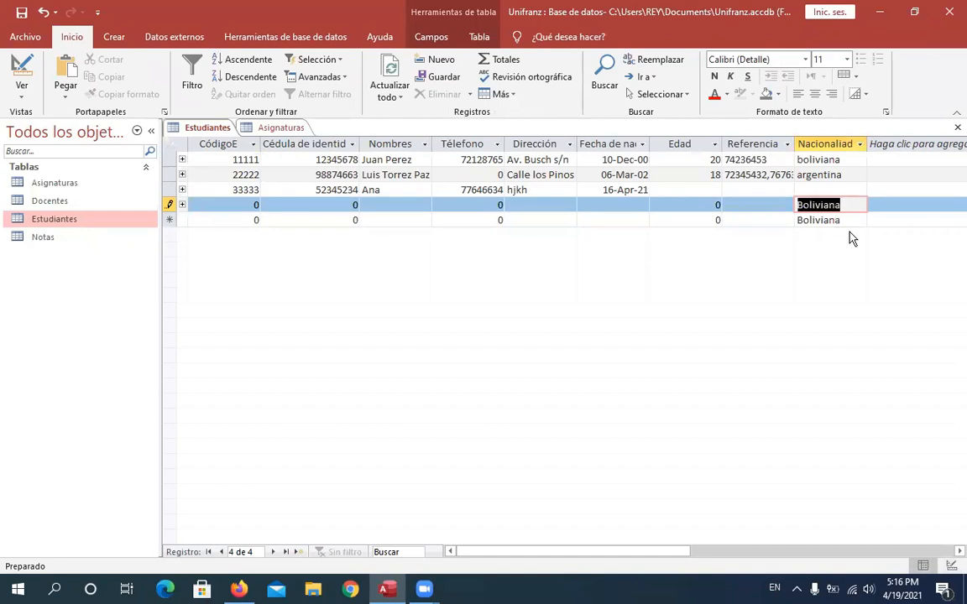
# Step: Review the Nacionaliad field's default value and validation rule (Regla de validación) in design view and check the records in datasheet view
pyautogui.click(22, 71)
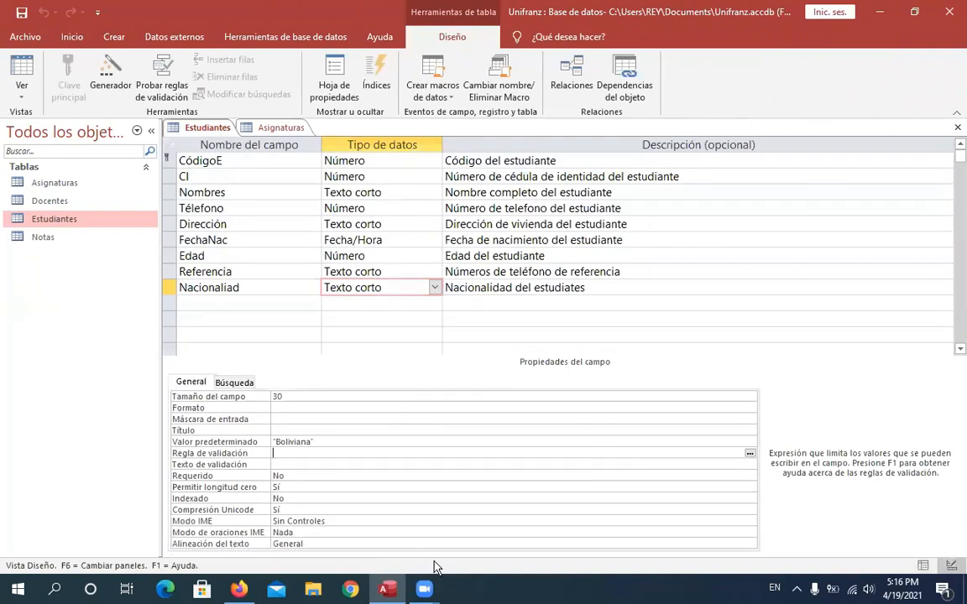
pyautogui.click(333, 440)
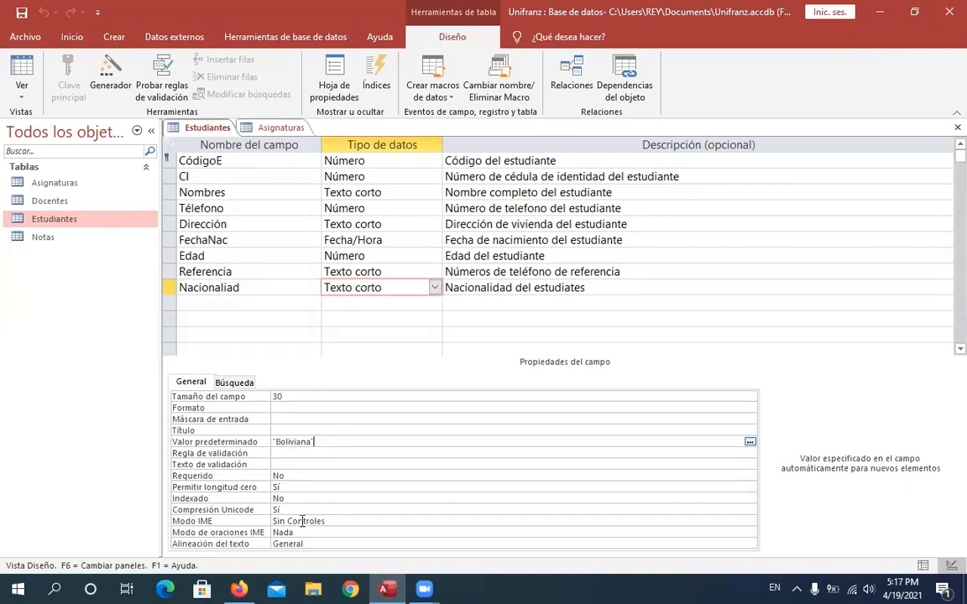
pyautogui.click(310, 453)
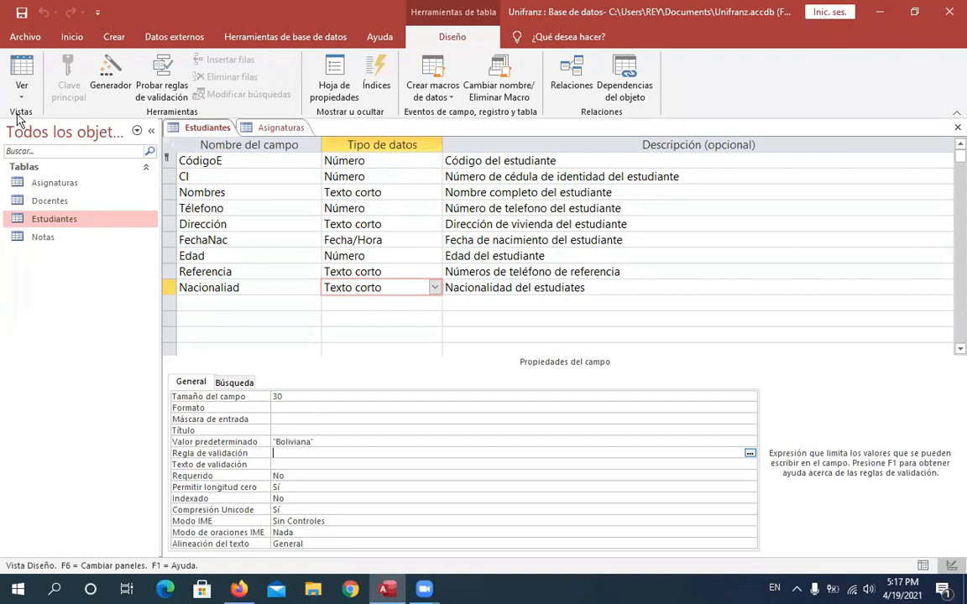
pyautogui.click(13, 73)
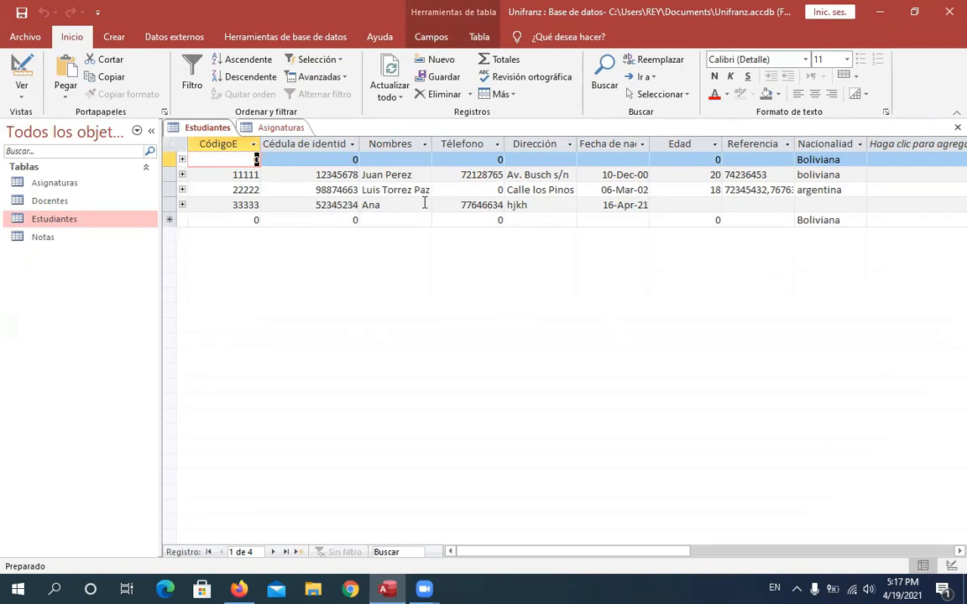
pyautogui.click(18, 74)
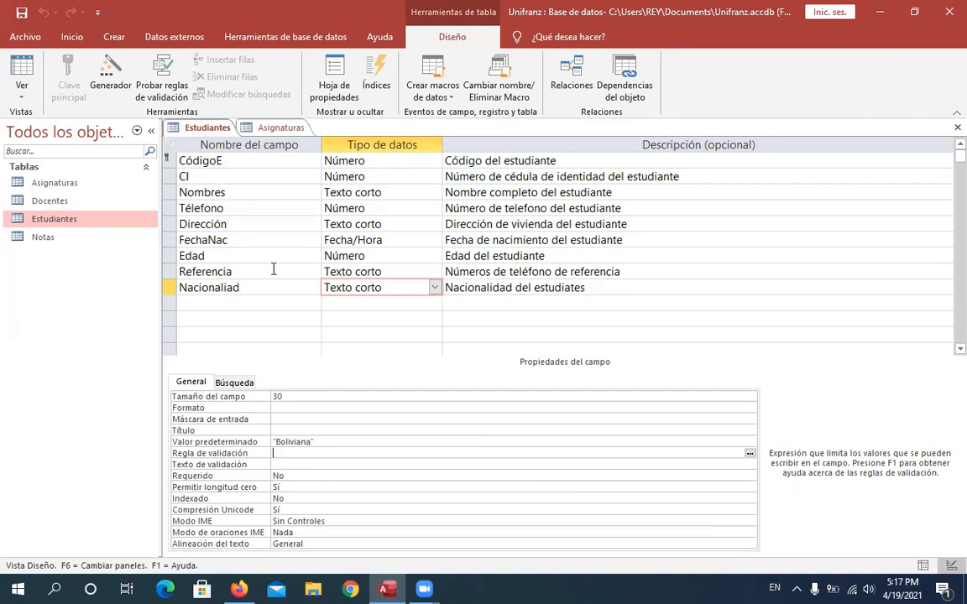
# Step: Enter the validation rule (Regla de validación) >18 for the Edad field
pyautogui.click(327, 256)
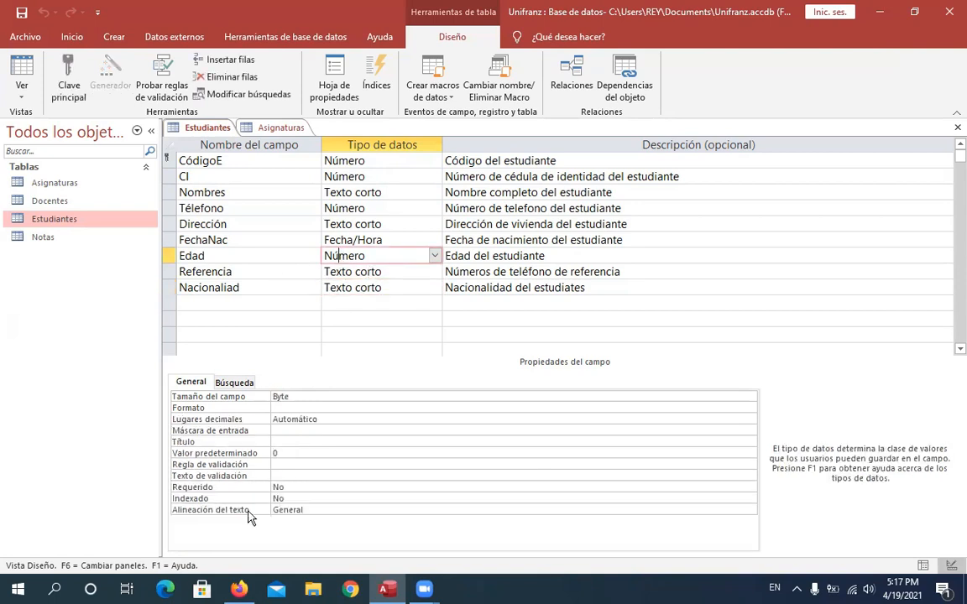
pyautogui.click(290, 464)
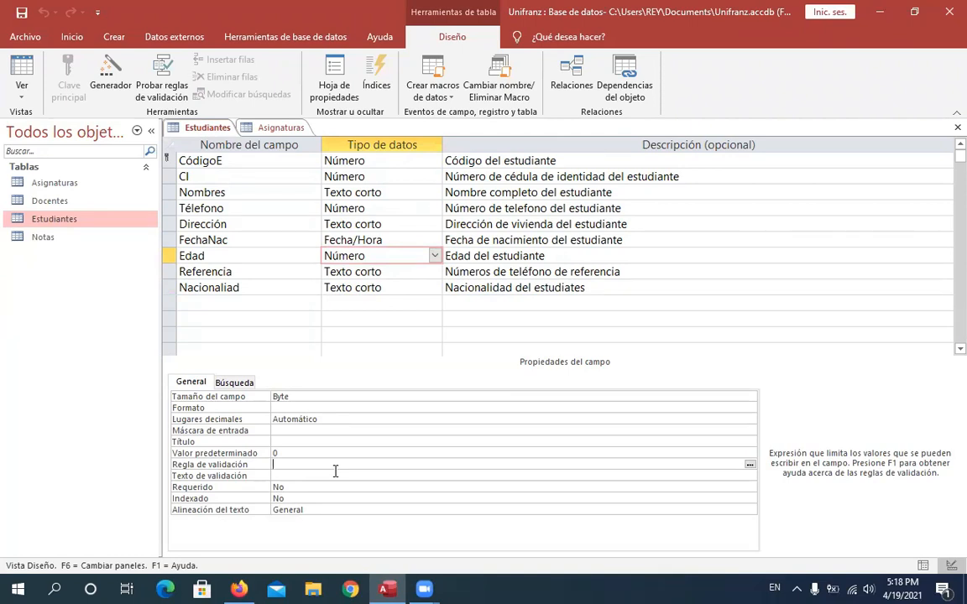
pyautogui.write('>')
pyautogui.write('20')
pyautogui.press('BackSpace')
pyautogui.press('BackSpace')
pyautogui.write('18')
pyautogui.click(314, 475)
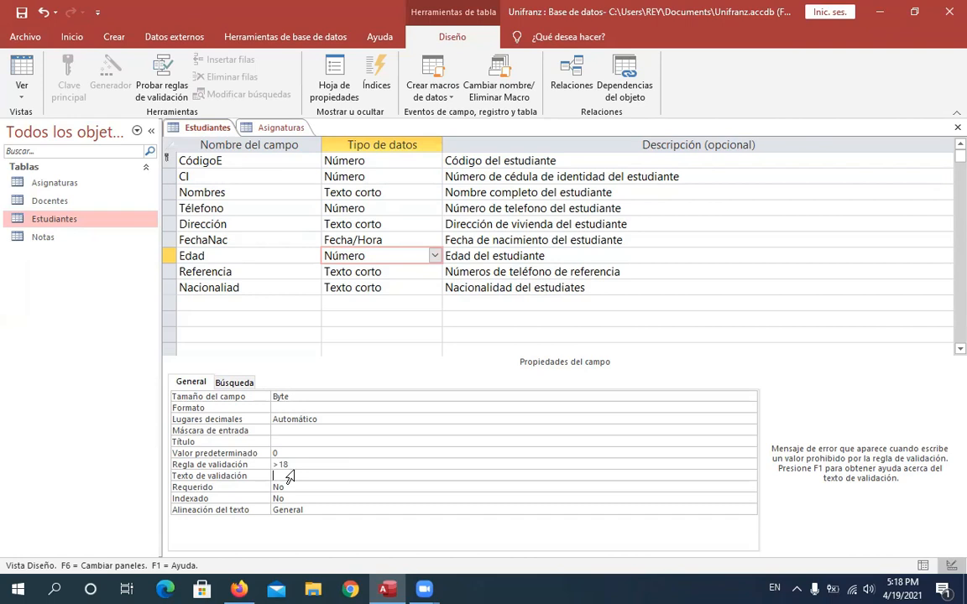
# Step: Open a blank Notepad document
pyautogui.press('super+r')
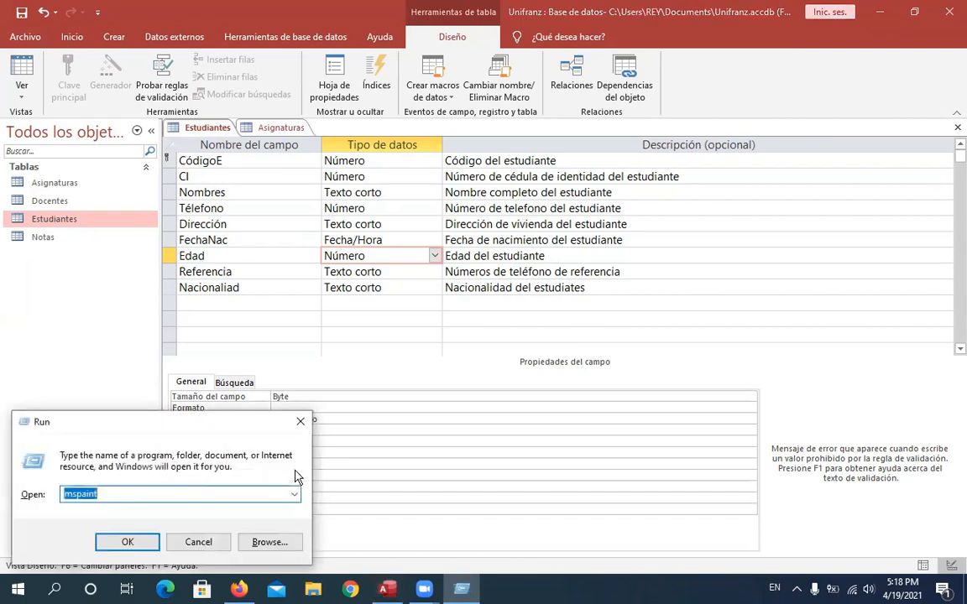
pyautogui.write('note')
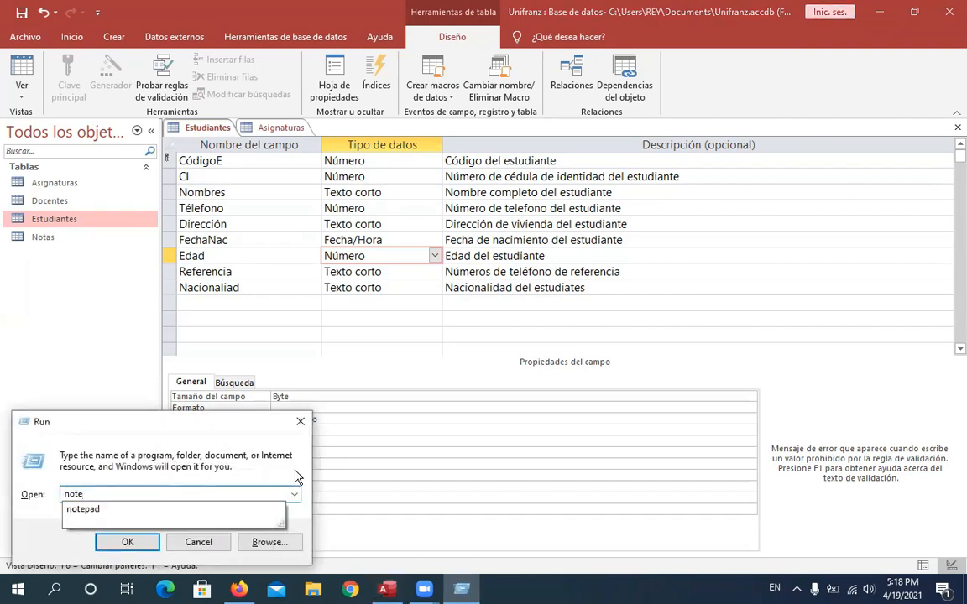
pyautogui.press('Down')
pyautogui.press('Return')
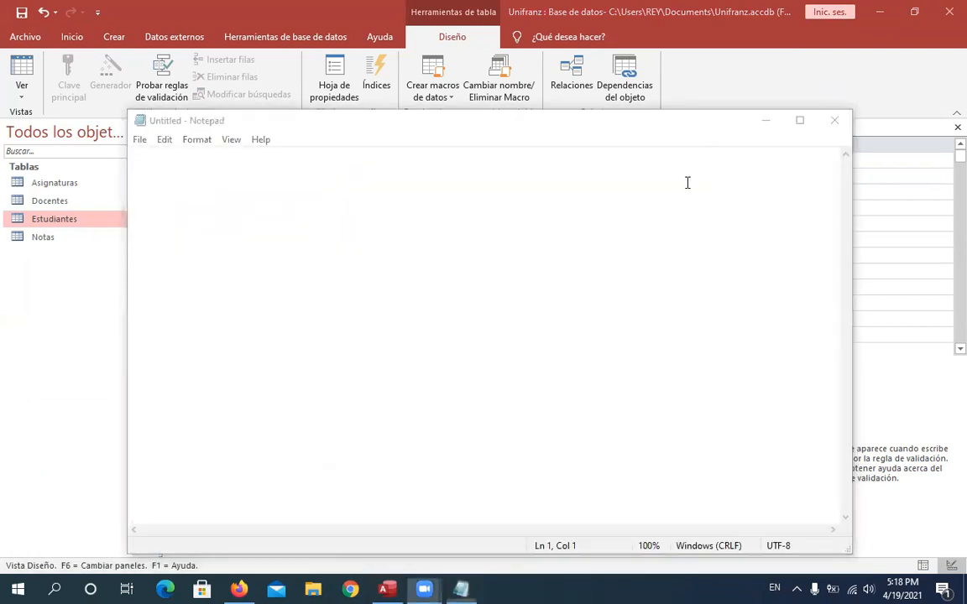
# Step: List the comparison operators >, <, >=, <=, <> and = on separate lines in Notepad and return to Access
pyautogui.write('>')
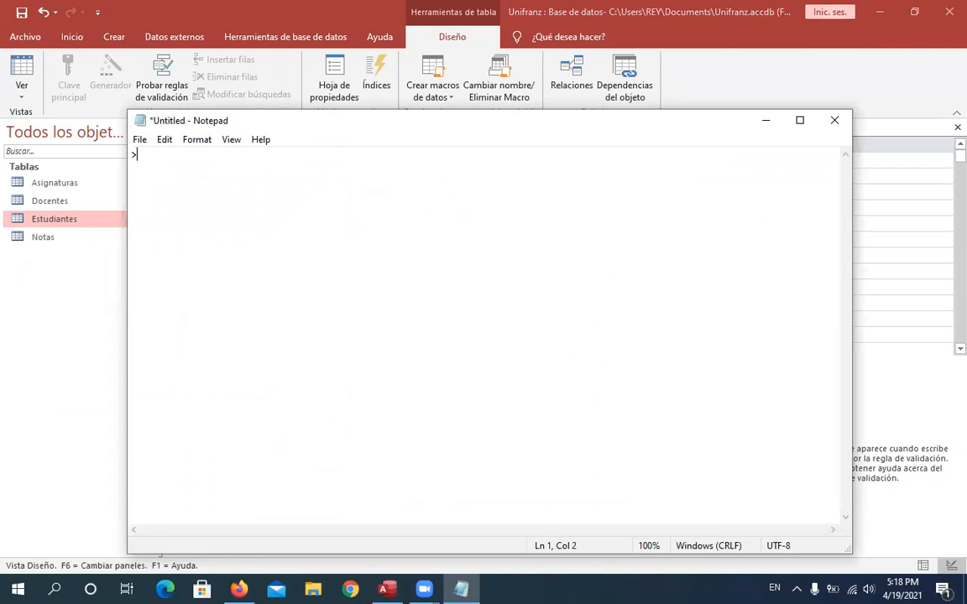
pyautogui.press('Return')
pyautogui.write('<')
pyautogui.press('Return')
pyautogui.write('>=')
pyautogui.press('Return')
pyautogui.write('<=')
pyautogui.press('Return')
pyautogui.write('<>')
pyautogui.press('Return')
pyautogui.write('=')
pyautogui.hotkey('alt', 'Tab')
pyautogui.hotkey('alt', 'Tab')
pyautogui.hotkey('alt', 'Tab')
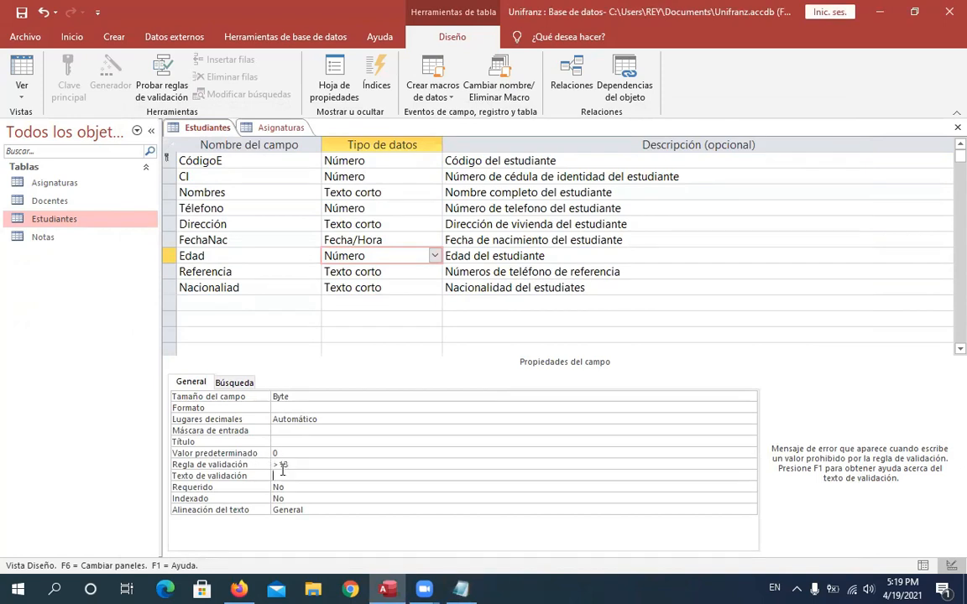
# Step: Change the Edad field's validation rule to >17
pyautogui.click(276, 464)
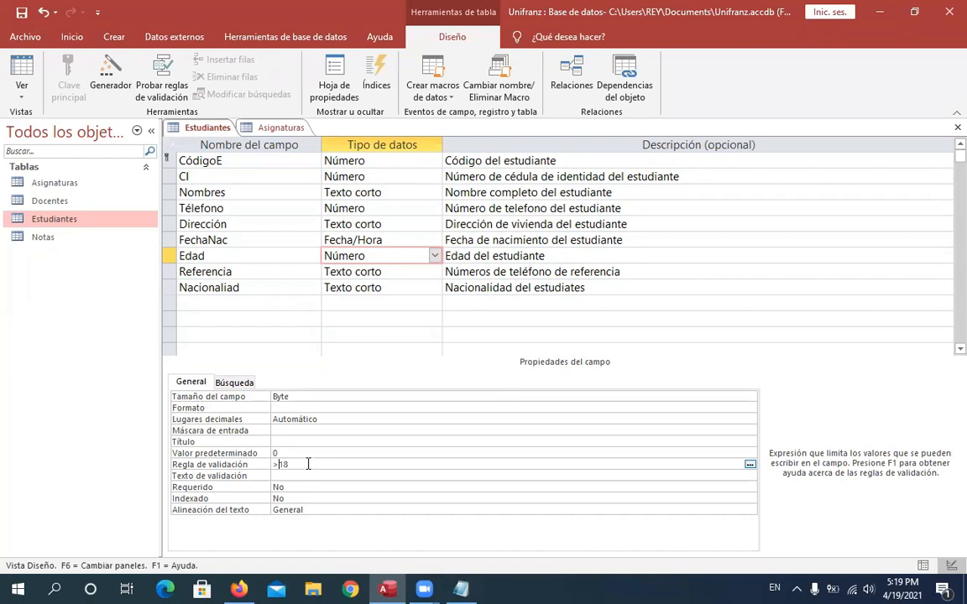
pyautogui.write('=')
pyautogui.press('BackSpace')
pyautogui.press('Right')
pyautogui.press('BackSpace')
pyautogui.write('7')
pyautogui.click(279, 475)
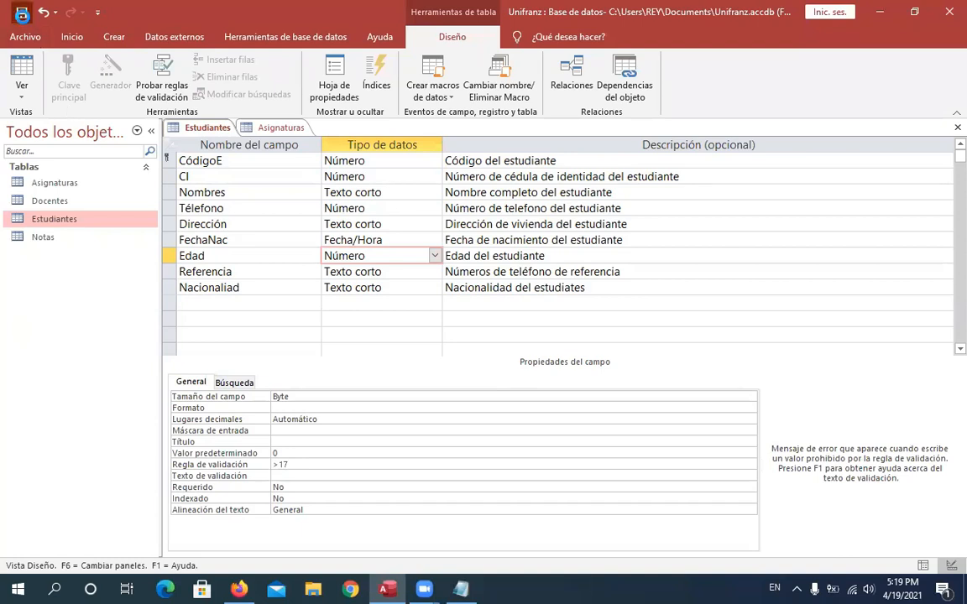
# Step: Save the Estudiantes table, agreeing to test the existing data against the new rule and keep the rule
pyautogui.click(22, 12)
pyautogui.click(410, 341)
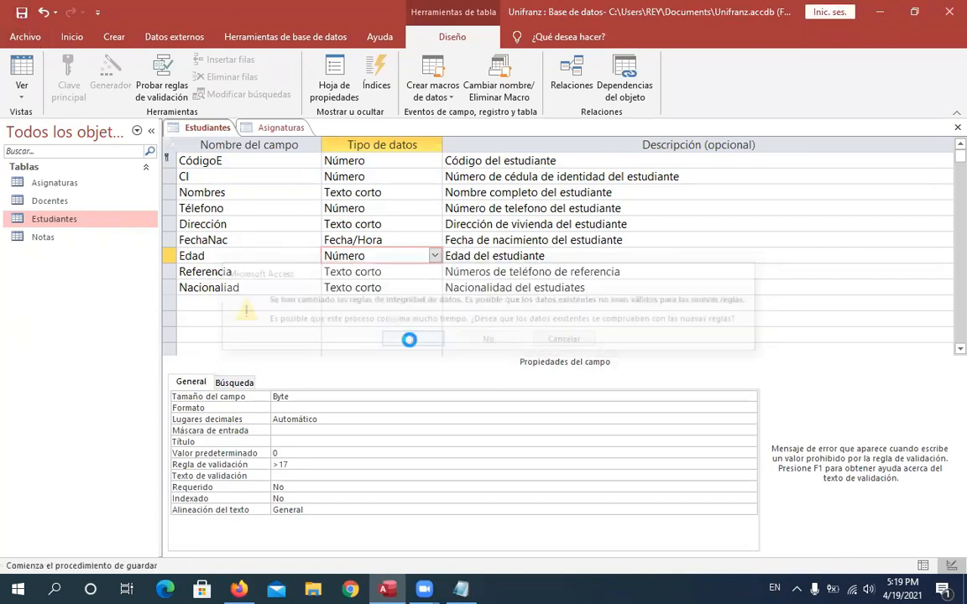
pyautogui.click(412, 353)
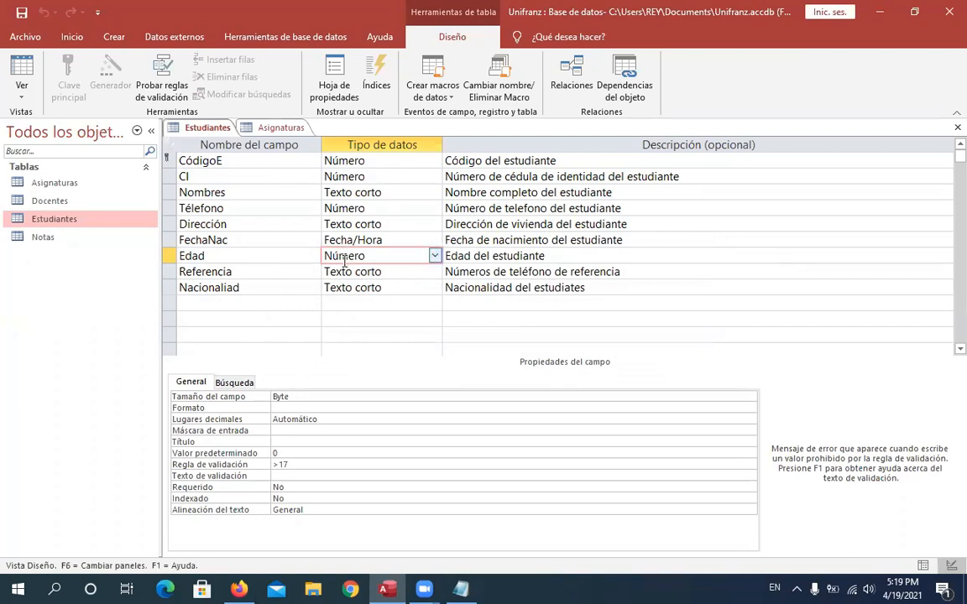
# Step: Show the Estudiantes records in datasheet view, try to enter 12 as the last record's Edad, and dismiss the validation warning
pyautogui.click(13, 66)
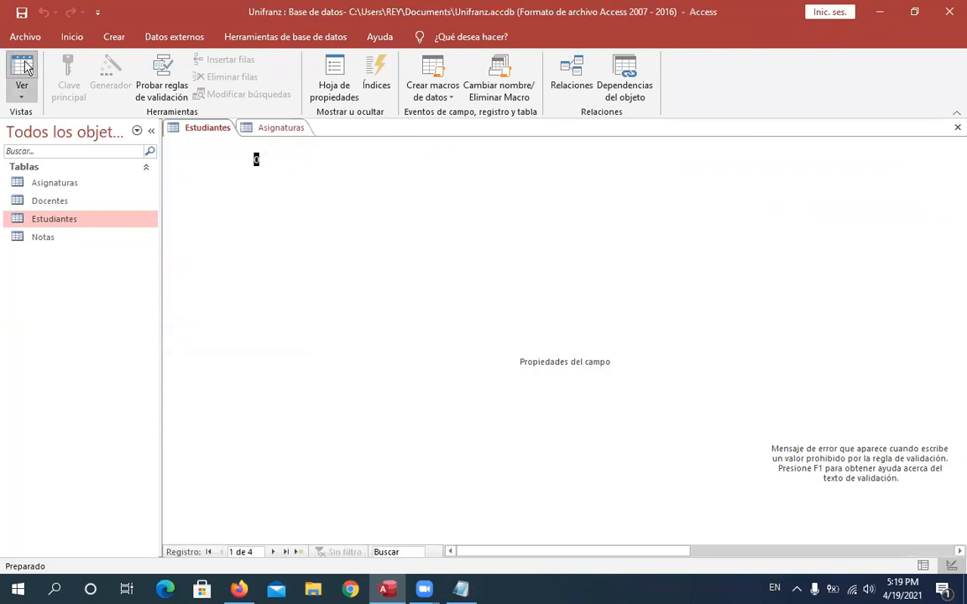
pyautogui.click(715, 204)
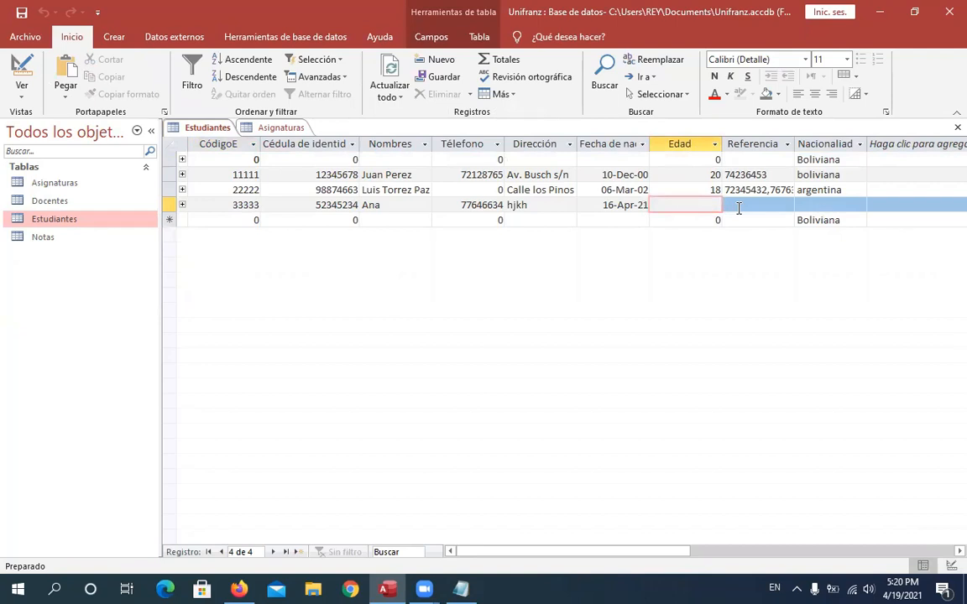
pyautogui.write('12')
pyautogui.click(738, 216)
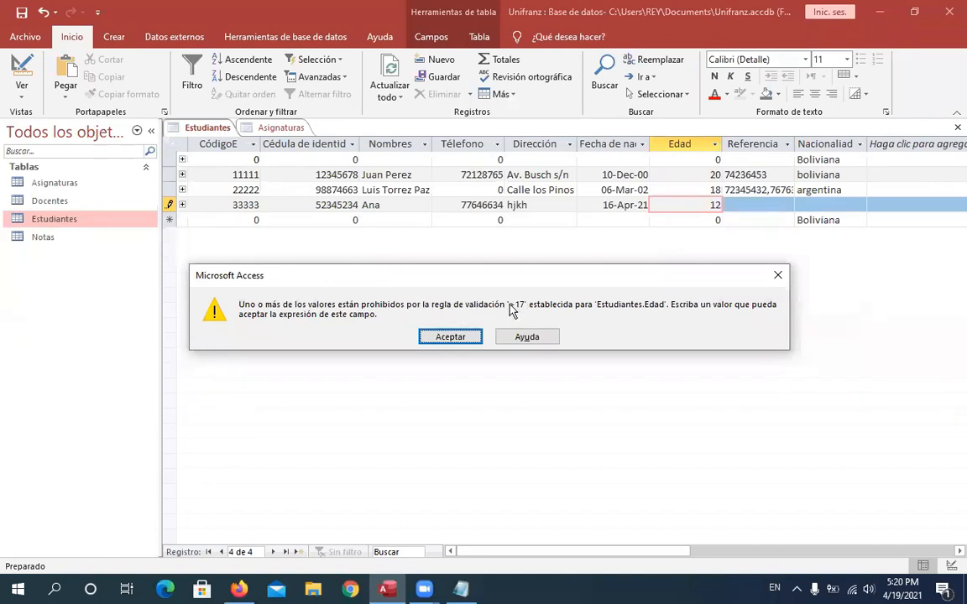
pyautogui.click(460, 337)
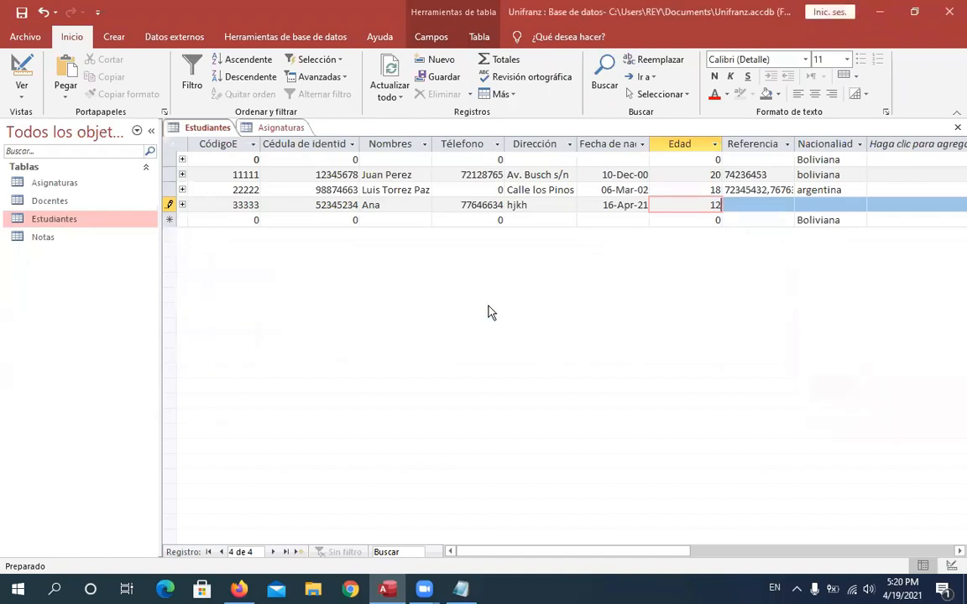
# Step: Change the last record's Edad entry to 18 and commit it
pyautogui.press('BackSpace')
pyautogui.write('7')
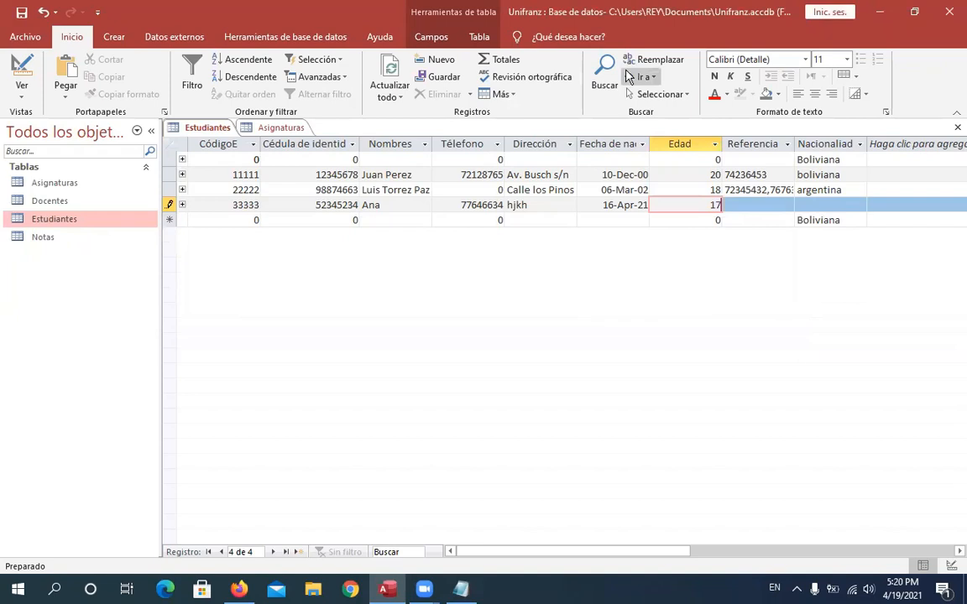
pyautogui.press('BackSpace')
pyautogui.write('8')
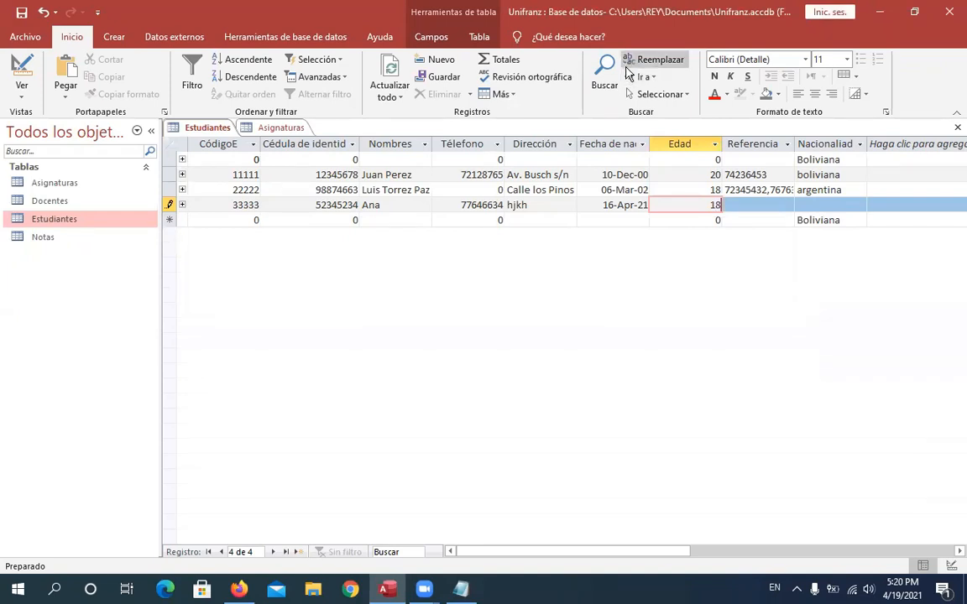
pyautogui.press('Tab')
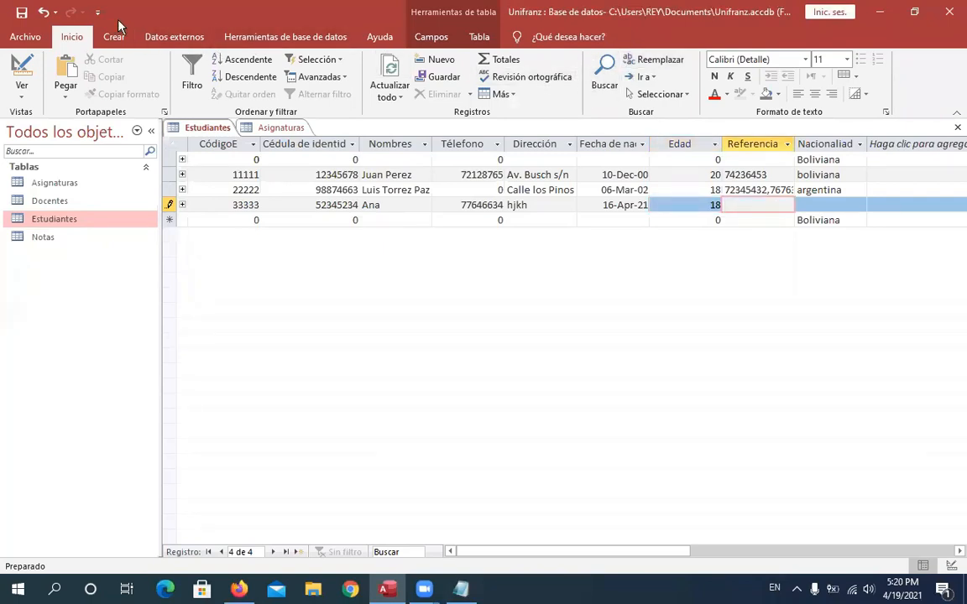
# Step: Return the Estudiantes table to design view and set the Edad field's validation text to "Solo n[umeros mayores a 17"
pyautogui.click(22, 66)
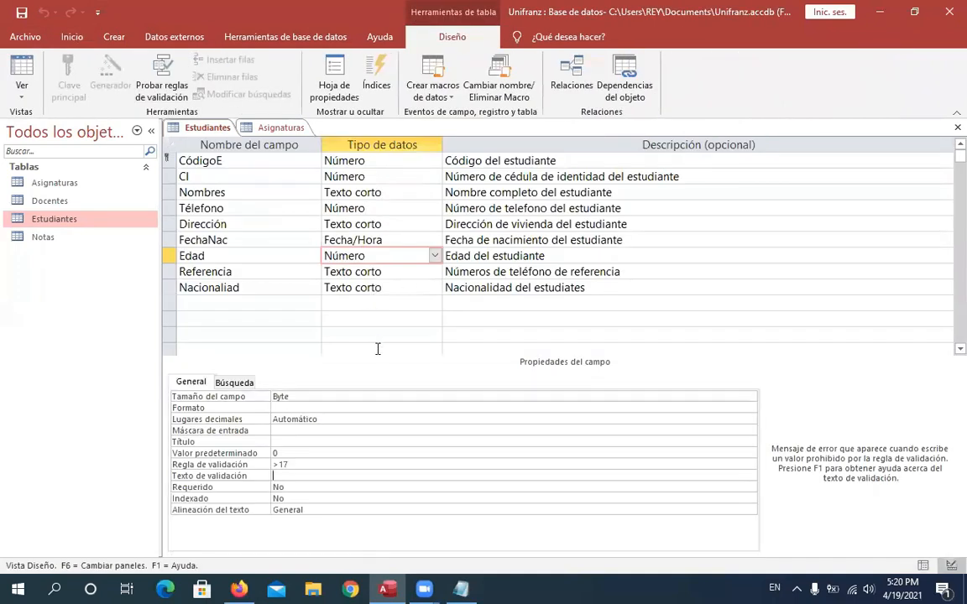
pyautogui.click(307, 455)
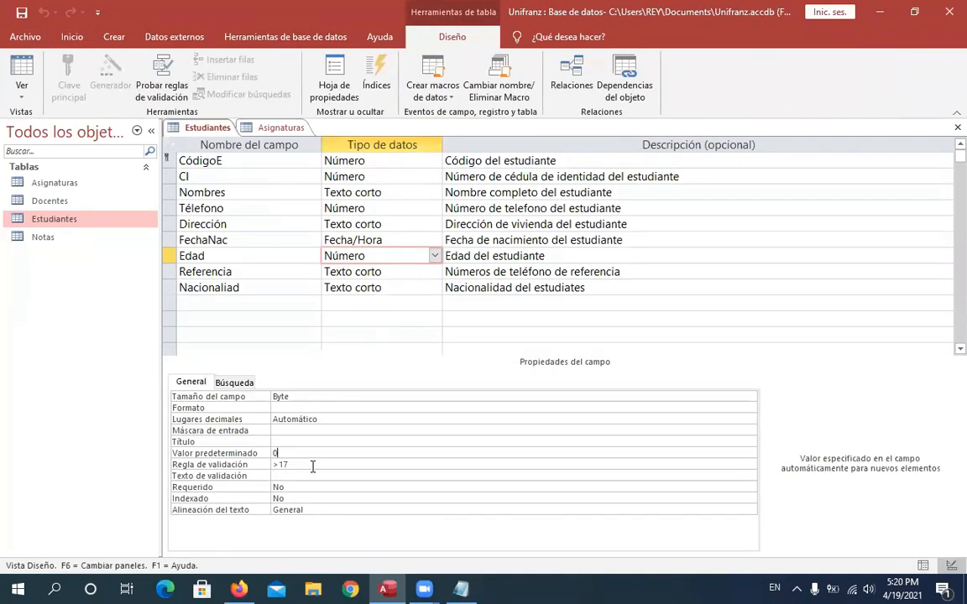
pyautogui.click(312, 465)
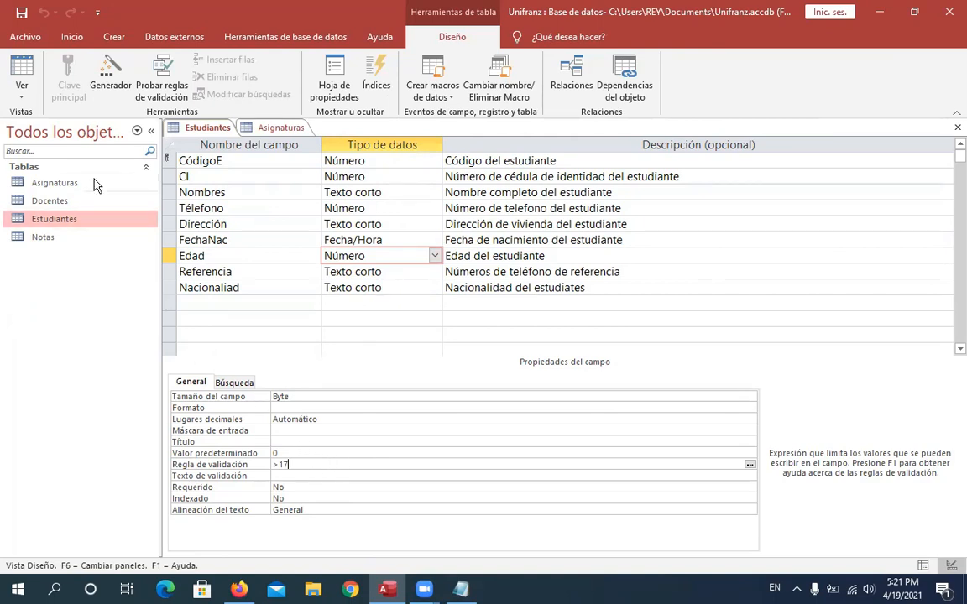
pyautogui.click(337, 476)
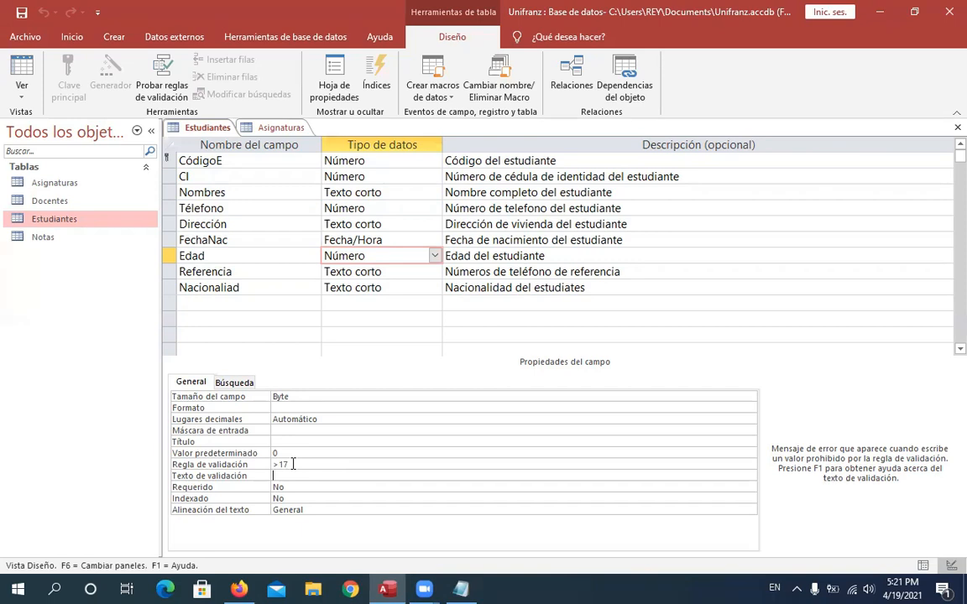
pyautogui.write('Sp')
pyautogui.write('lo núme')
pyautogui.write('ros m')
pyautogui.write('ayores a 17')
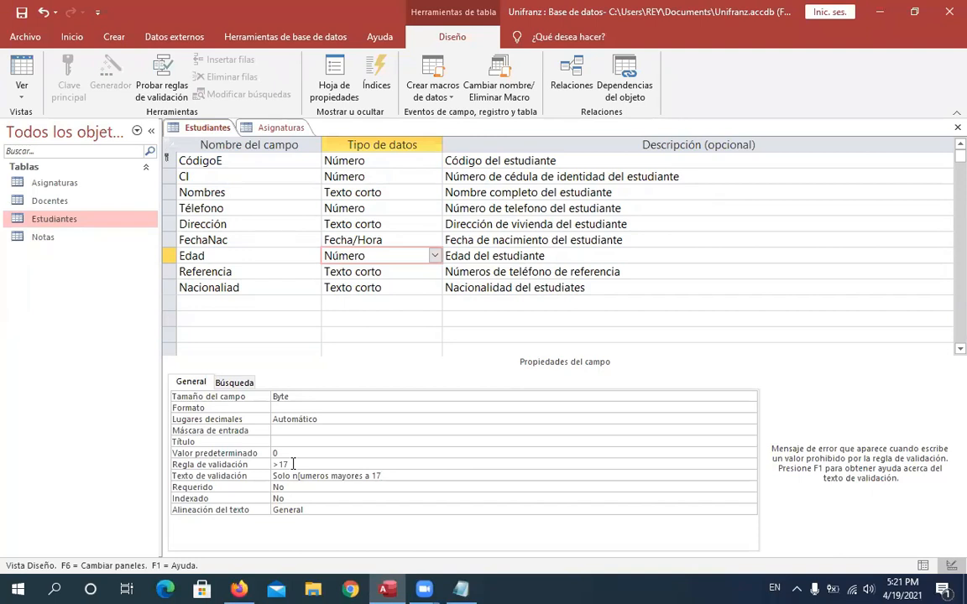
# Step: Save the Estudiantes table design and show its records in datasheet view
pyautogui.click(357, 486)
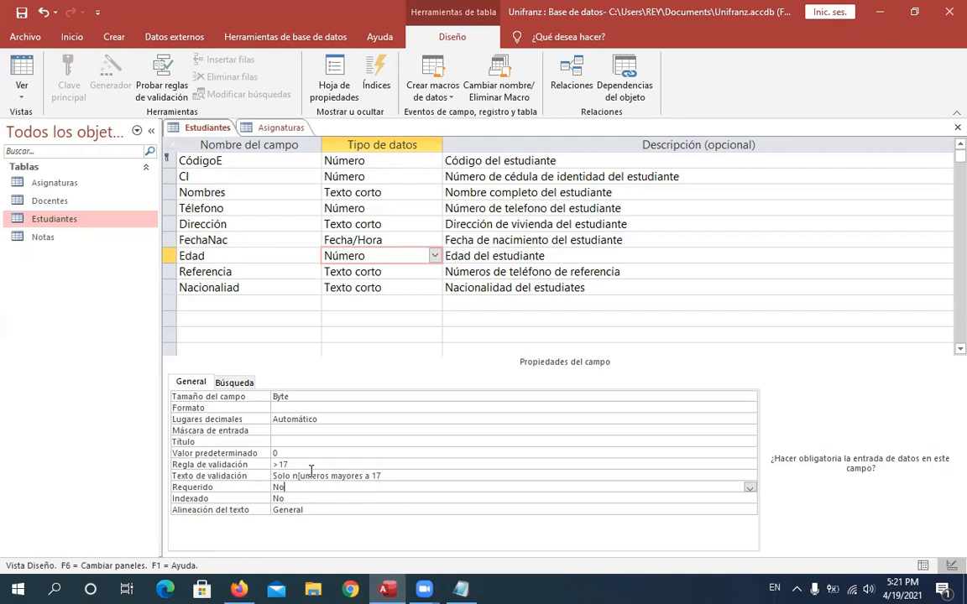
pyautogui.click(21, 14)
pyautogui.click(22, 67)
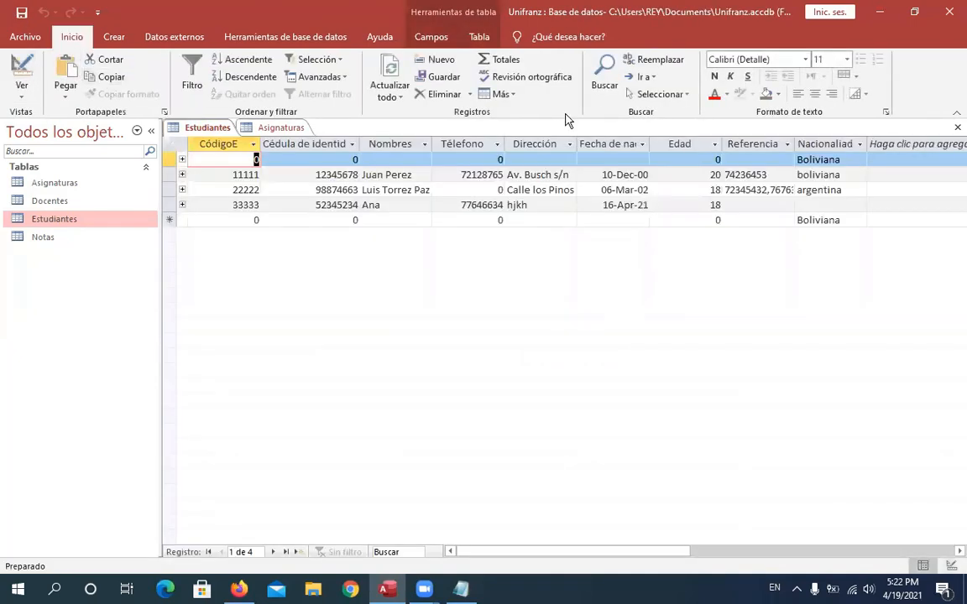
# Step: Try to replace the last record's Edad with 12 to test the custom validation text, and dismiss the message
pyautogui.moveTo(710, 204); pyautogui.dragTo(736, 211)
pyautogui.press('BackSpace')
pyautogui.write('12')
pyautogui.press('Return')
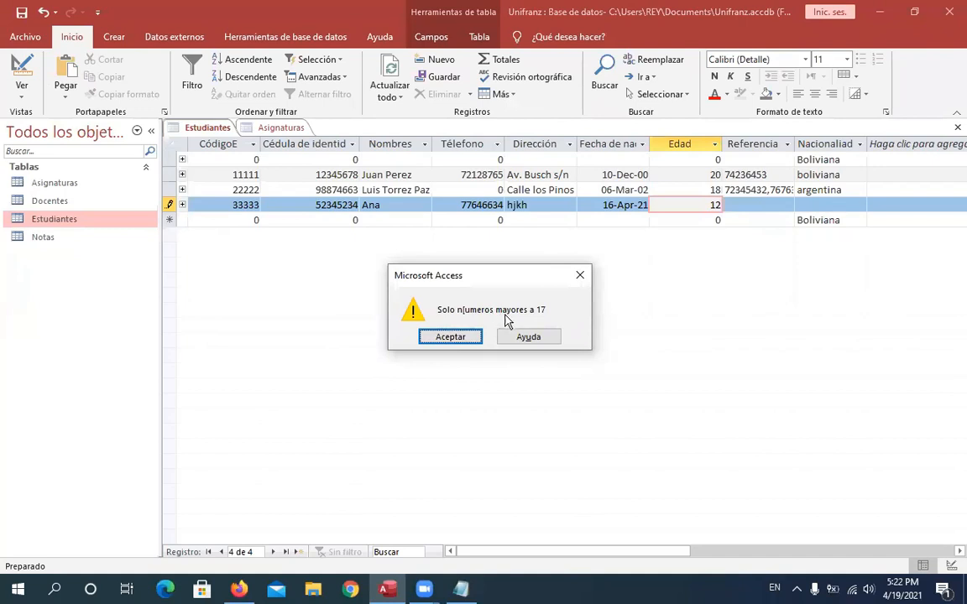
pyautogui.click(460, 340)
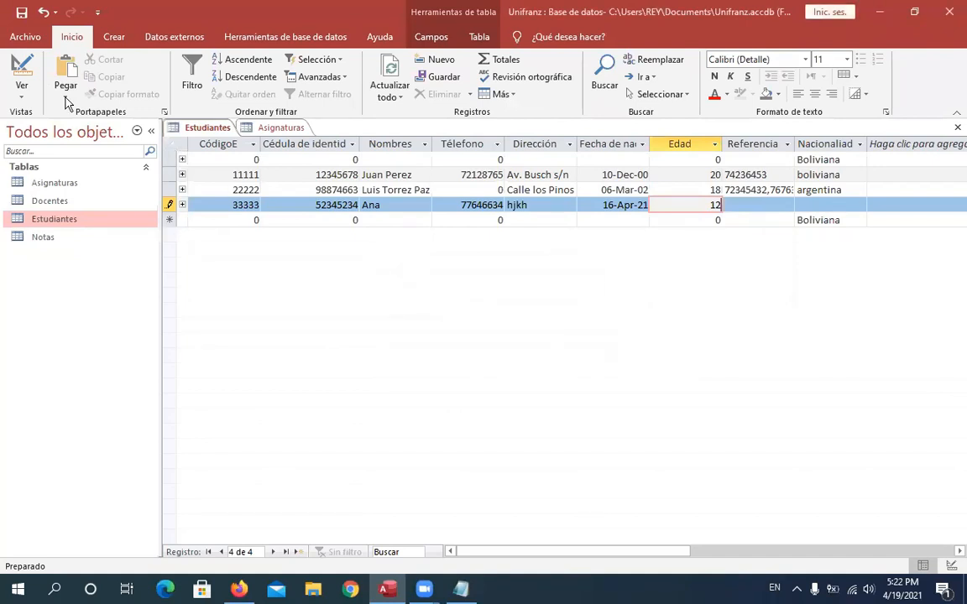
# Step: Clear the repeated validation messages and set the last record's Edad to 20
pyautogui.click(25, 64)
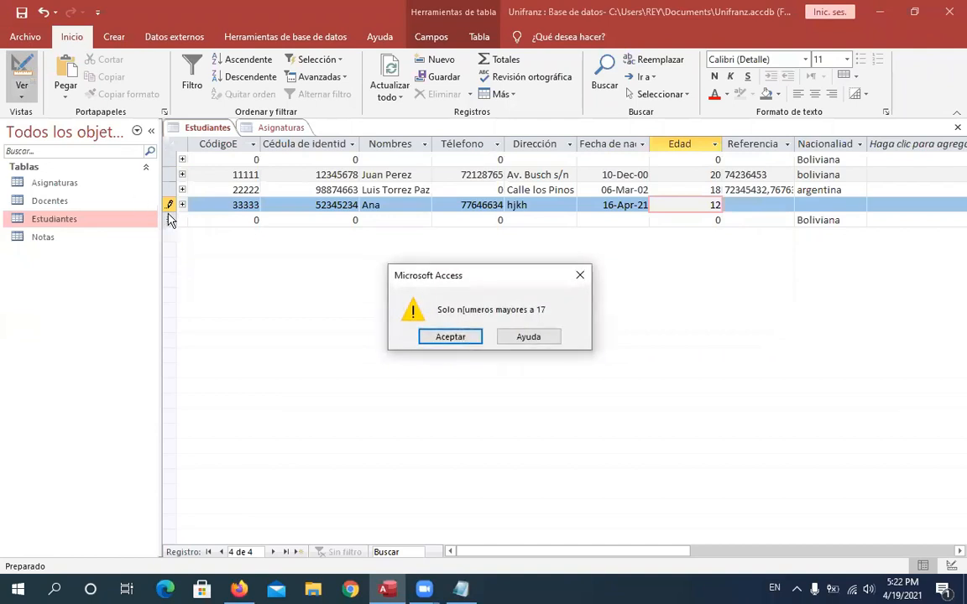
pyautogui.click(529, 337)
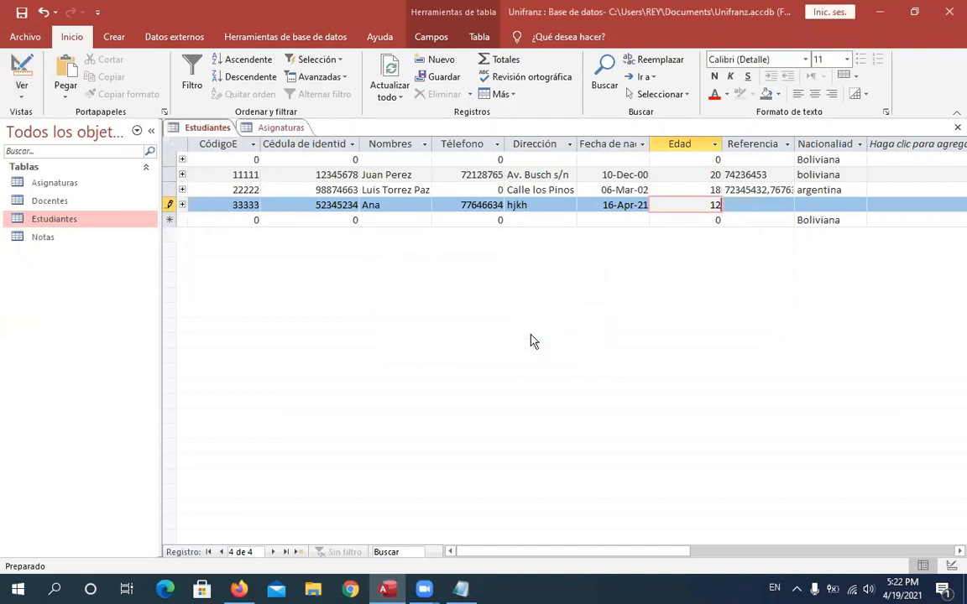
pyautogui.click(16, 77)
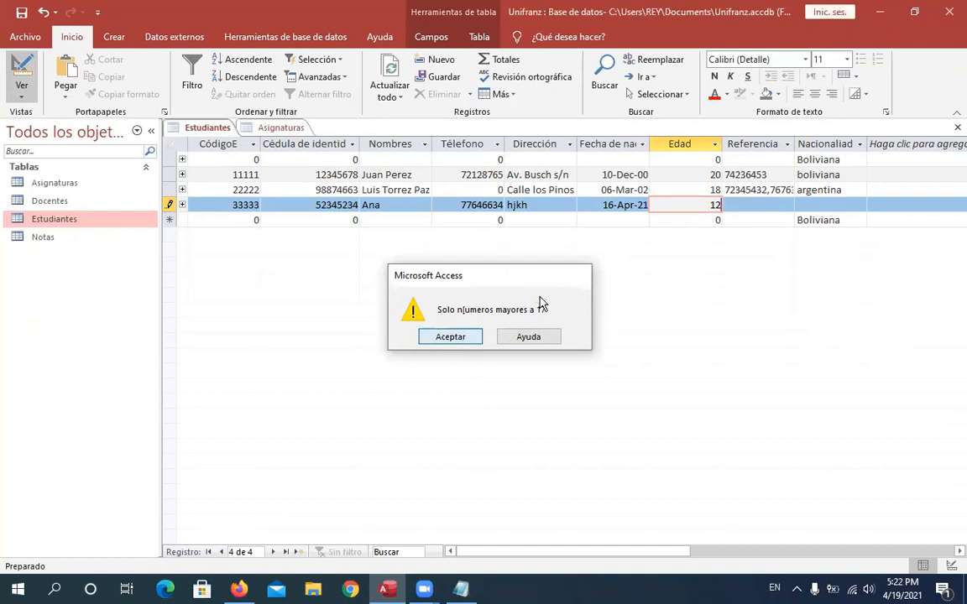
pyautogui.press('Return')
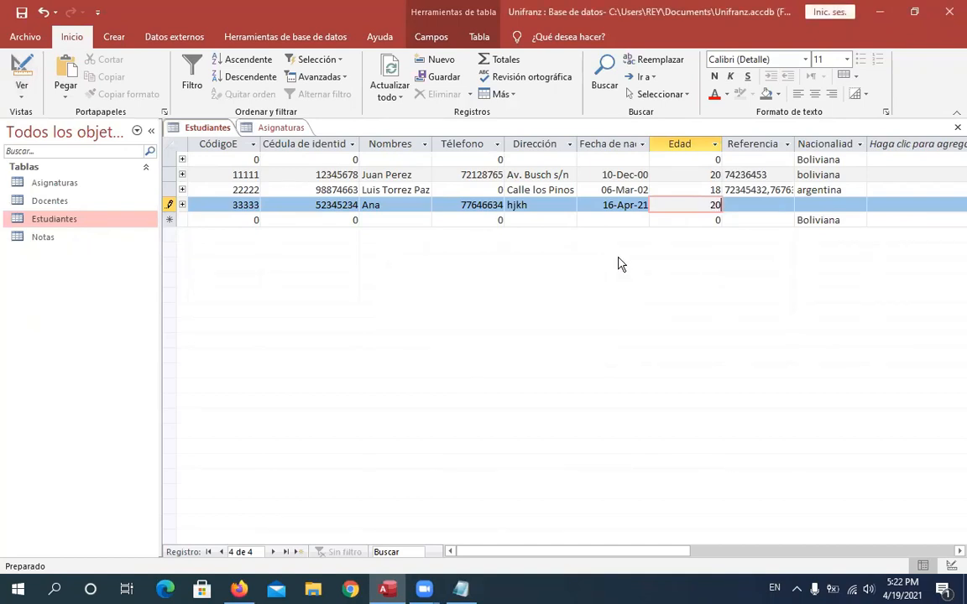
pyautogui.press('Tab')
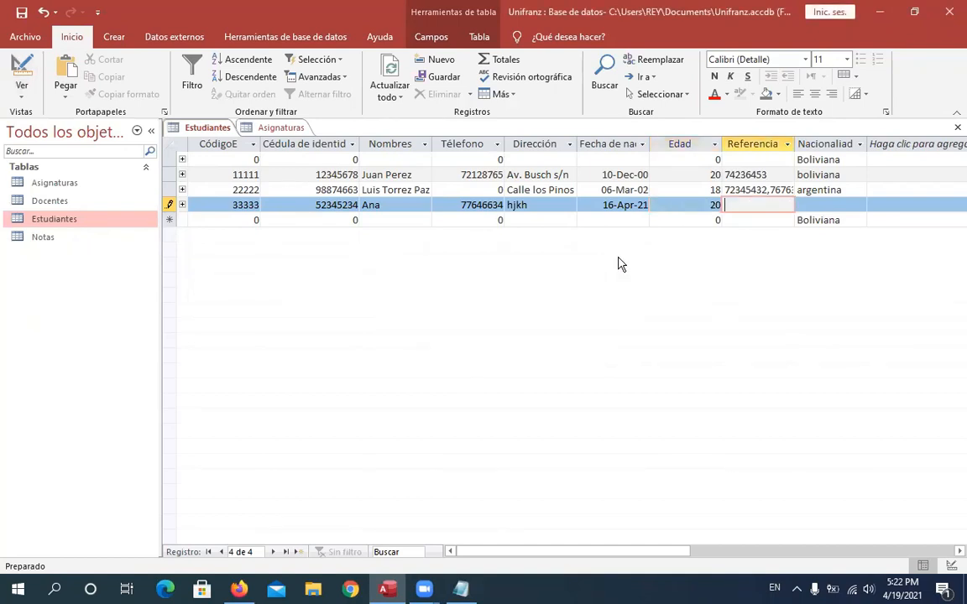
# Step: Examine the validation text and Requerido property of Edad and the CódigoE field's properties in design view, then check the records in the datasheet
pyautogui.click(23, 67)
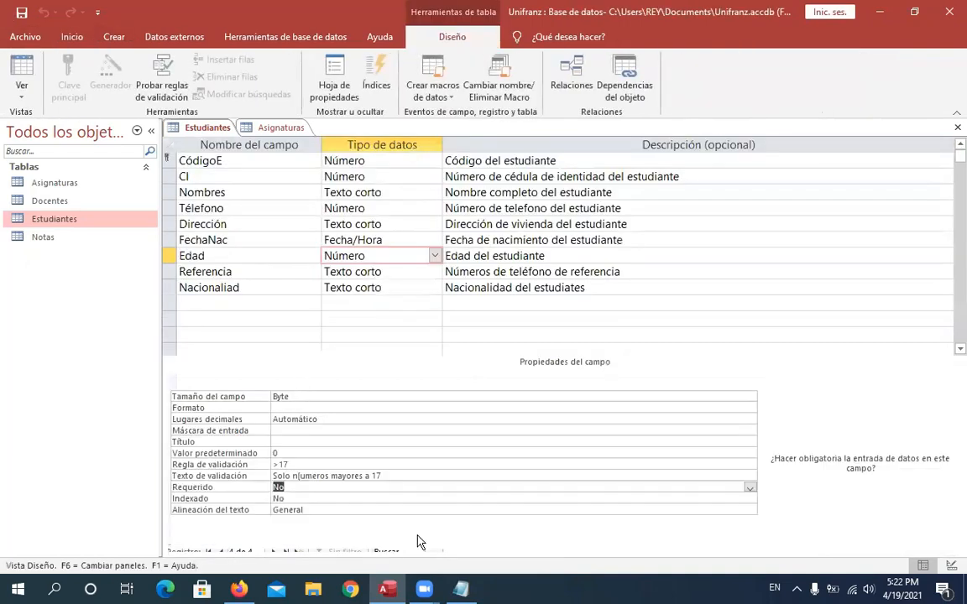
pyautogui.click(304, 476)
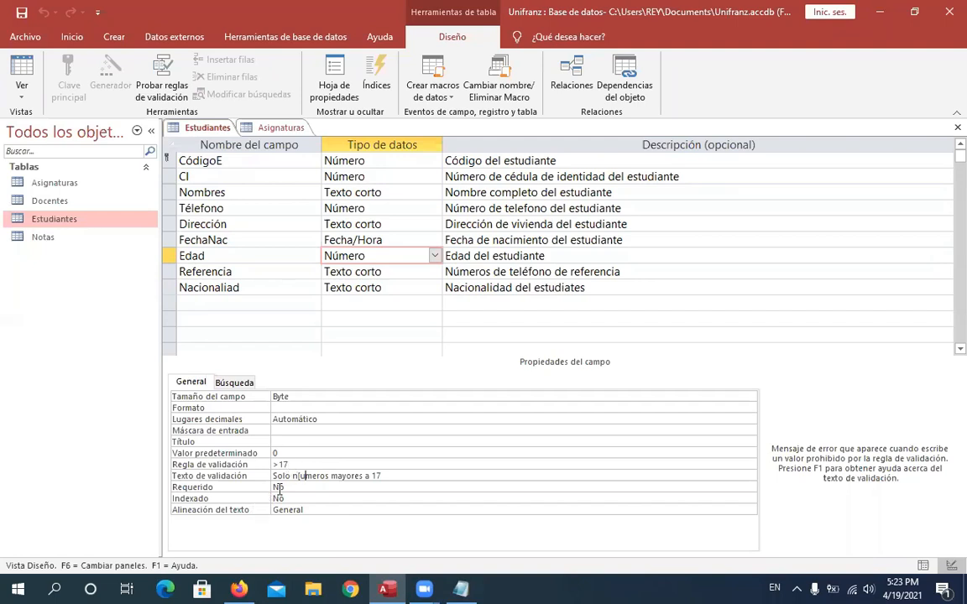
pyautogui.click(284, 486)
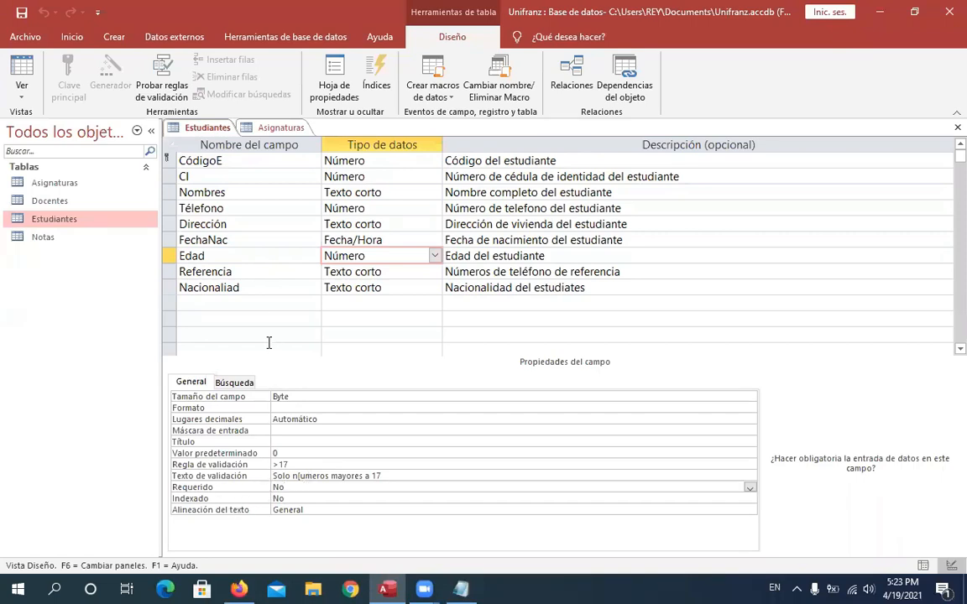
pyautogui.press('F6')
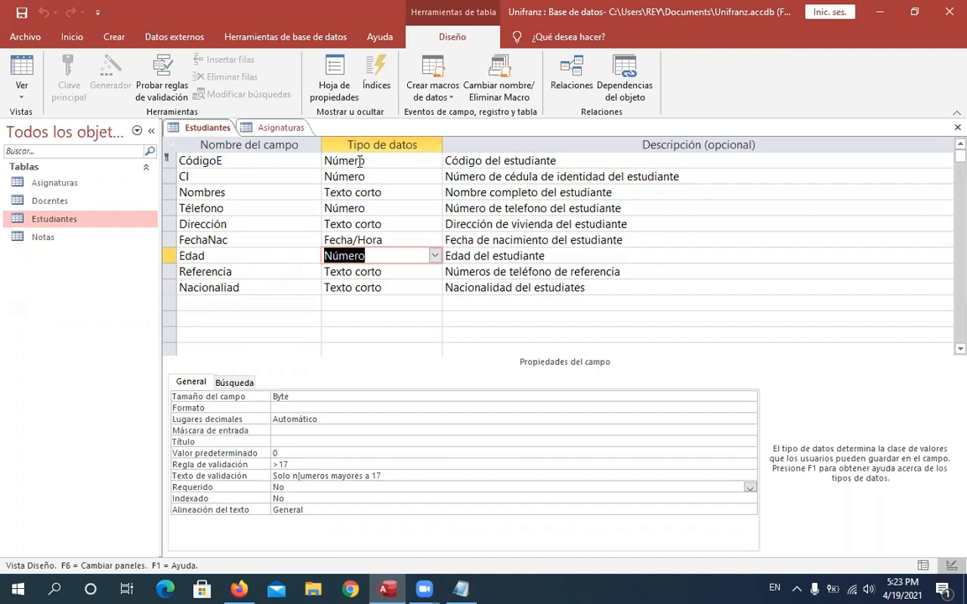
pyautogui.click(360, 160)
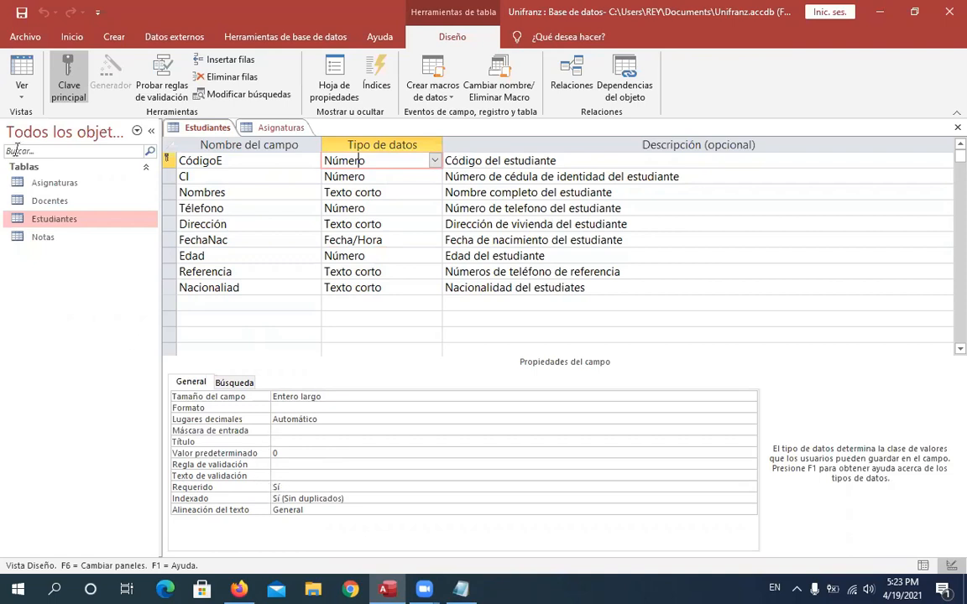
pyautogui.click(14, 83)
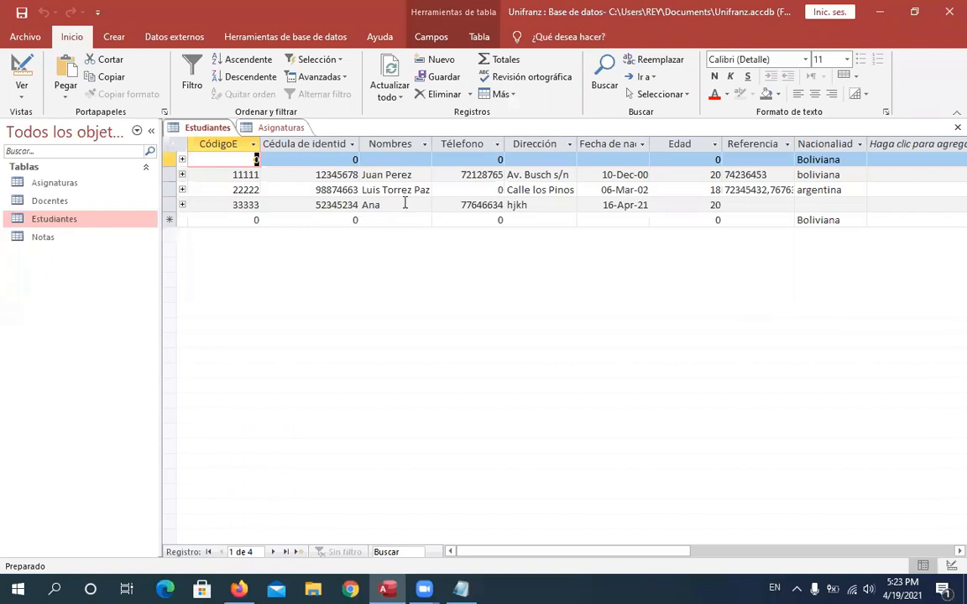
# Step: Return to the table design and set the Nombres field's Requerido property to Sí
pyautogui.click(20, 69)
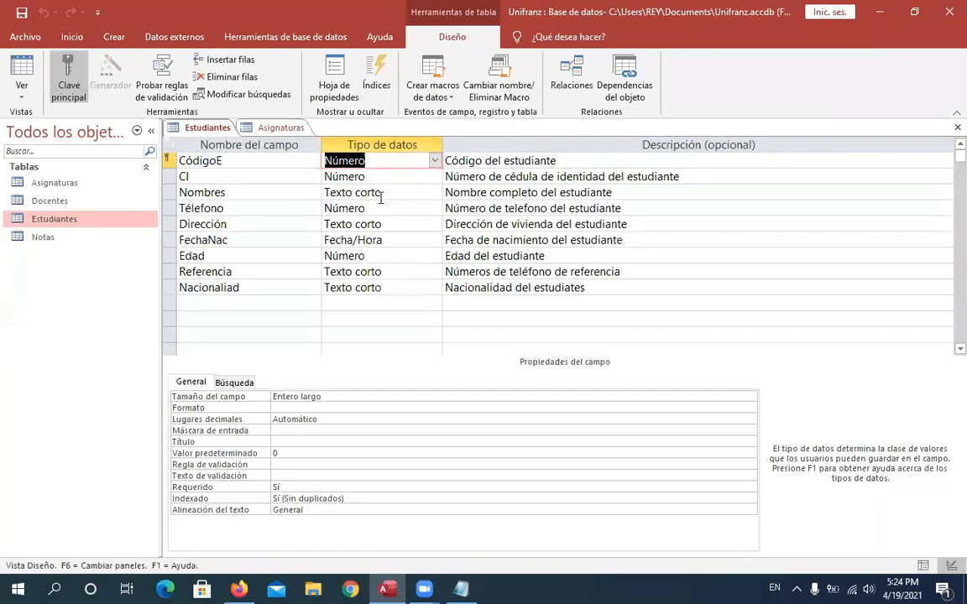
pyautogui.click(381, 194)
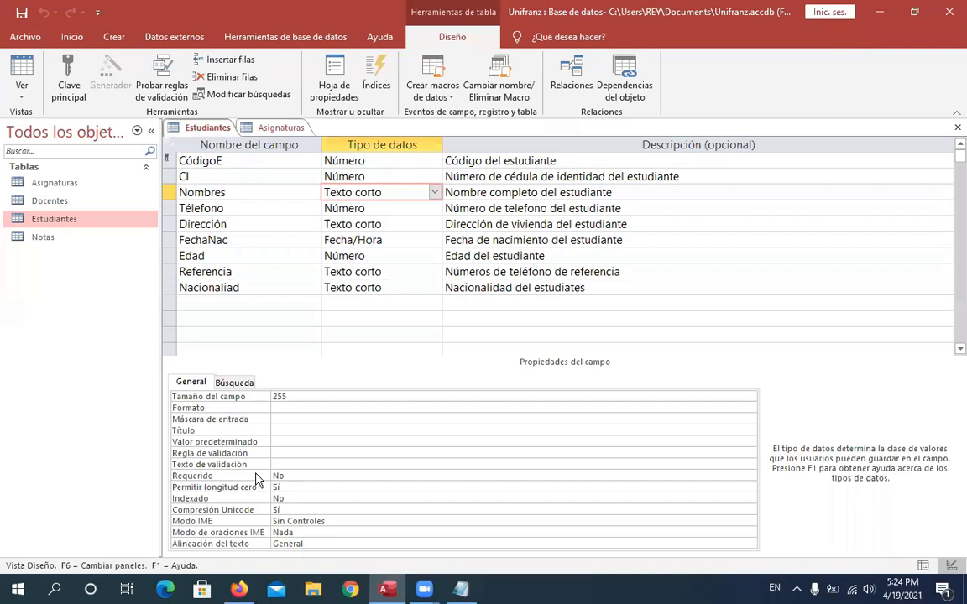
pyautogui.click(284, 475)
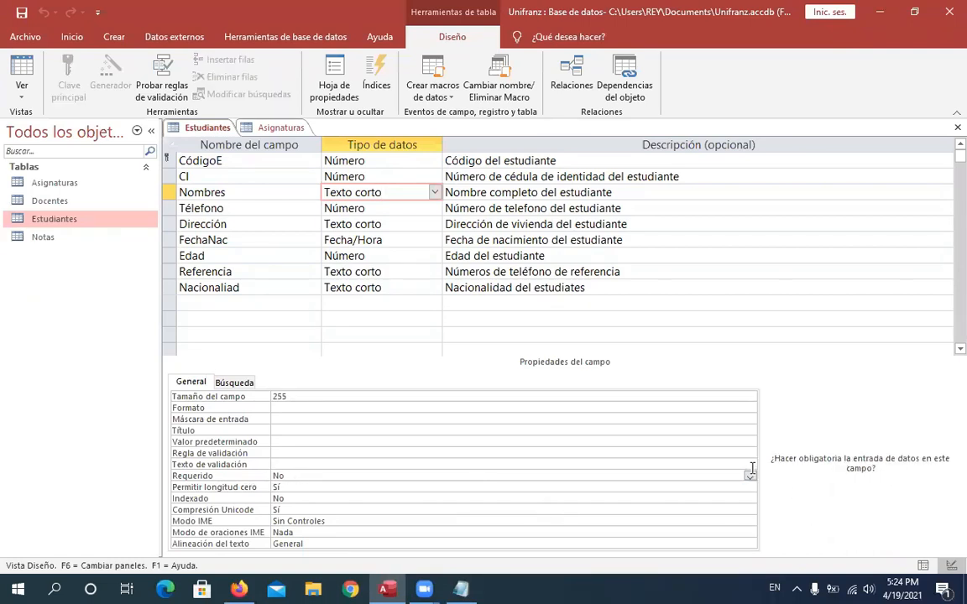
pyautogui.click(751, 477)
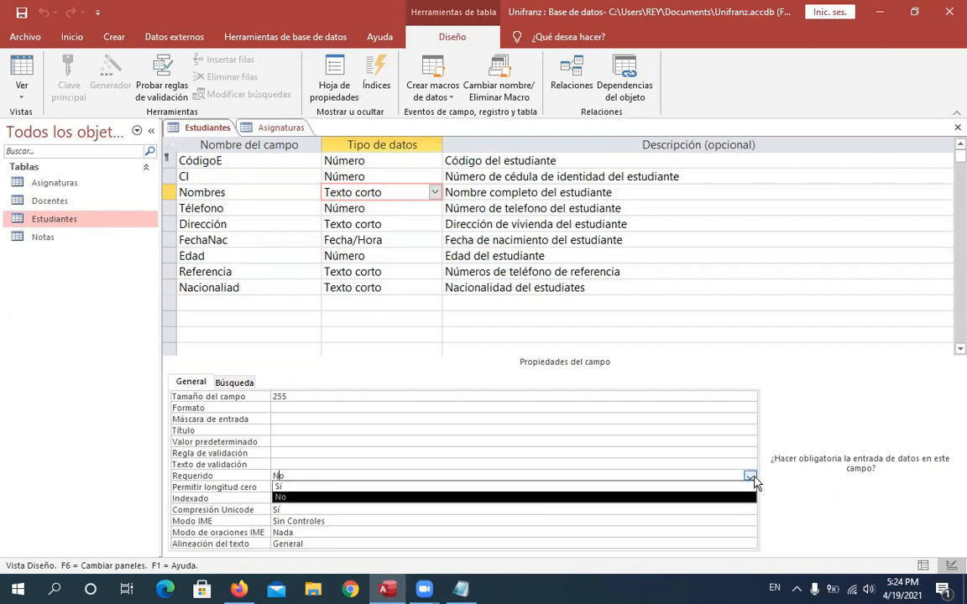
pyautogui.click(664, 492)
pyautogui.doubleClick(673, 477)
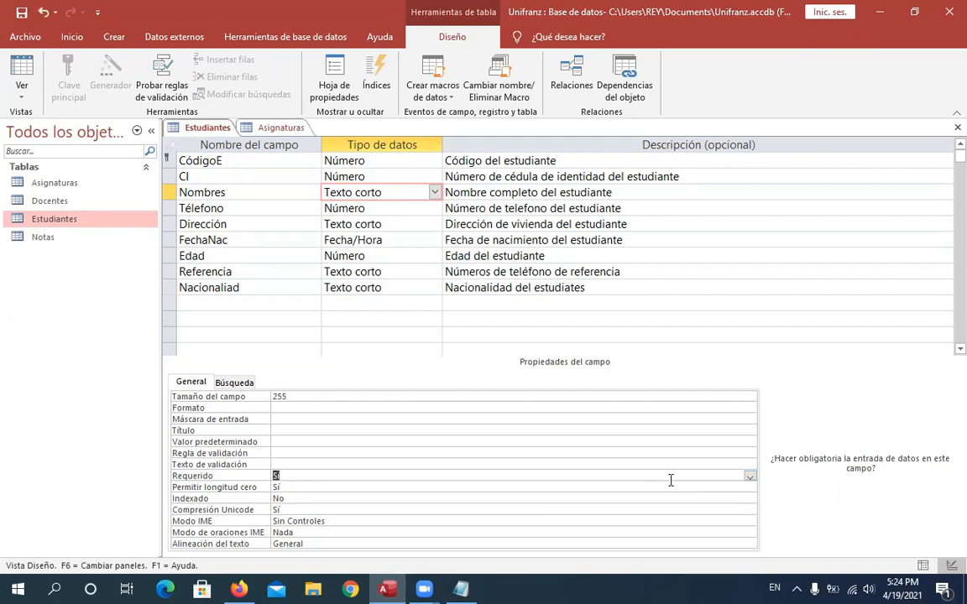
pyautogui.click(655, 488)
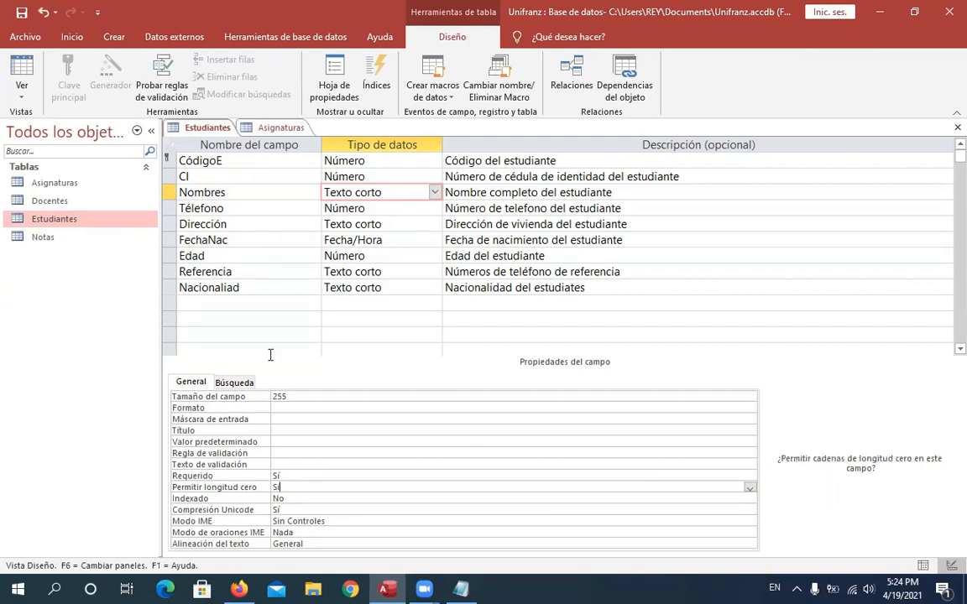
# Step: Save the Estudiantes design changes and switch to the datasheet, answering the prompts along the way
pyautogui.click(25, 71)
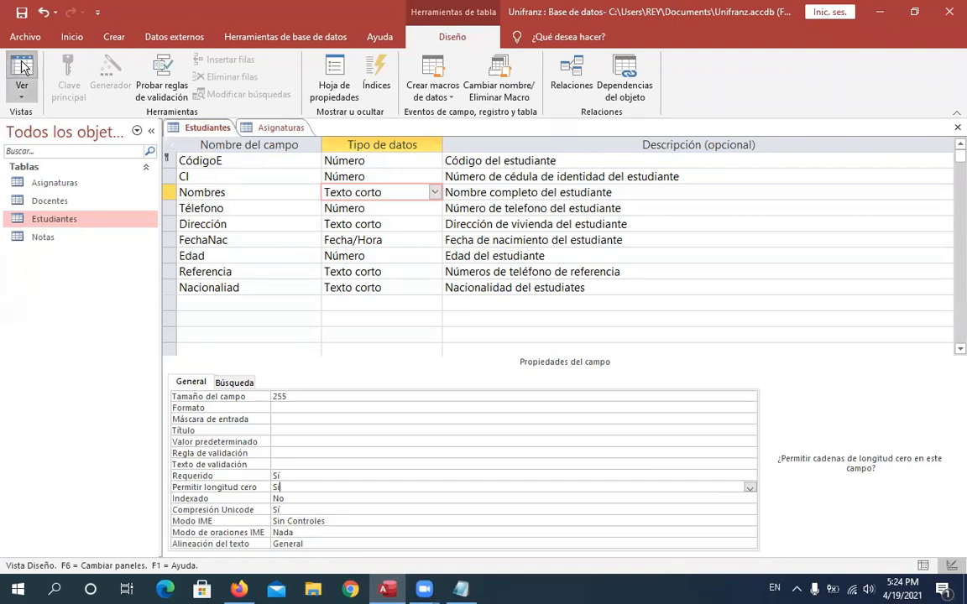
pyautogui.click(458, 341)
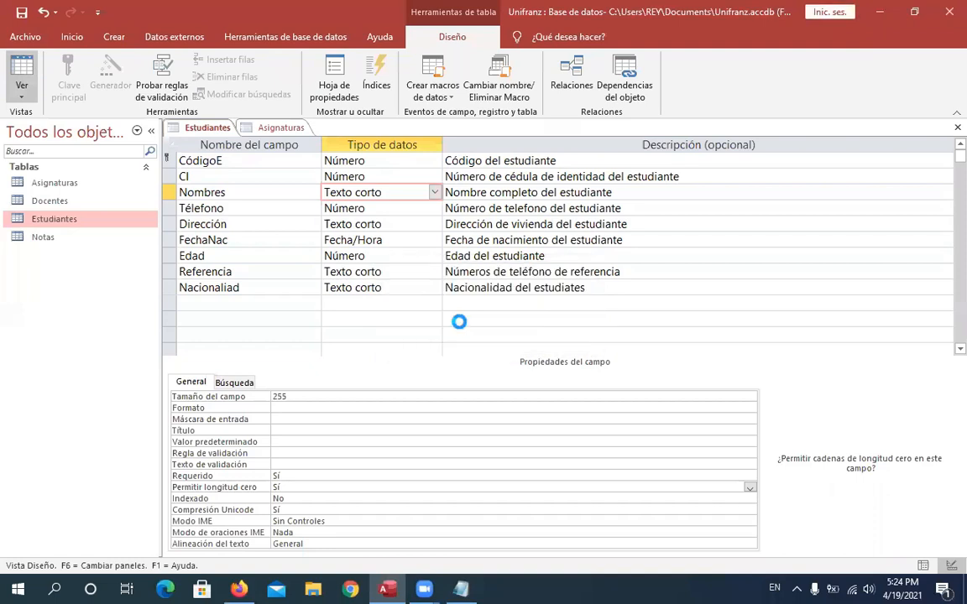
pyautogui.click(405, 345)
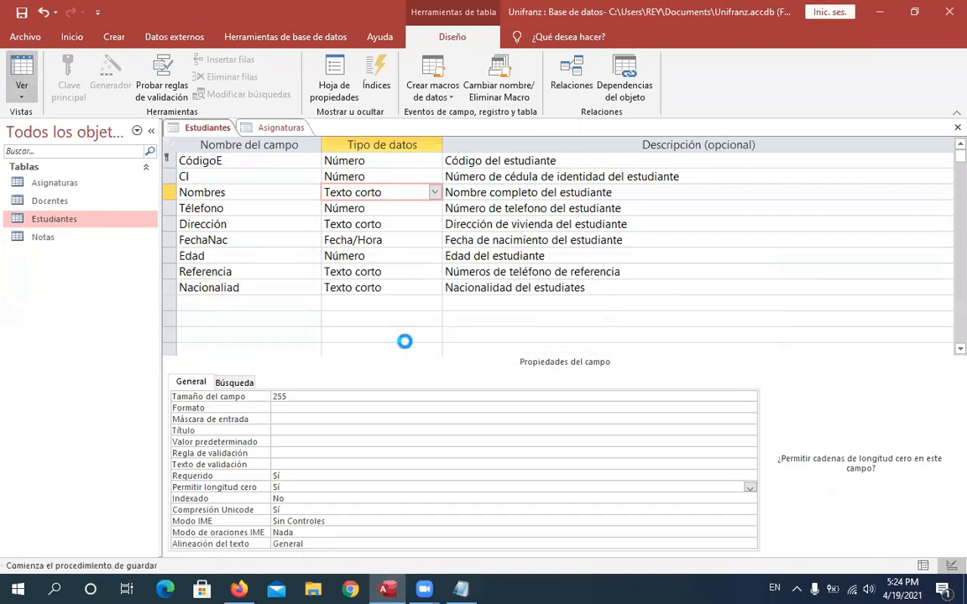
pyautogui.click(414, 356)
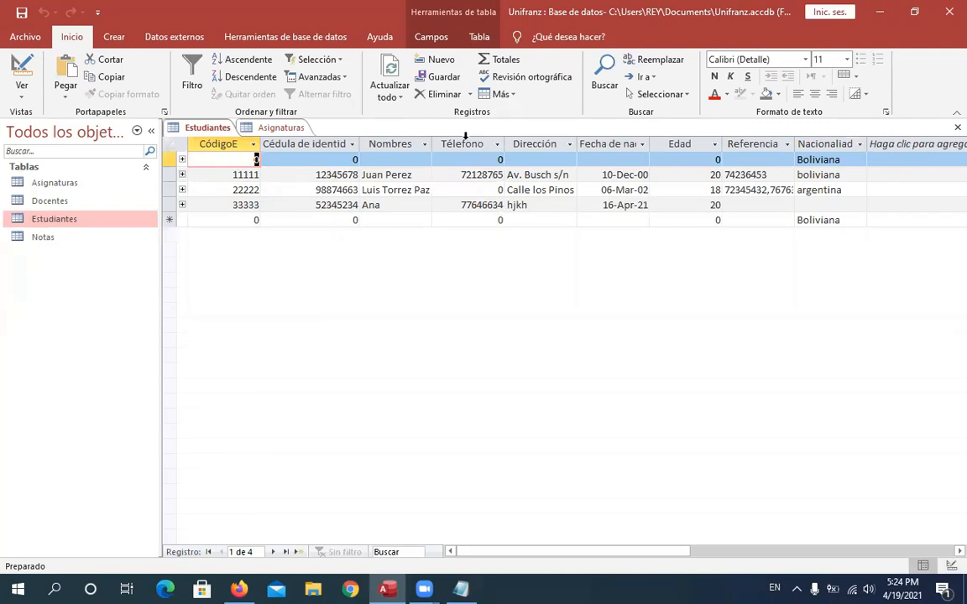
# Step: Examine the CódigoE field's properties in design view, including the options of its Indexado property, and compare them with the datasheet records
pyautogui.click(22, 65)
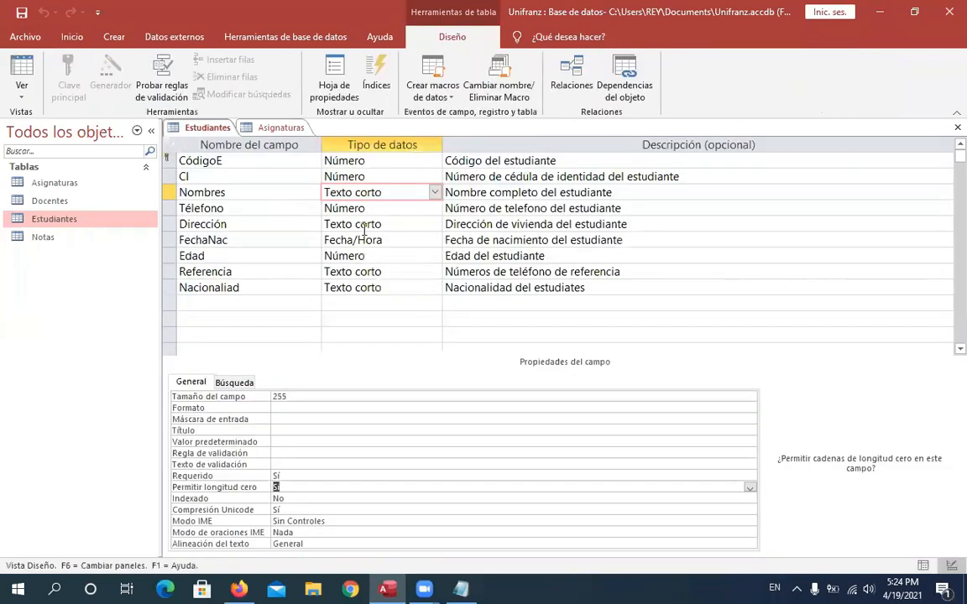
pyautogui.click(373, 209)
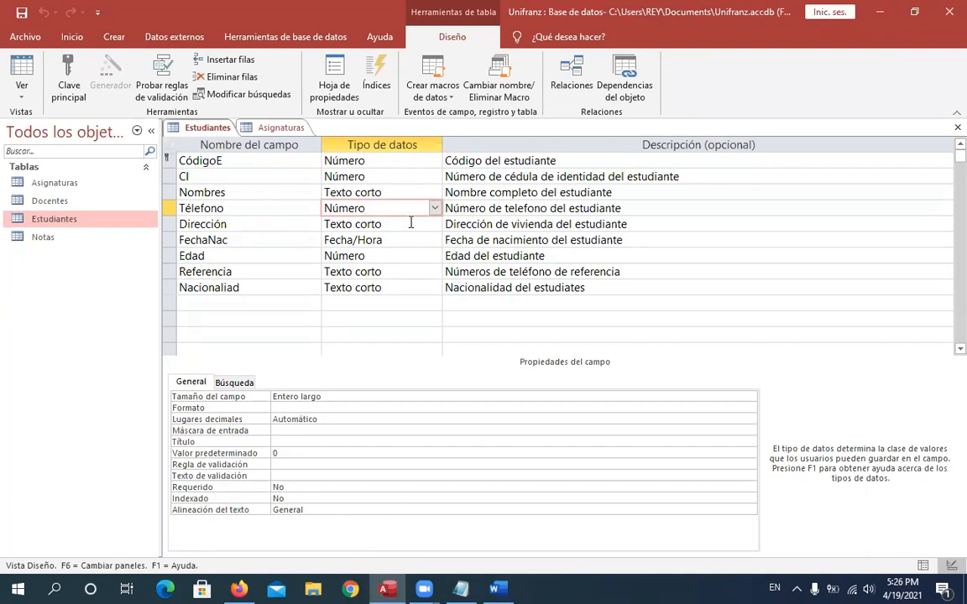
pyautogui.click(394, 148)
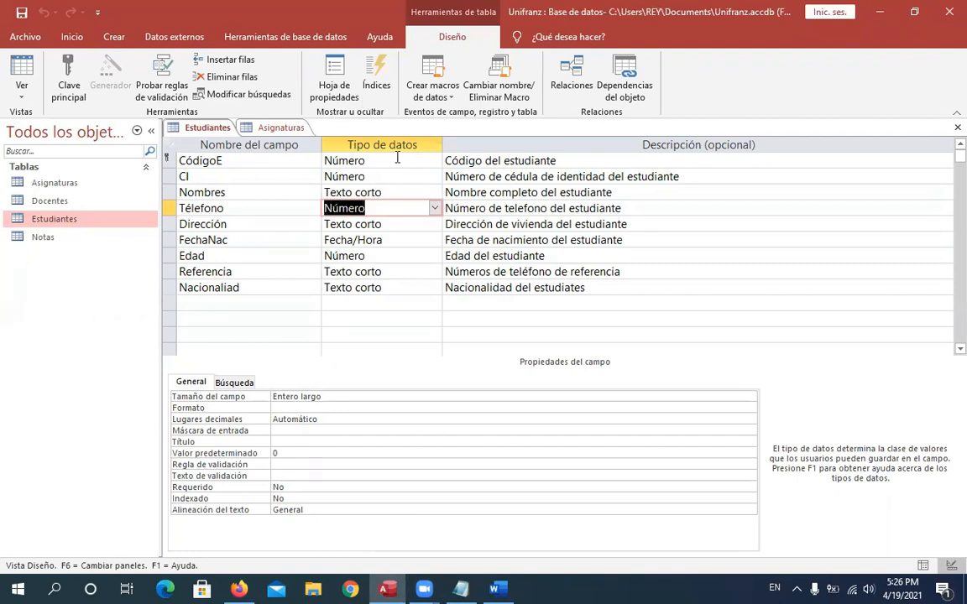
pyautogui.click(397, 158)
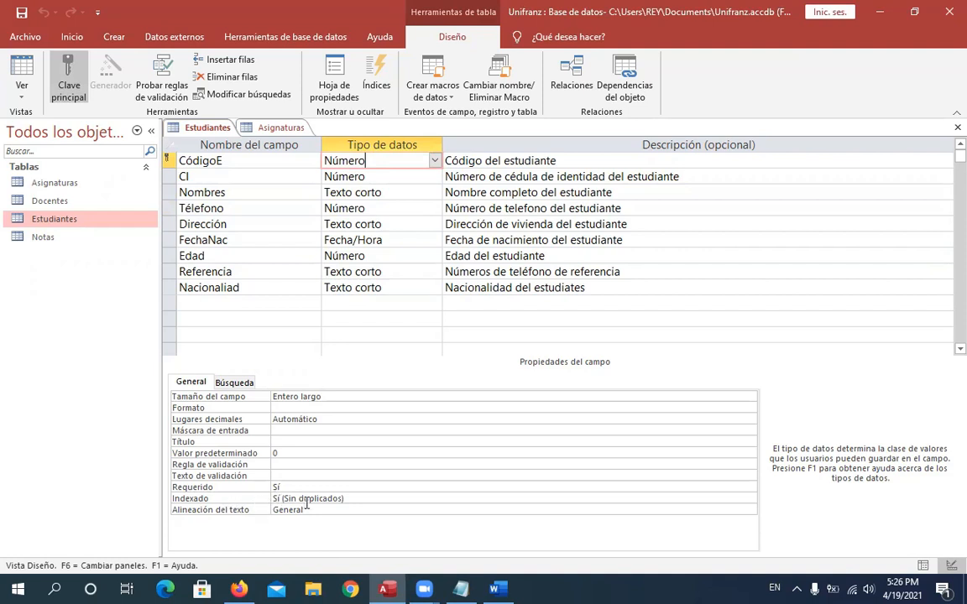
pyautogui.click(21, 74)
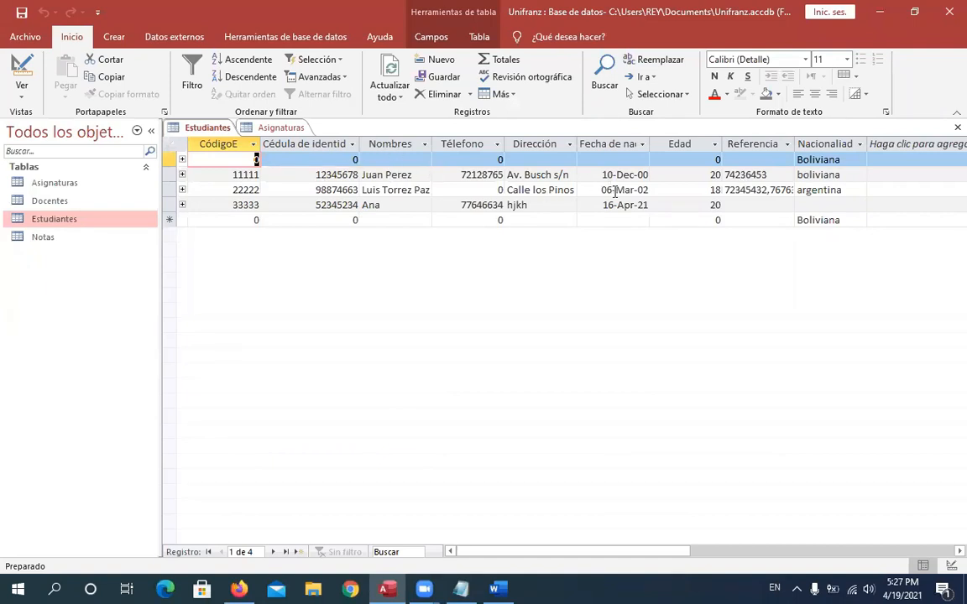
pyautogui.click(22, 67)
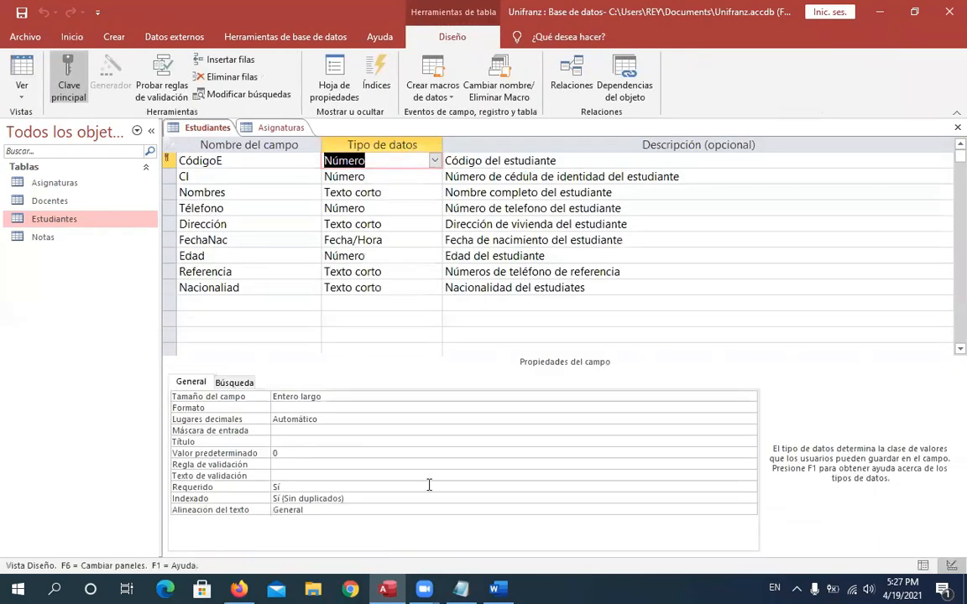
pyautogui.click(720, 498)
pyautogui.click(750, 498)
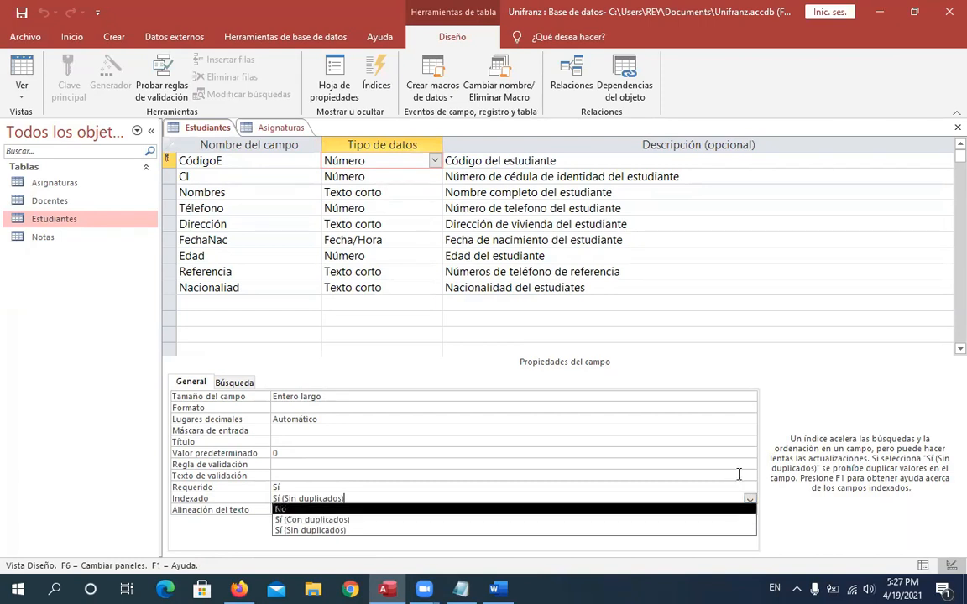
pyautogui.click(836, 422)
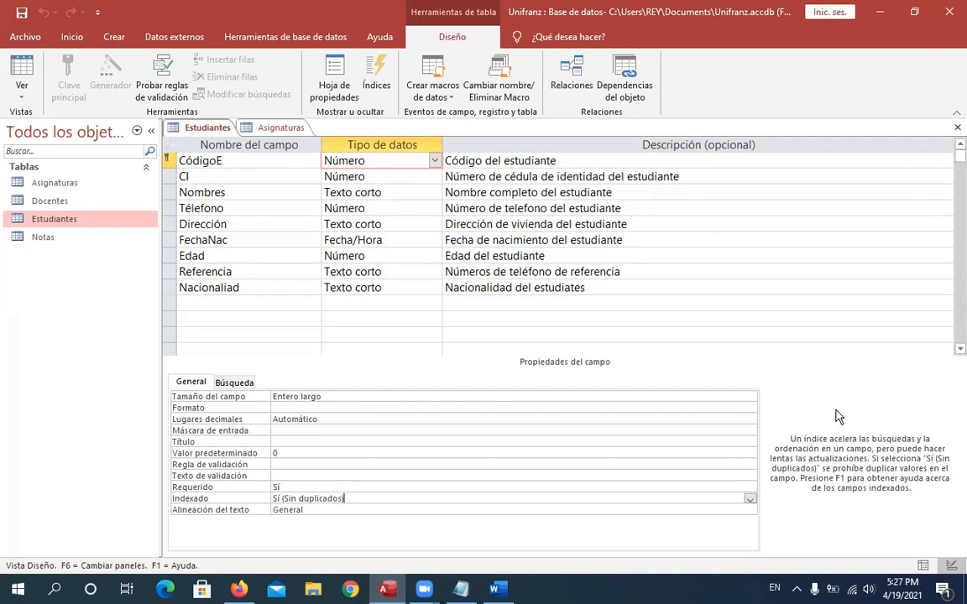
# Step: Examine the field properties of Nombres, Télefono, Dirección, Edad and FechaNac in design view and compare them with the records in the datasheet
pyautogui.click(355, 187)
pyautogui.click(355, 190)
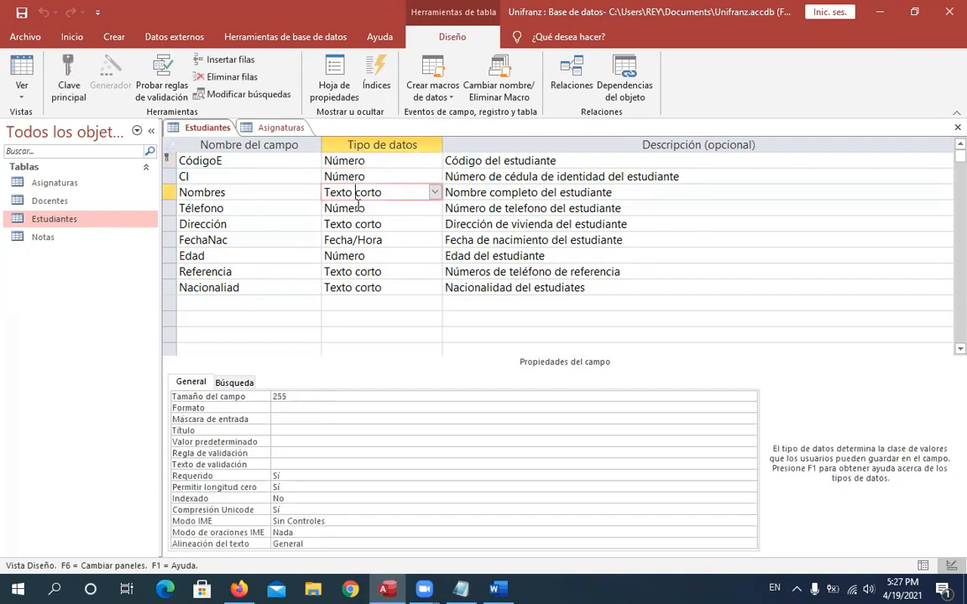
pyautogui.click(359, 206)
pyautogui.click(362, 224)
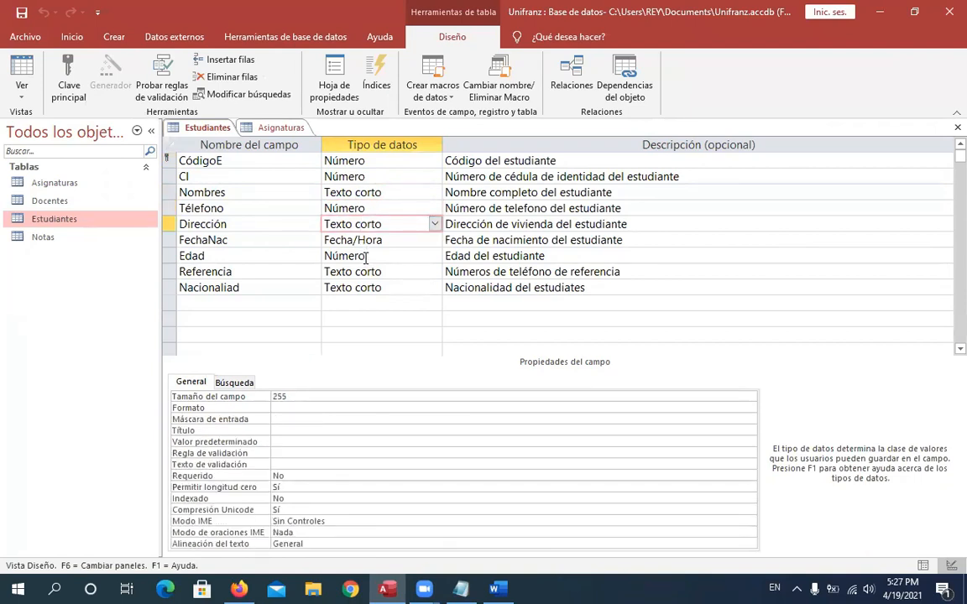
pyautogui.click(366, 255)
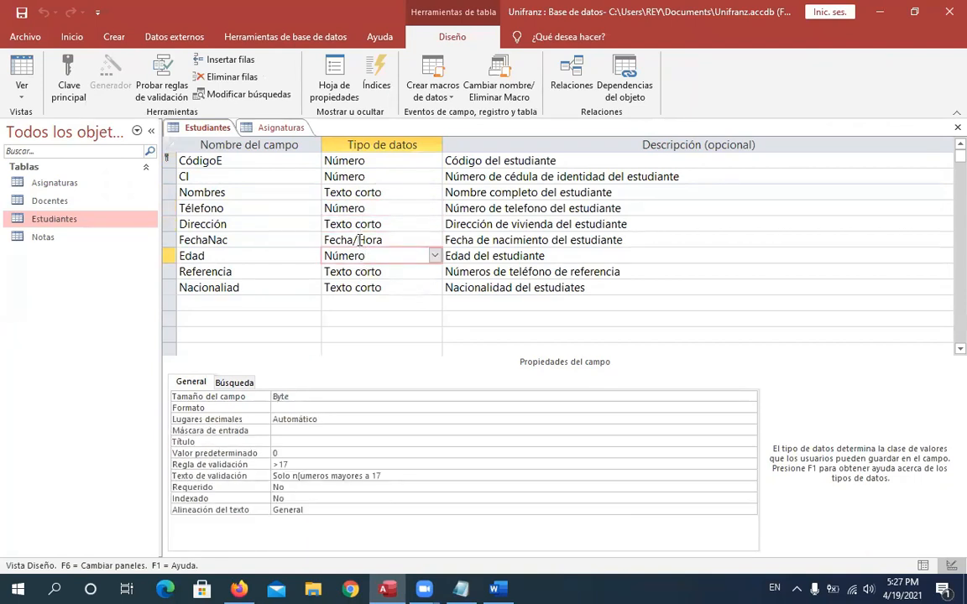
pyautogui.click(359, 239)
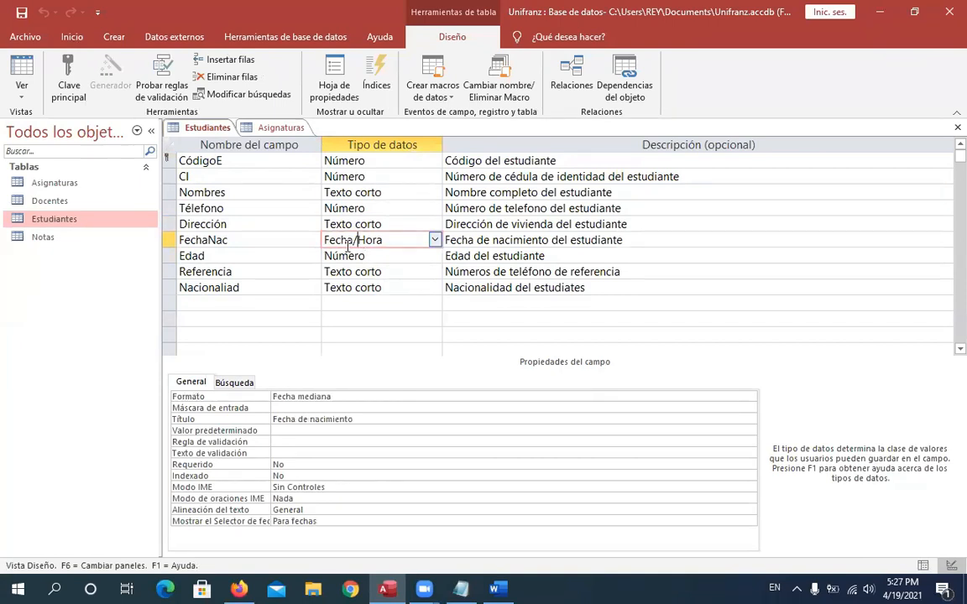
pyautogui.doubleClick(66, 219)
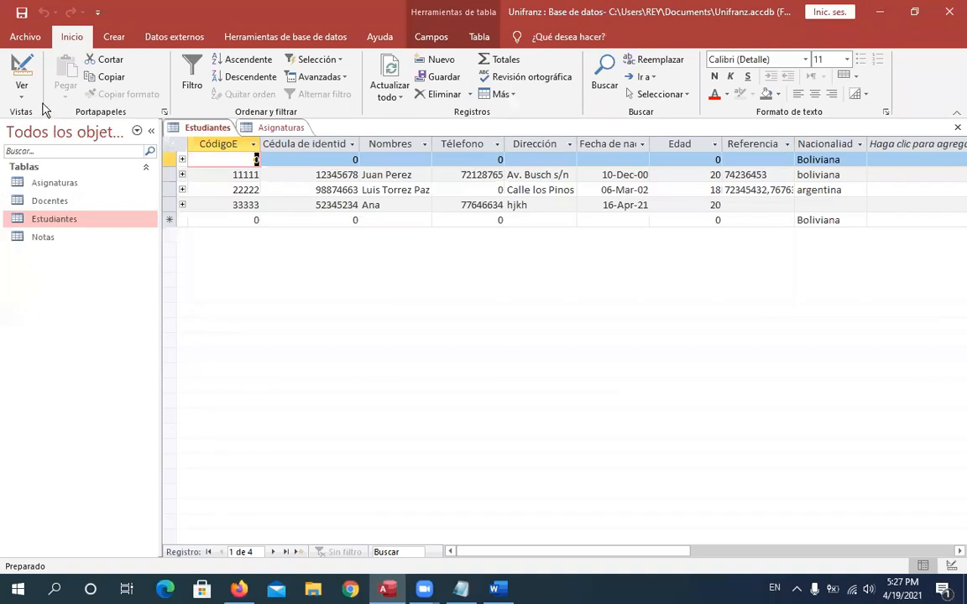
pyautogui.click(22, 67)
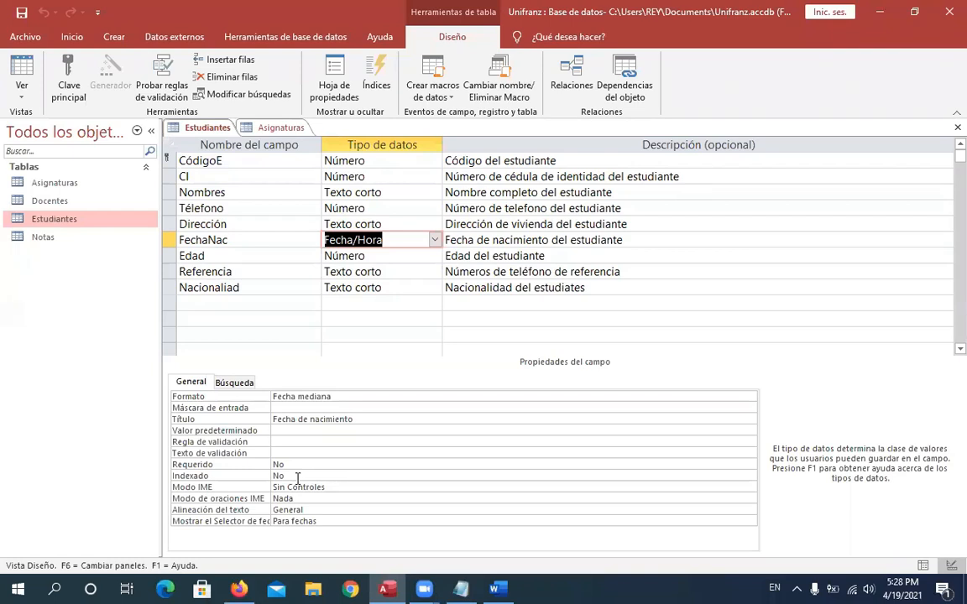
pyautogui.click(246, 190)
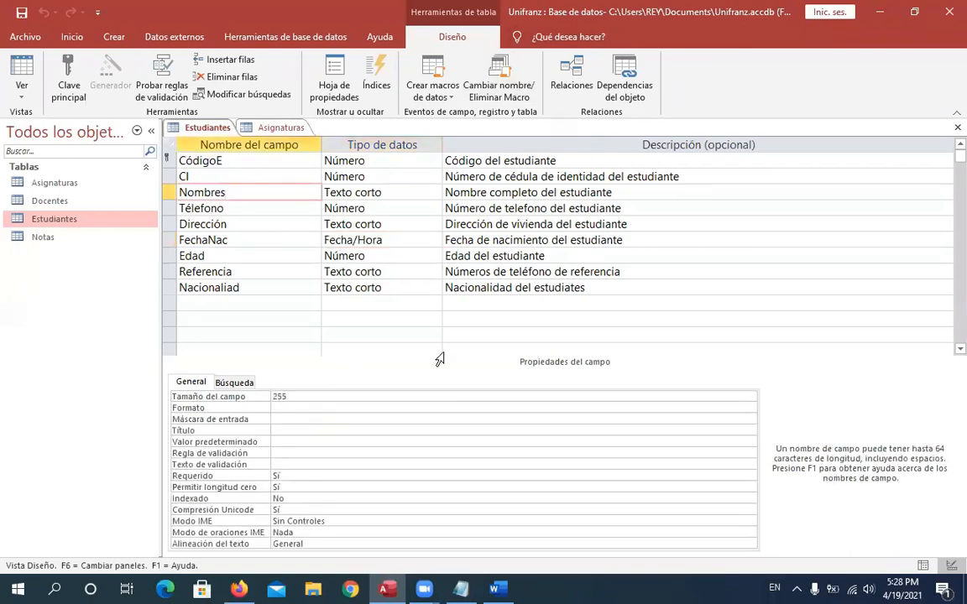
pyautogui.click(497, 589)
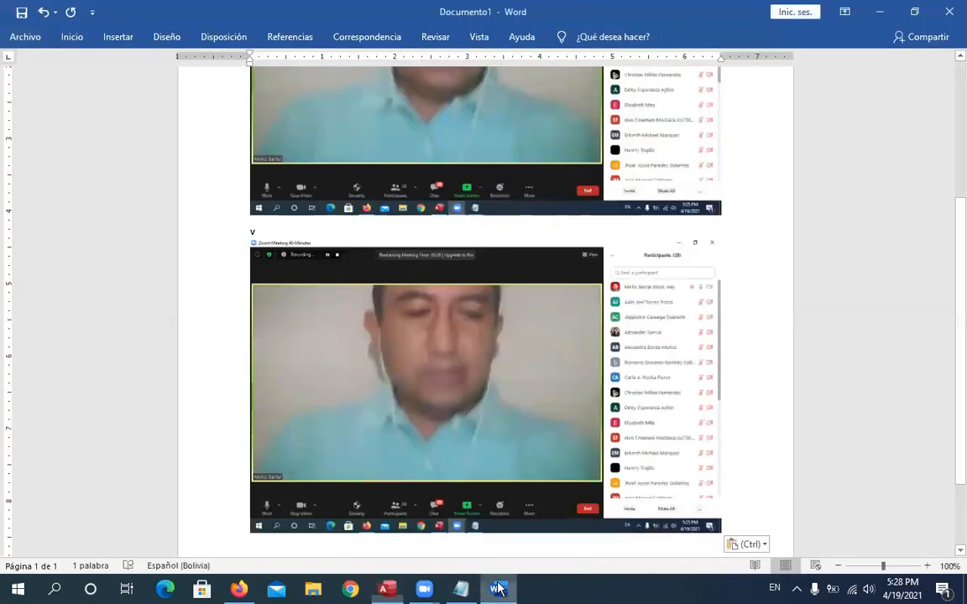
pyautogui.click(880, 13)
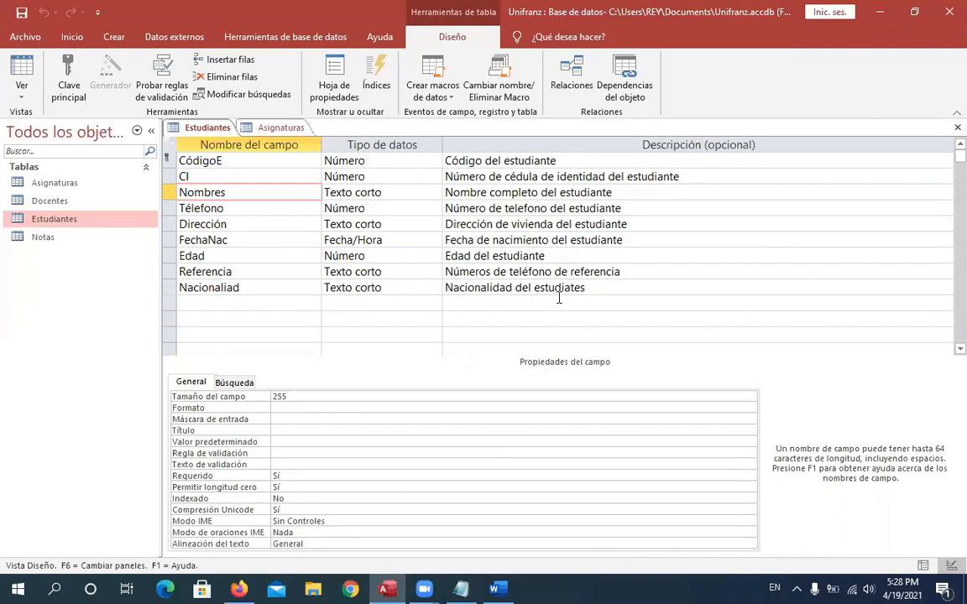